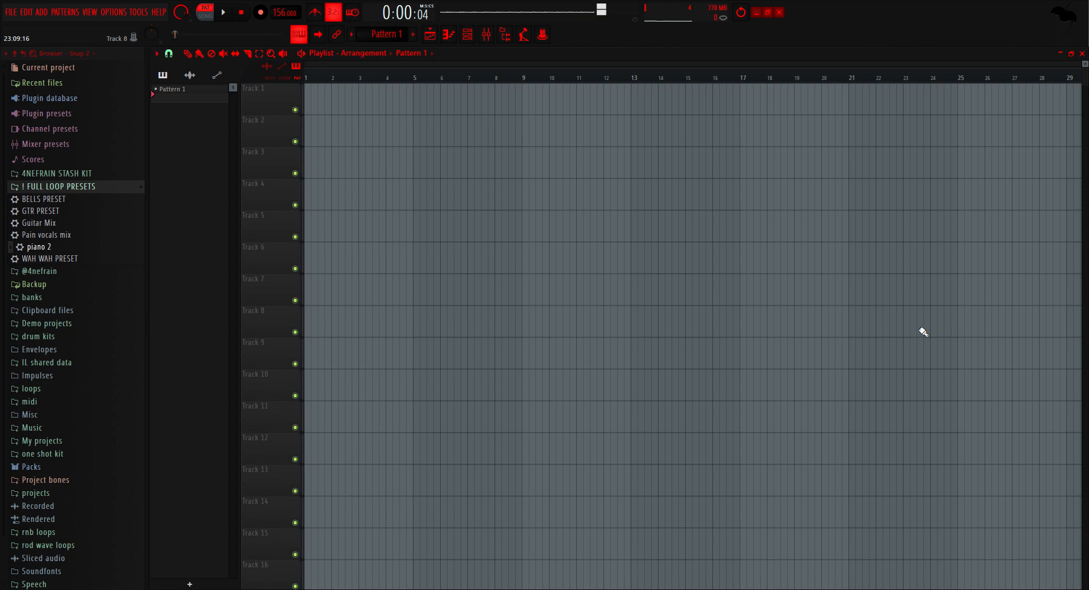
Step: Look over The Grandeur piano loaded in the Kontakt channel, then close the plugin and the channel rack
{"action": "left_click", "coordinate": [76, 186]}
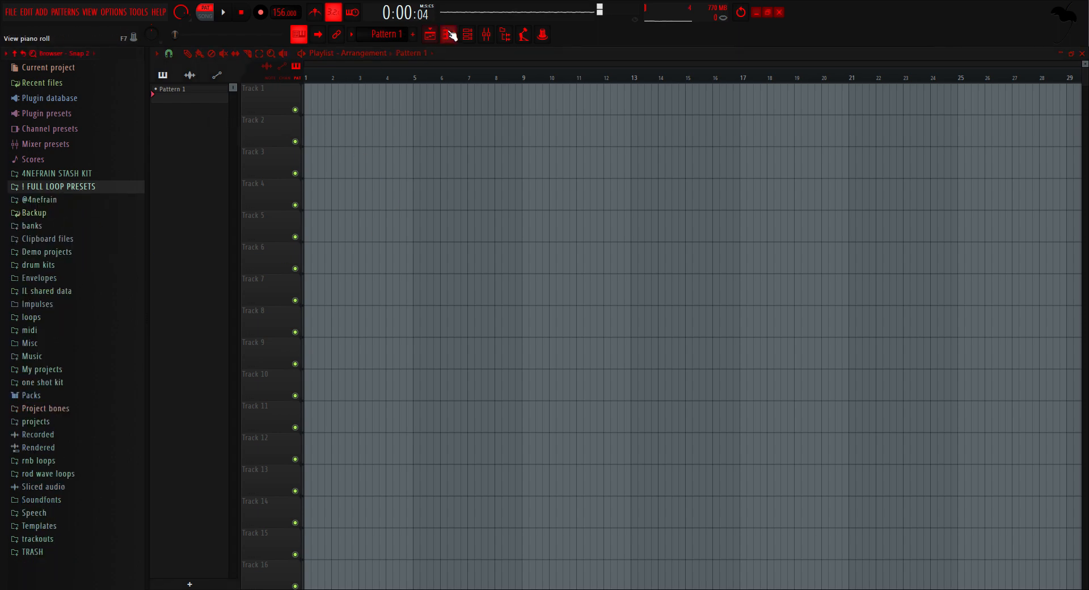
{"action": "left_click", "coordinate": [466, 34]}
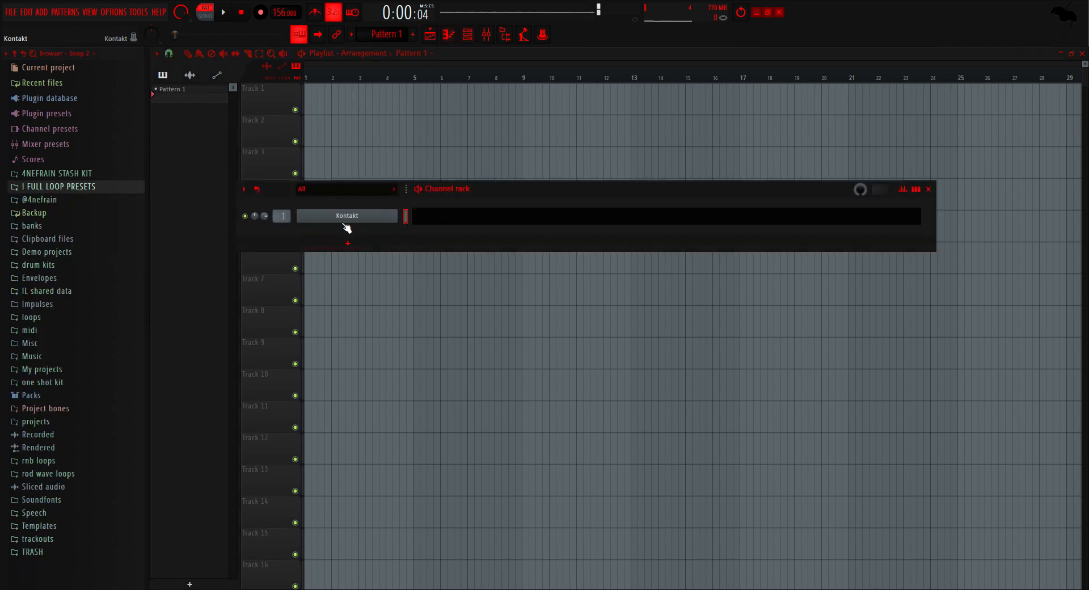
{"action": "left_click", "coordinate": [340, 217]}
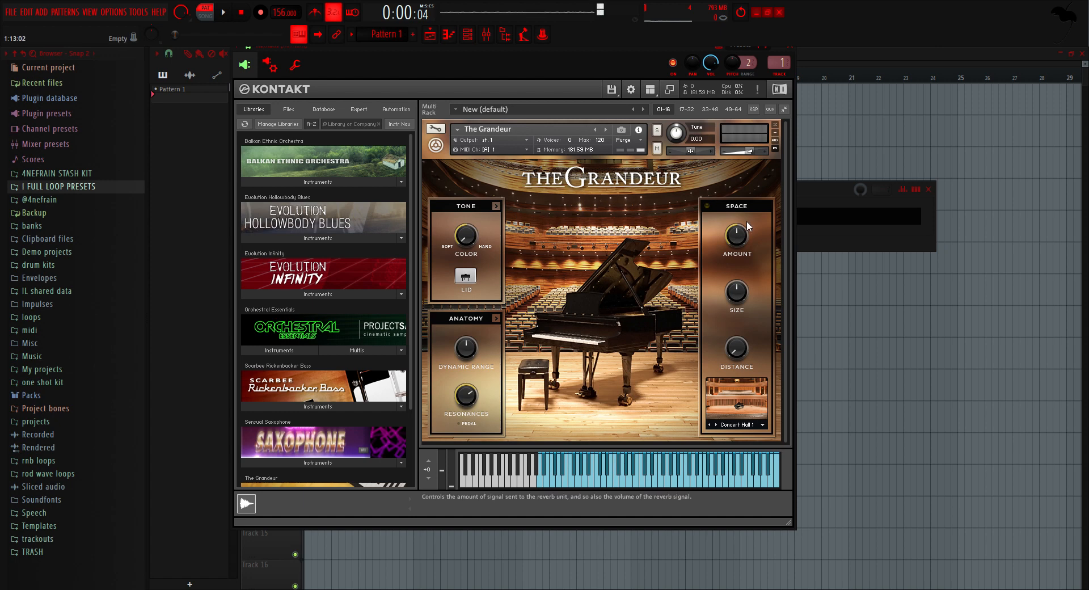
{"action": "left_click", "coordinate": [789, 47]}
{"action": "left_click", "coordinate": [928, 189]}
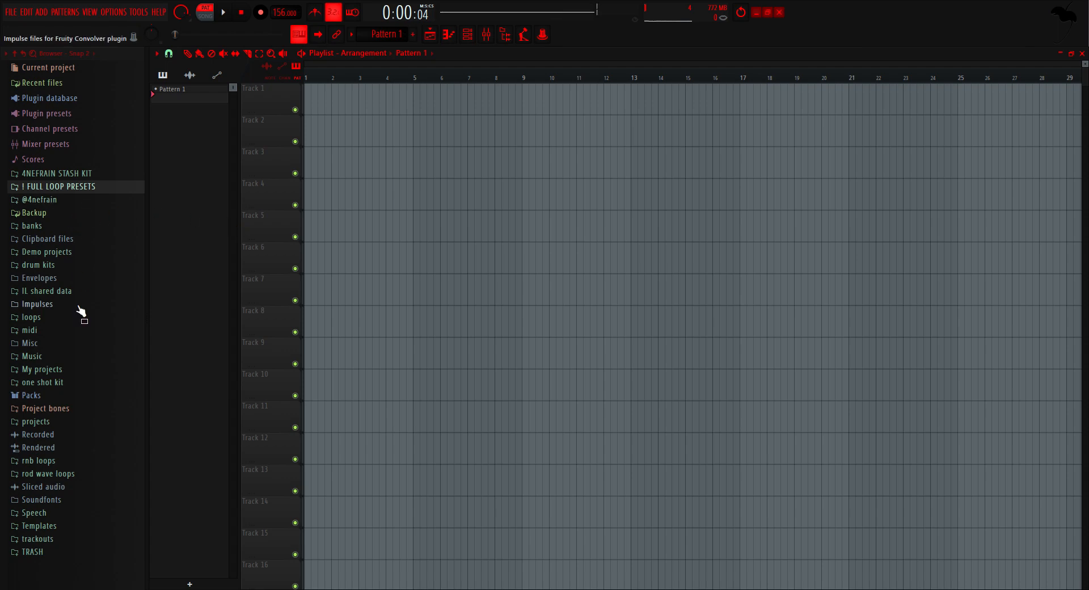
Step: Reopen the Kontakt channel and toggle The Grandeur's Lid setting before closing the instrument and the channel rack
{"action": "left_click", "coordinate": [467, 34]}
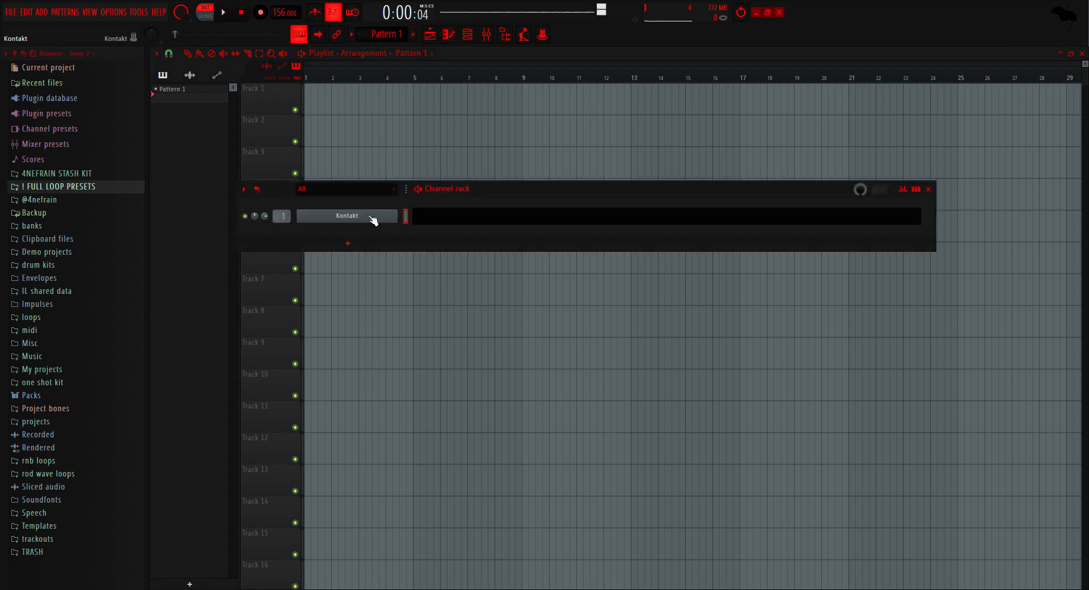
{"action": "left_click", "coordinate": [374, 216]}
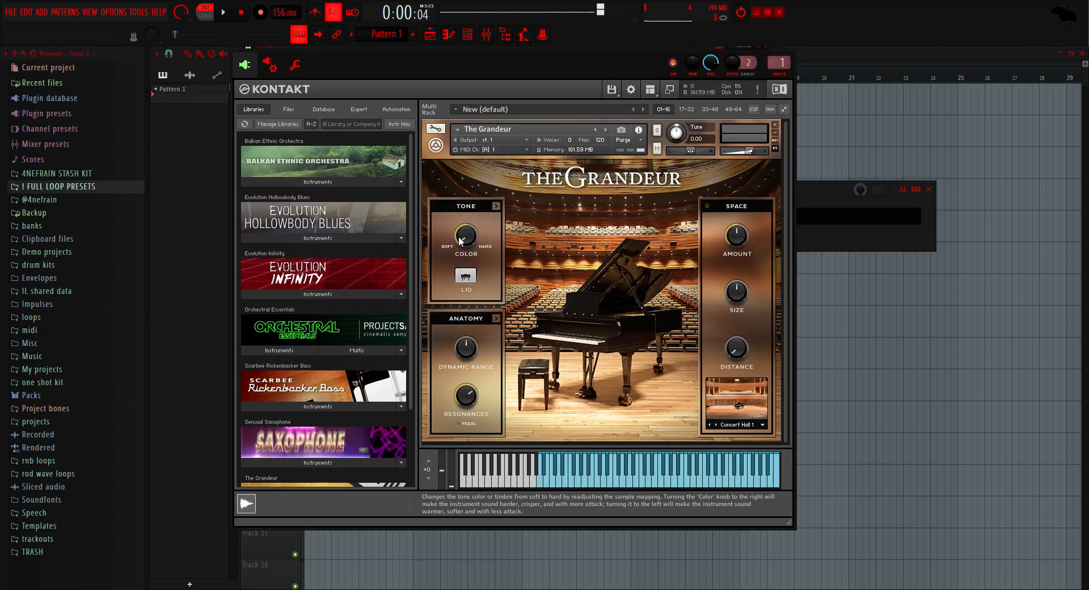
{"action": "left_click", "coordinate": [466, 279]}
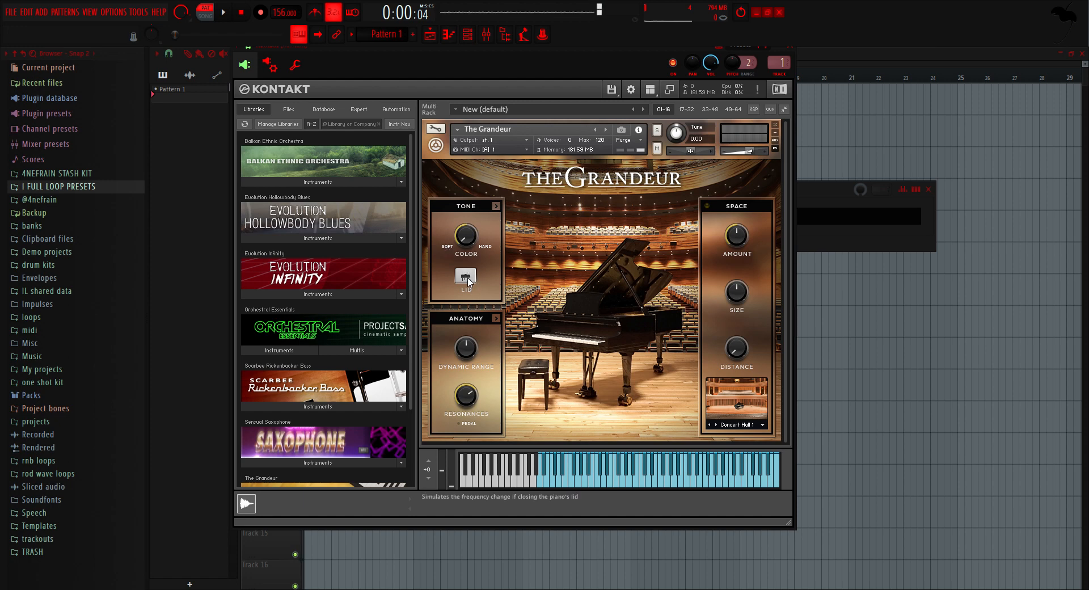
{"action": "left_click", "coordinate": [469, 280]}
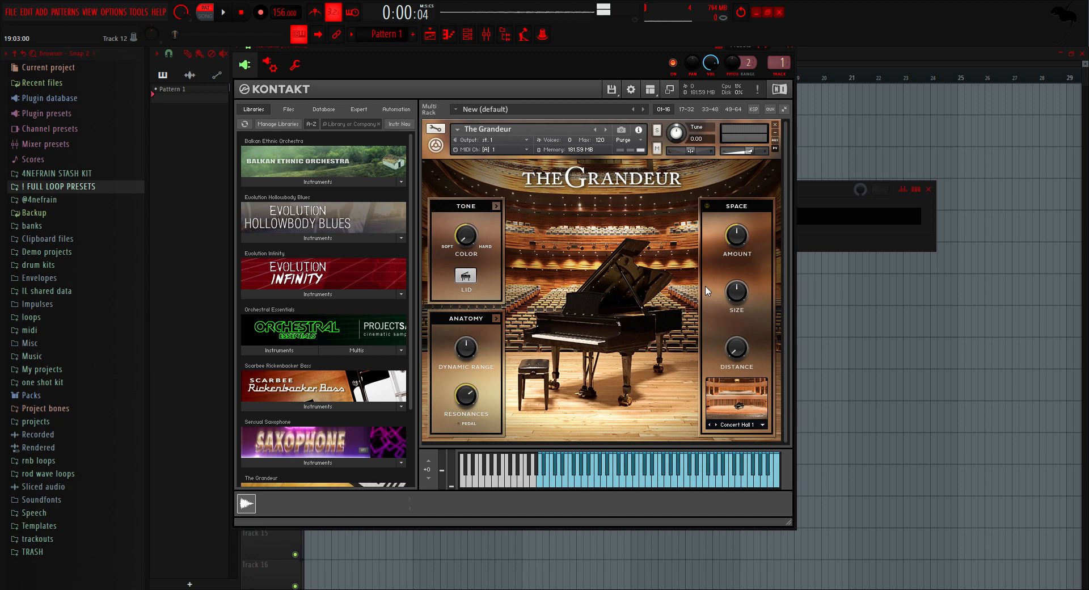
{"action": "left_click", "coordinate": [791, 49]}
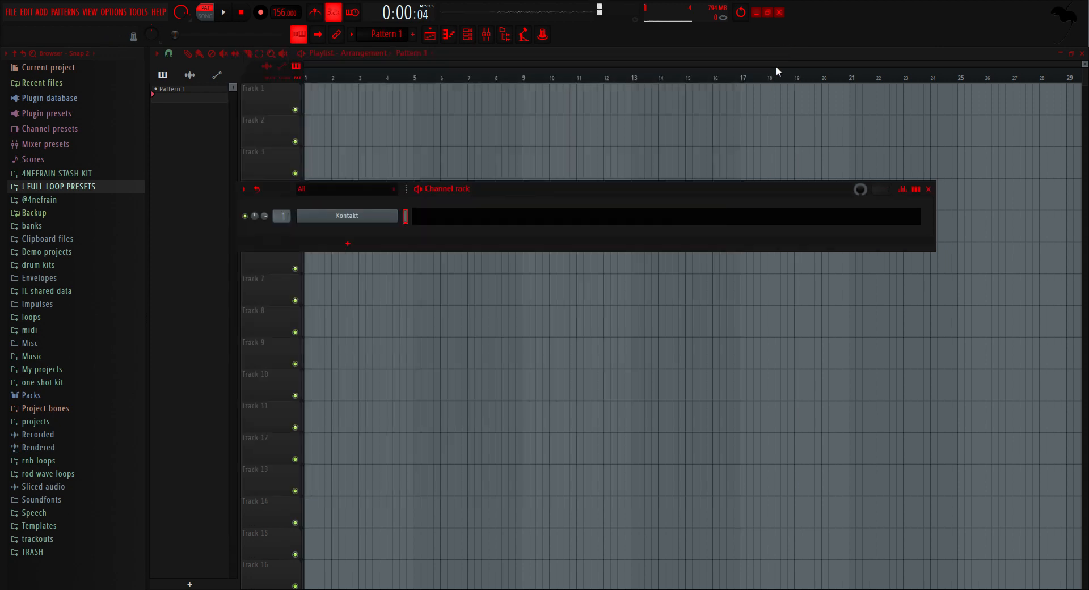
{"action": "key", "text": "F6"}
Step: Browse the vocals folder of the one shot kit for a vocal sample
{"action": "left_click", "coordinate": [73, 387]}
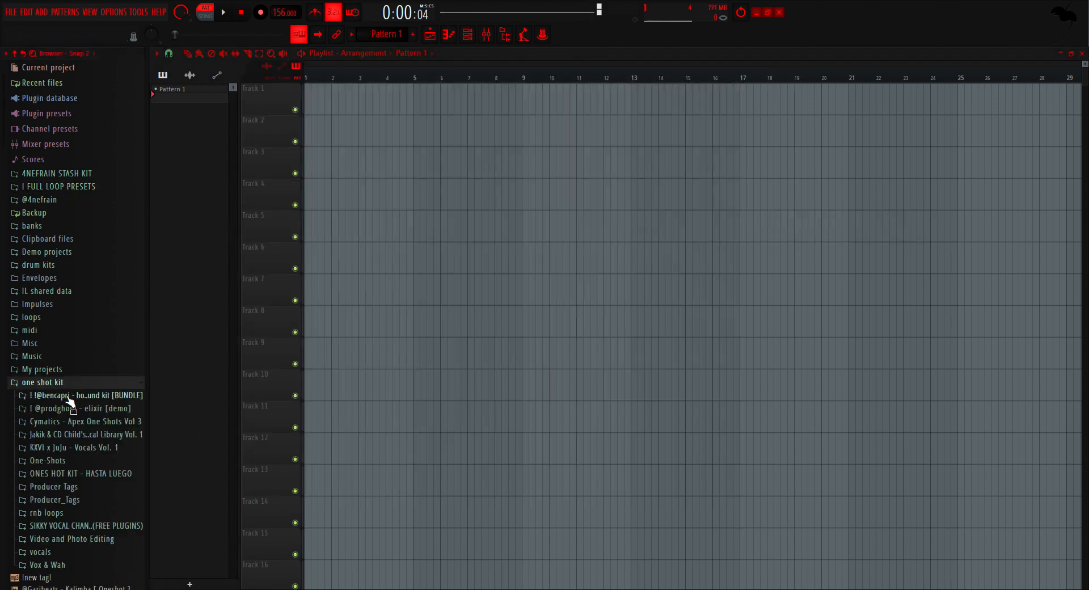
{"action": "left_click", "coordinate": [40, 408]}
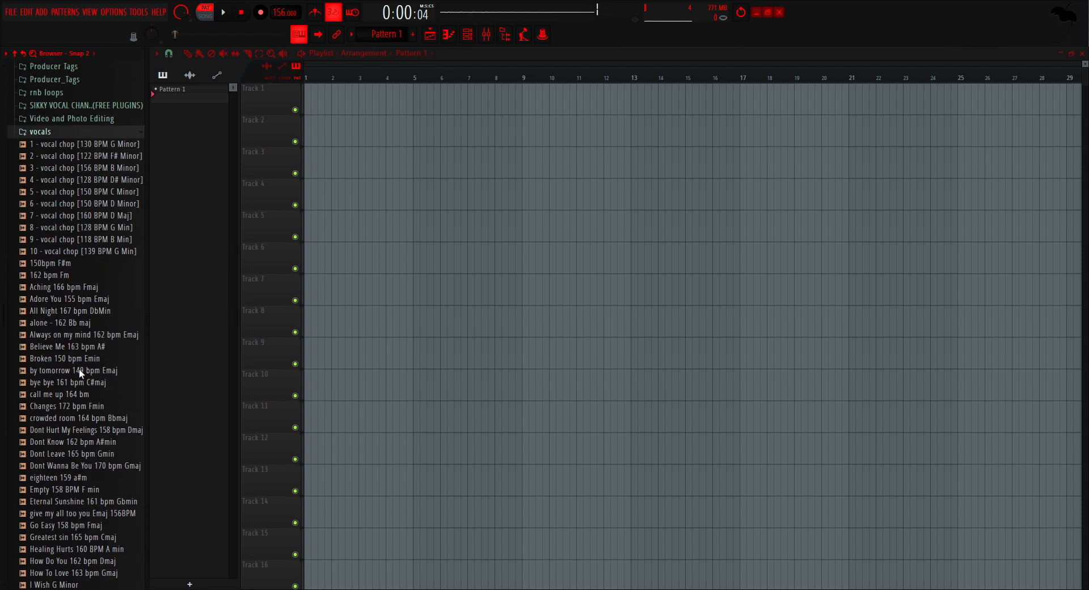
{"action": "scroll", "coordinate": [62, 349], "scroll_direction": "up", "scroll_amount": 4}
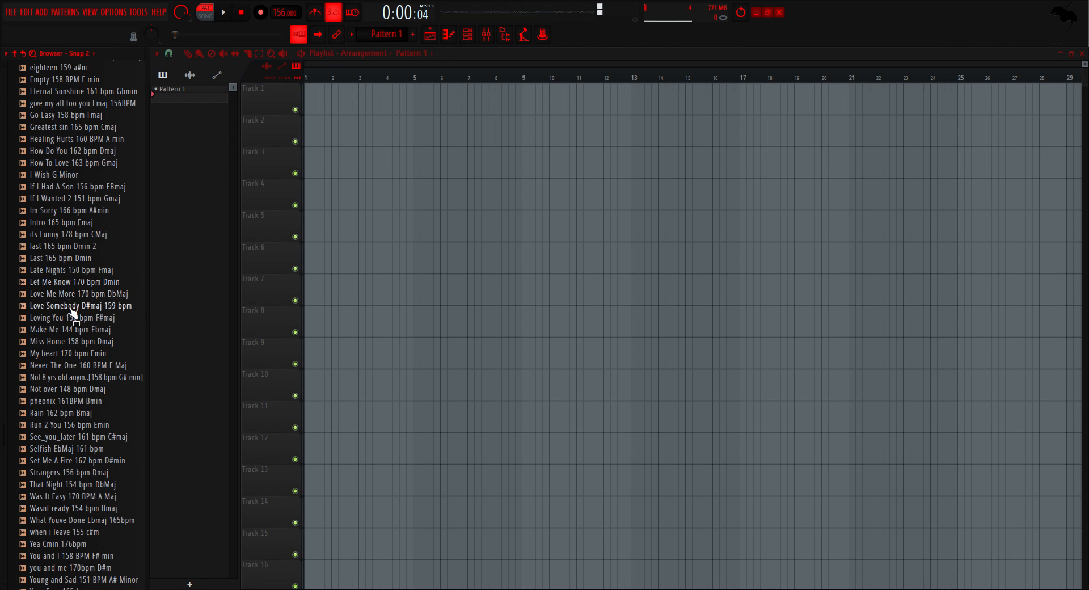
{"action": "scroll", "coordinate": [76, 315], "scroll_direction": "down", "scroll_amount": 2}
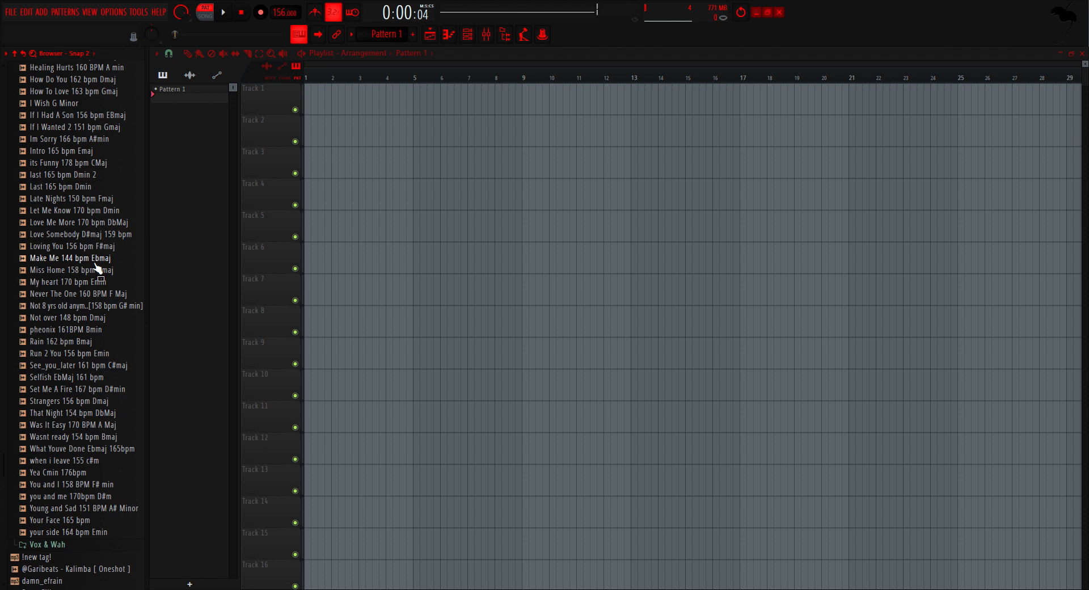
{"action": "scroll", "coordinate": [97, 266], "scroll_direction": "up", "scroll_amount": 4}
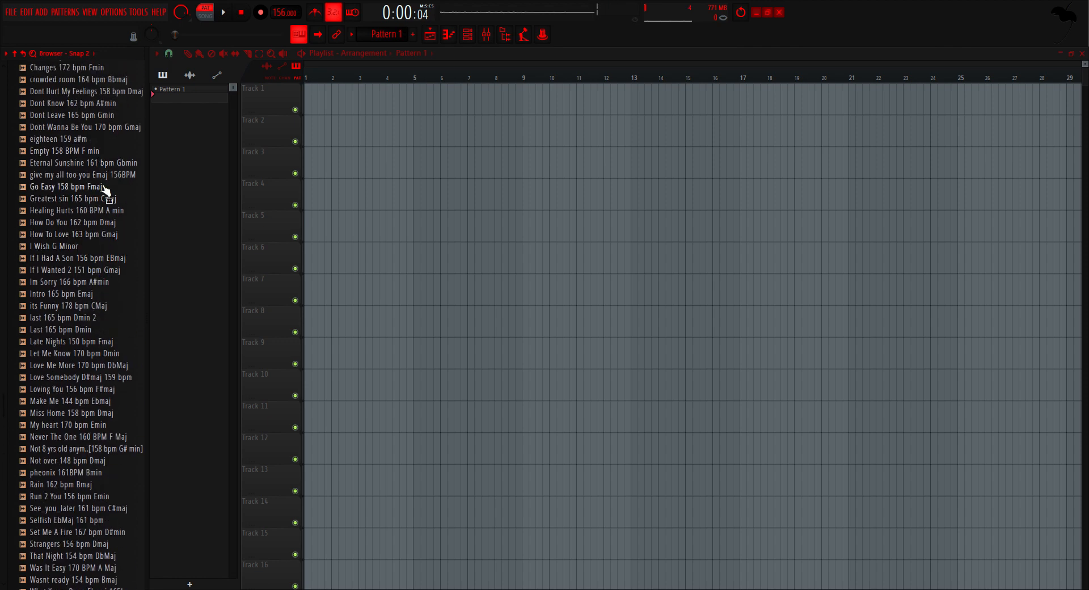
{"action": "scroll", "coordinate": [127, 184], "scroll_direction": "down", "scroll_amount": 6}
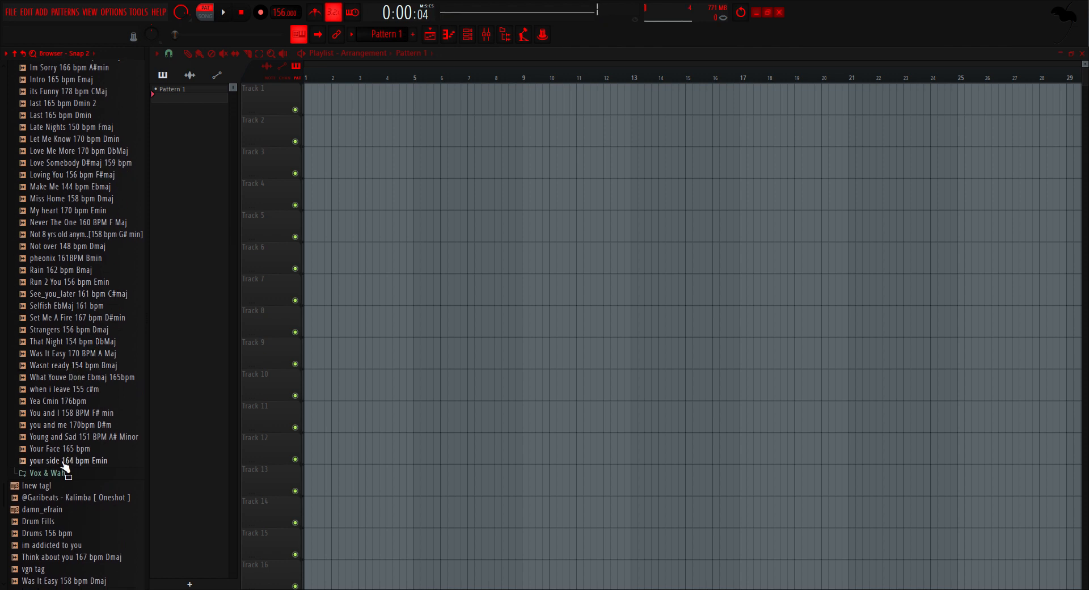
{"action": "left_click_drag", "start_coordinate": [64, 464], "coordinate": [66, 466]}
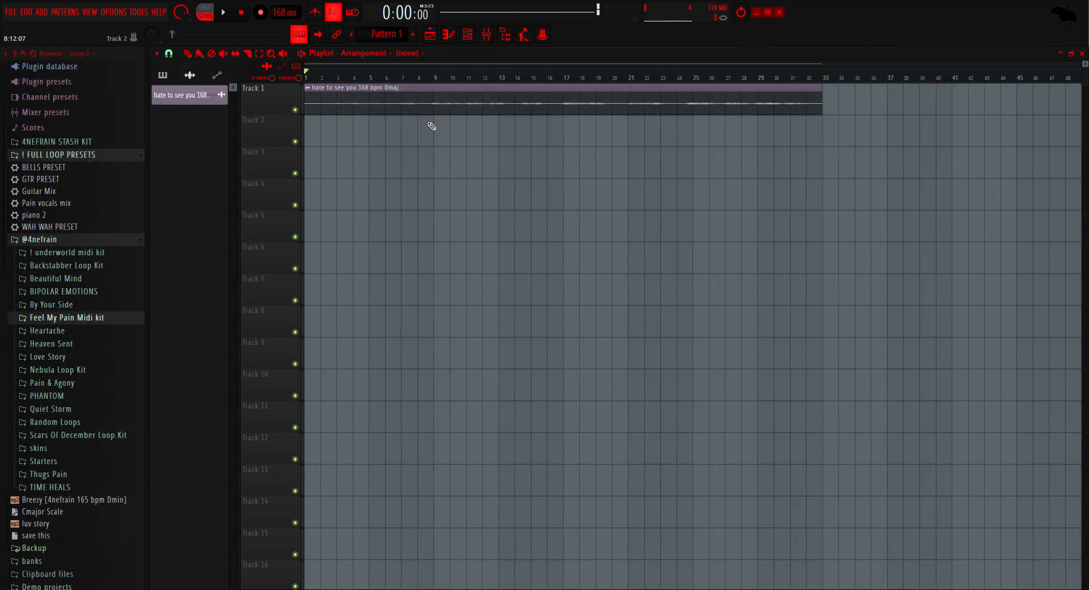
Step: Check the time-stretching mode in the sample settings of the vocal clip on Track 1, then close them
{"action": "left_click", "coordinate": [104, 156]}
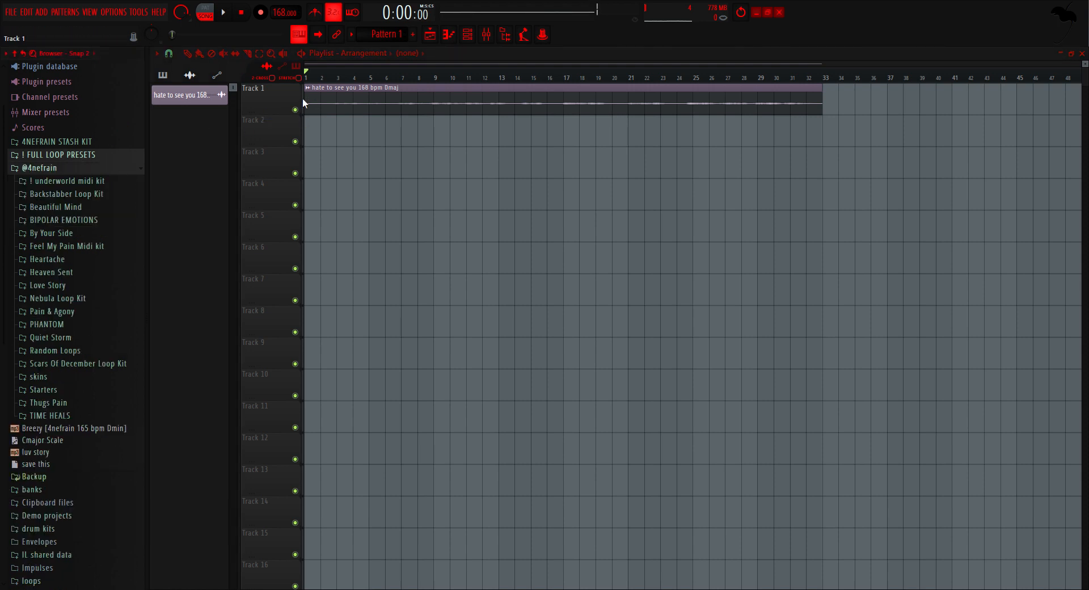
{"action": "scroll", "coordinate": [340, 102], "scroll_direction": "up", "scroll_amount": 3}
{"action": "left_click_drag", "start_coordinate": [320, 95], "coordinate": [375, 97]}
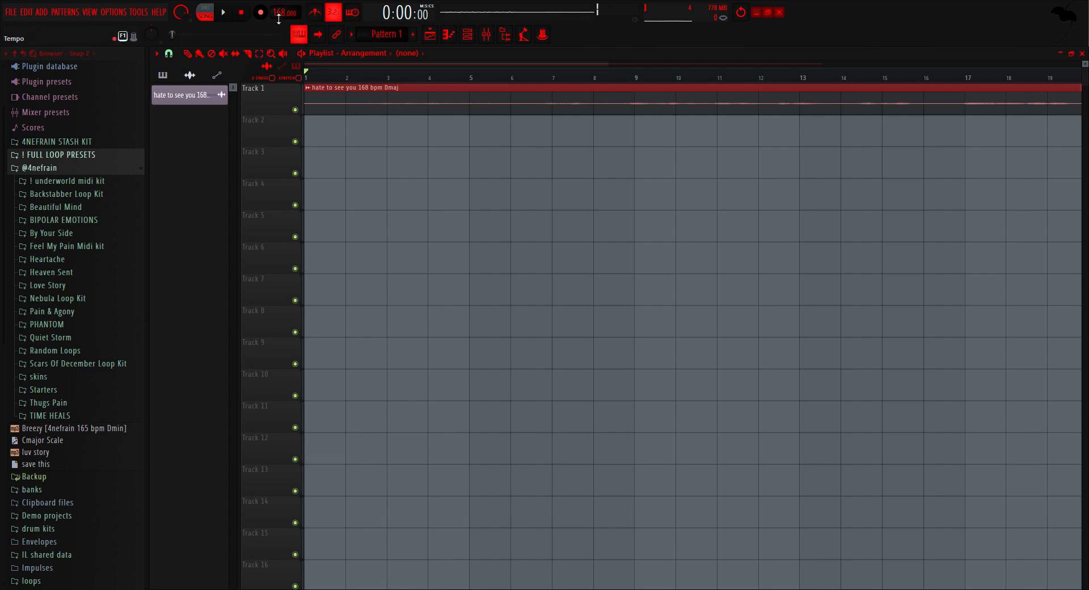
{"action": "double_click", "coordinate": [443, 104]}
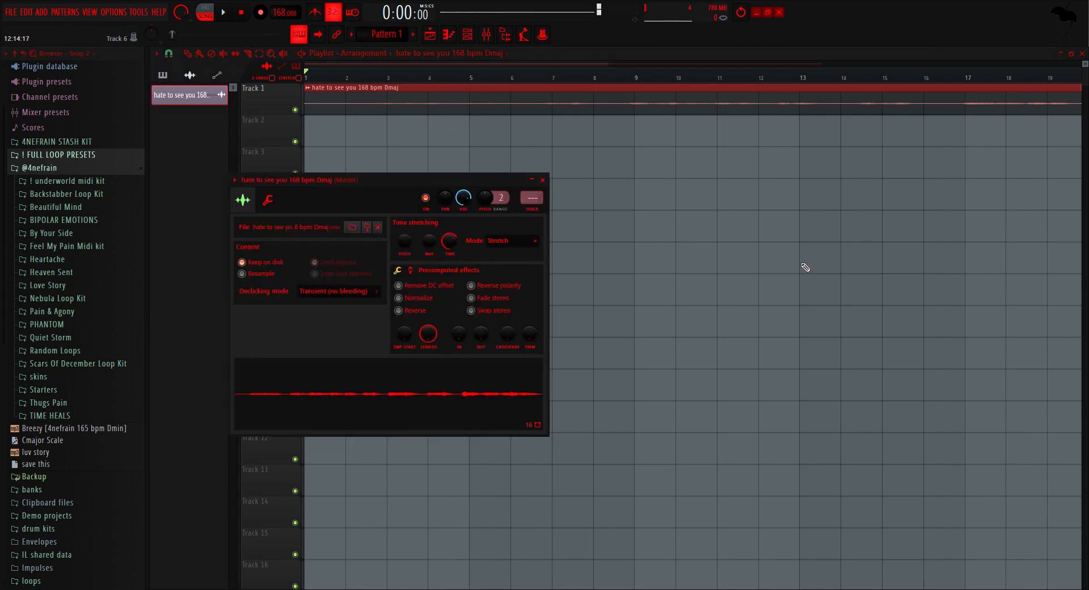
{"action": "left_click", "coordinate": [930, 269]}
{"action": "double_click", "coordinate": [518, 107]}
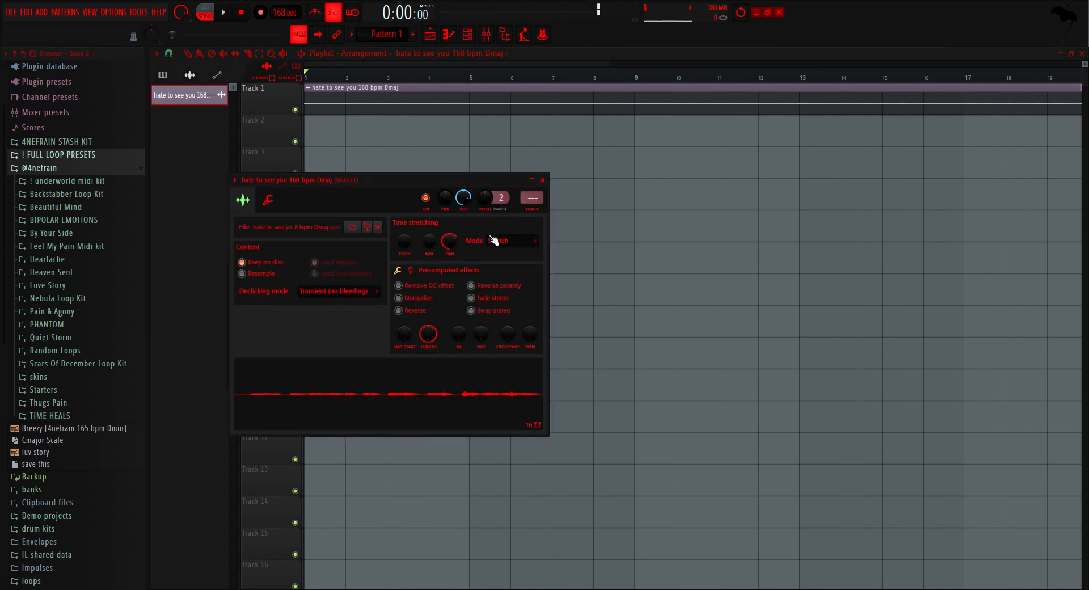
{"action": "left_click", "coordinate": [391, 153]}
{"action": "double_click", "coordinate": [429, 108]}
{"action": "right_click", "coordinate": [620, 283]}
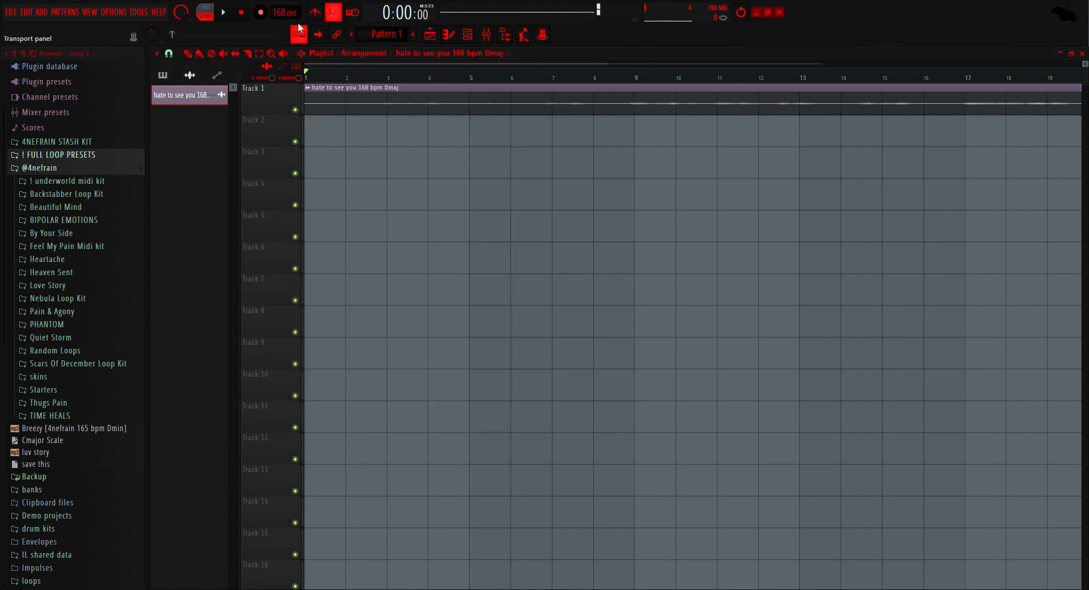
Step: Set the project tempo to 155 BPM and open the mixer
{"action": "left_click_drag", "start_coordinate": [284, 19], "coordinate": [279, 18]}
{"action": "scroll", "coordinate": [448, 137], "scroll_direction": "down", "scroll_amount": 3, "text": "ctrl"}
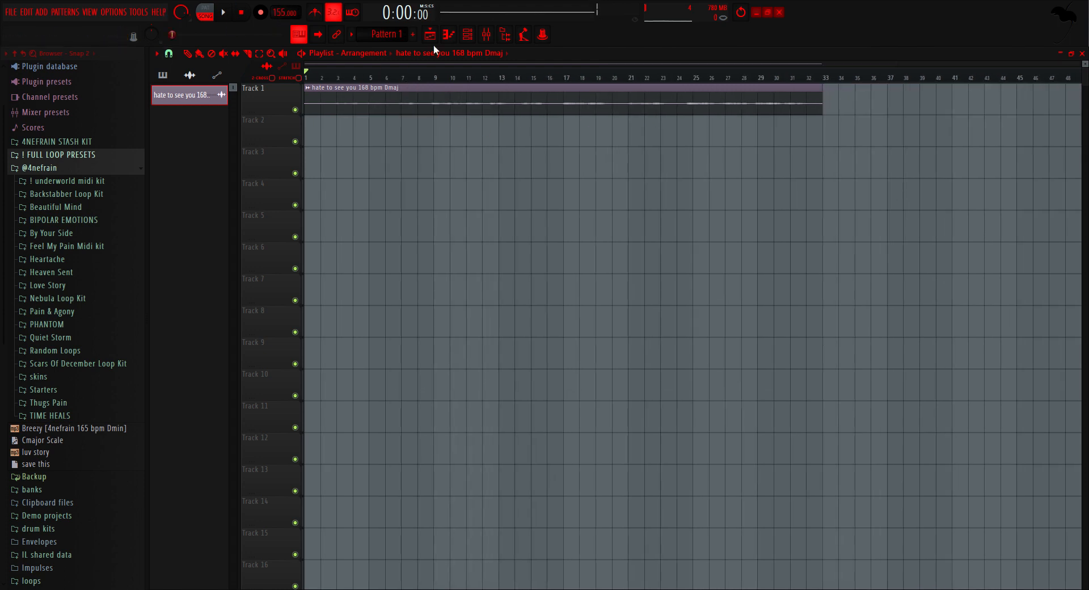
{"action": "left_click", "coordinate": [486, 38]}
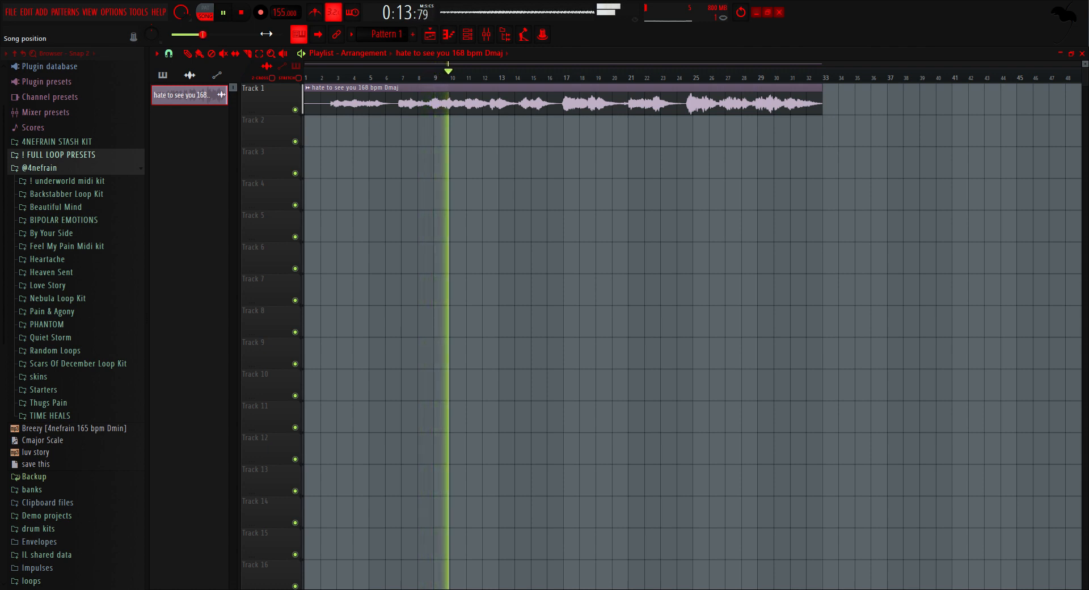
Step: Place two consecutive Pattern 1 clips on Track 2 at bars 1 and 17, beneath the vocal clip
{"action": "left_click", "coordinate": [400, 35]}
{"action": "mouse_move", "coordinate": [318, 132]}
{"action": "left_mouse_down"}
{"action": "mouse_move", "coordinate": [578, 170]}
{"action": "mouse_move", "coordinate": [591, 142]}
{"action": "left_mouse_up"}
{"action": "left_click", "coordinate": [567, 134]}
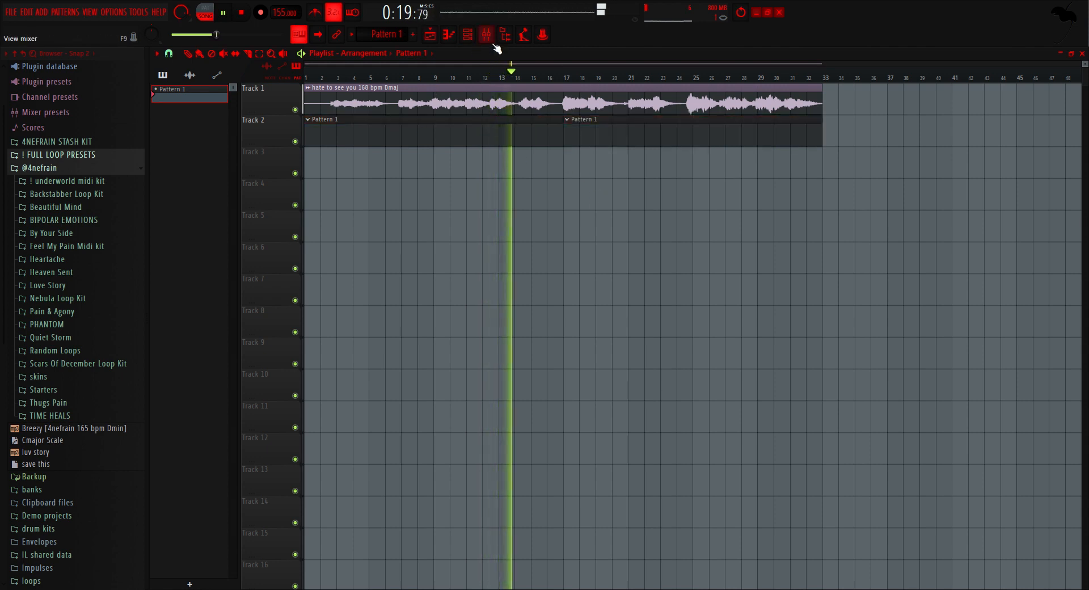
Step: Stop playback and open the piano roll of the Sampler channel for Pattern 1
{"action": "key", "text": "F6"}
{"action": "key", "text": "space"}
{"action": "scroll", "coordinate": [380, 193], "scroll_direction": "down", "scroll_amount": 1}
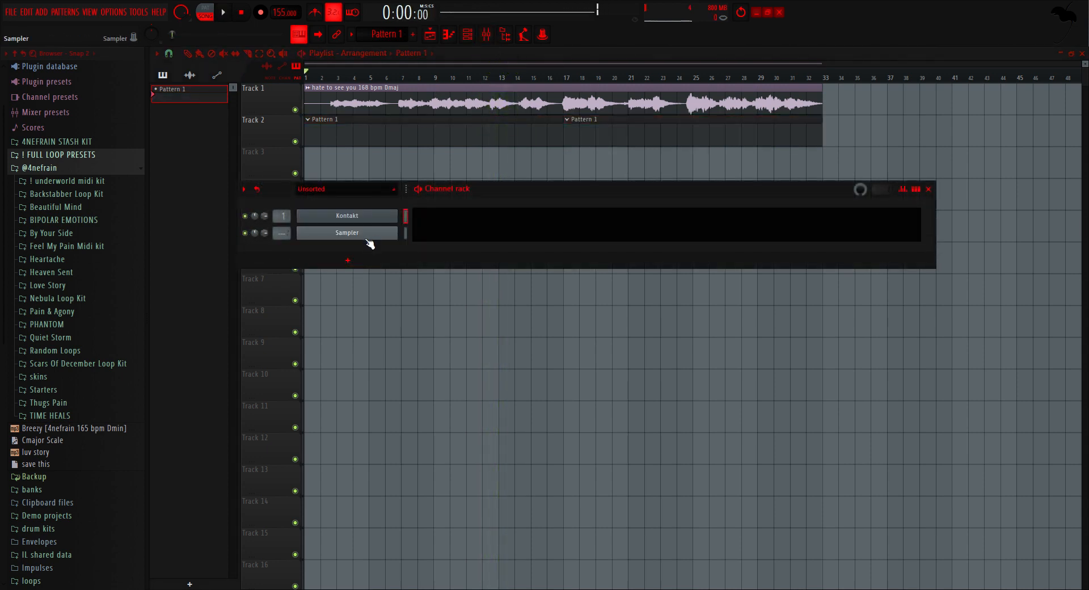
{"action": "left_click", "coordinate": [427, 239]}
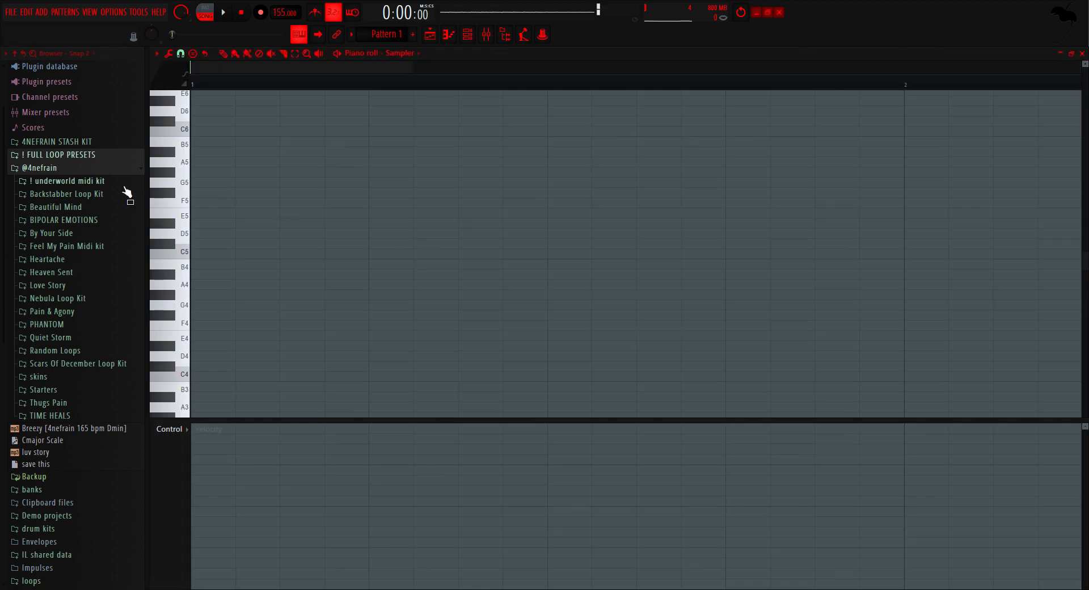
Step: Check the key in the vocal clip's name in the playlist and return to the Sampler's piano roll
{"action": "left_click", "coordinate": [429, 37]}
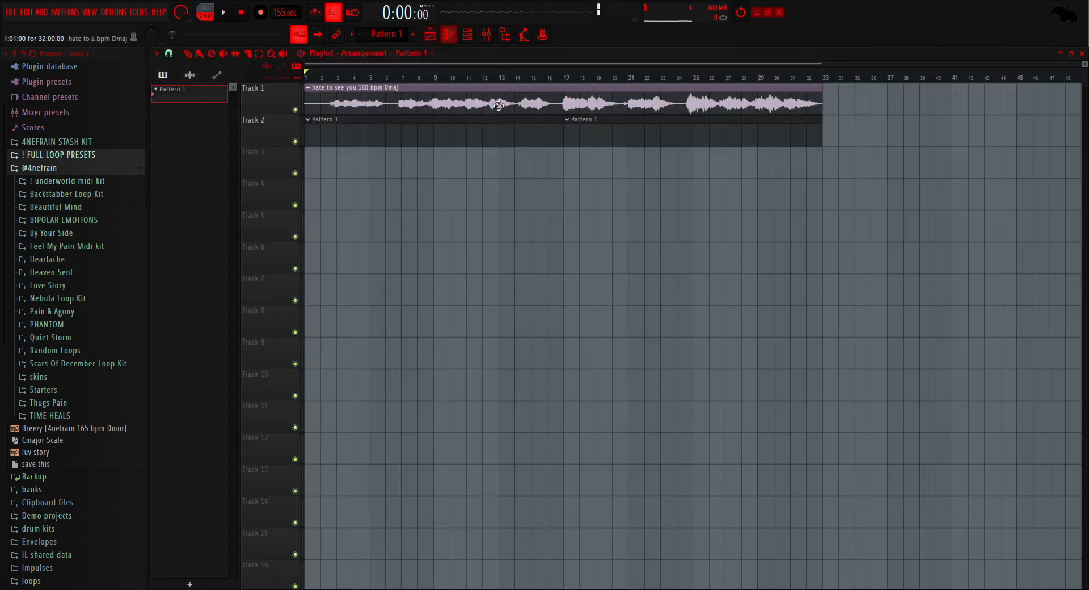
{"action": "left_click_drag", "start_coordinate": [390, 88], "coordinate": [417, 96]}
{"action": "left_click", "coordinate": [522, 217], "text": "ctrl"}
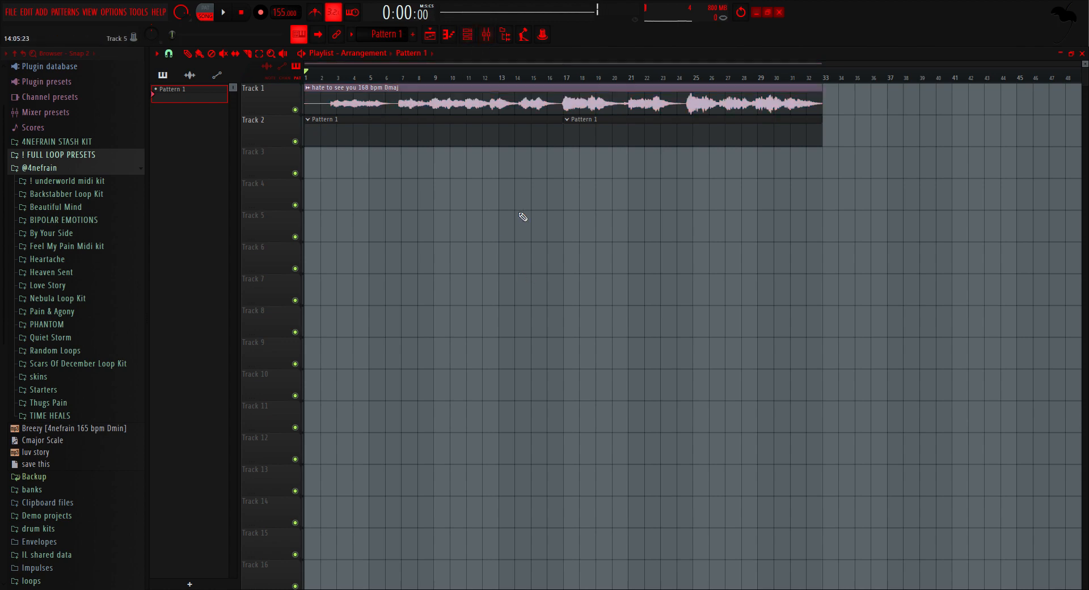
{"action": "left_click", "coordinate": [469, 34]}
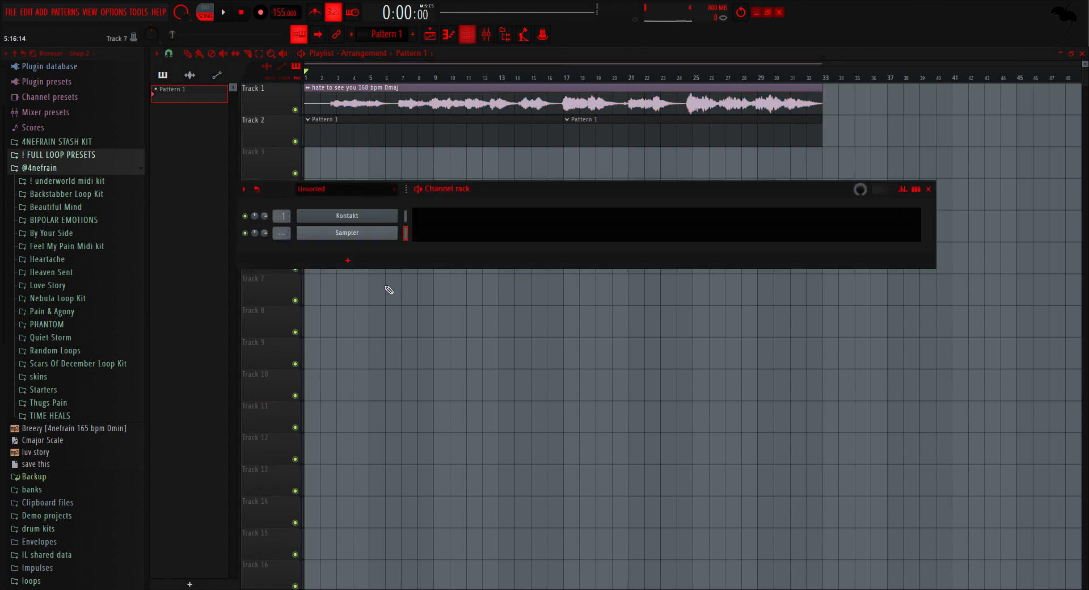
{"action": "left_click", "coordinate": [426, 240]}
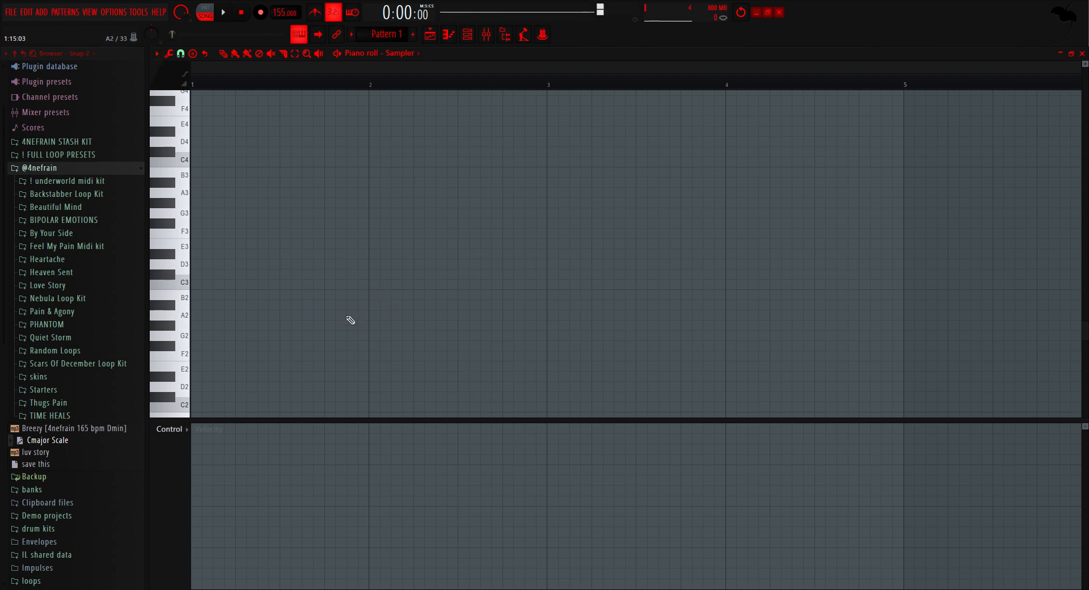
Step: Build a D major scale from D3 to C#4 out of the Cmajor Scale score in the Sampler's piano roll and mute its notes
{"action": "left_click_drag", "start_coordinate": [37, 442], "coordinate": [261, 342]}
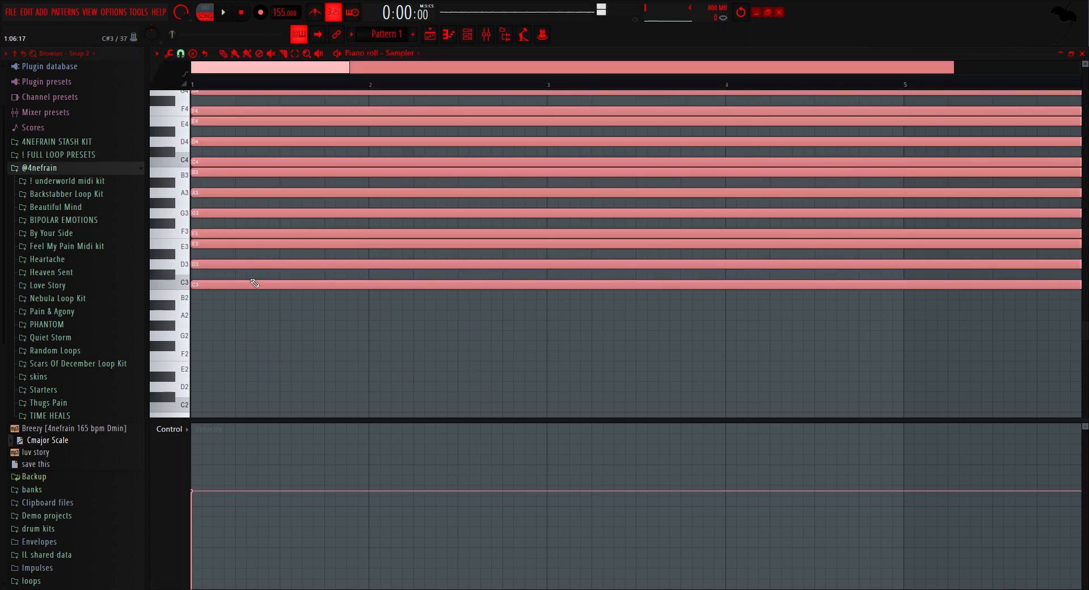
{"action": "key", "text": "ctrl+z"}
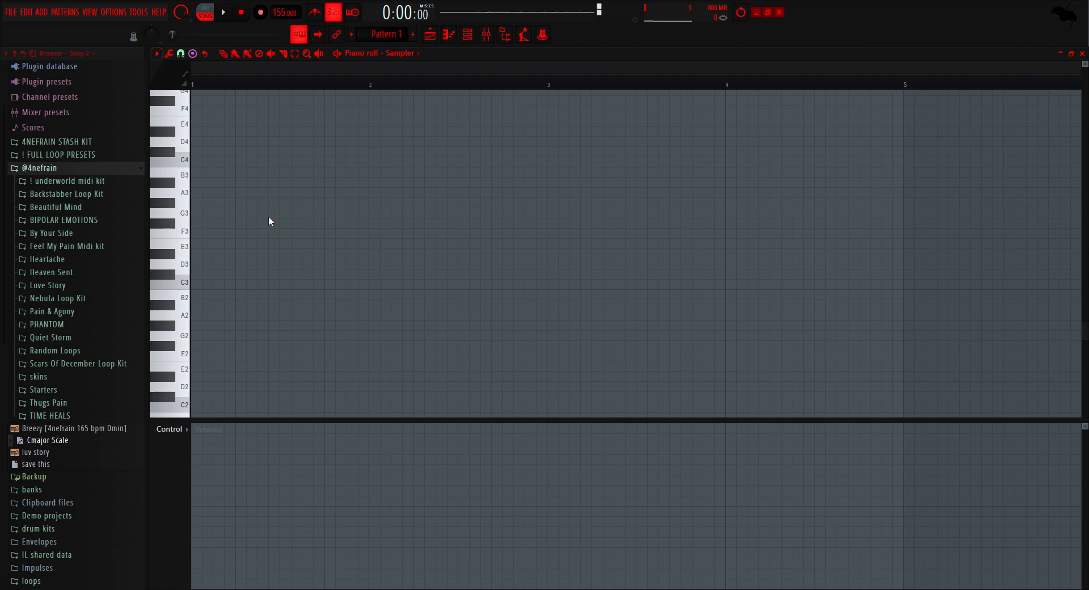
{"action": "left_click_drag", "start_coordinate": [235, 273], "coordinate": [179, 272]}
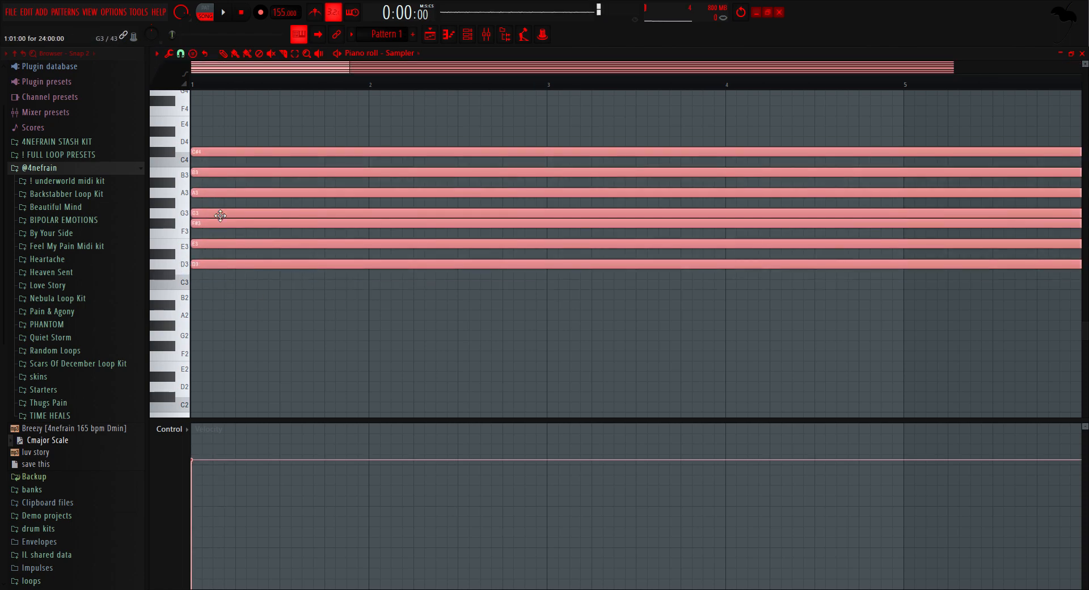
{"action": "key", "text": "alt+m"}
{"action": "scroll", "coordinate": [479, 217], "scroll_direction": "down", "scroll_amount": 6}
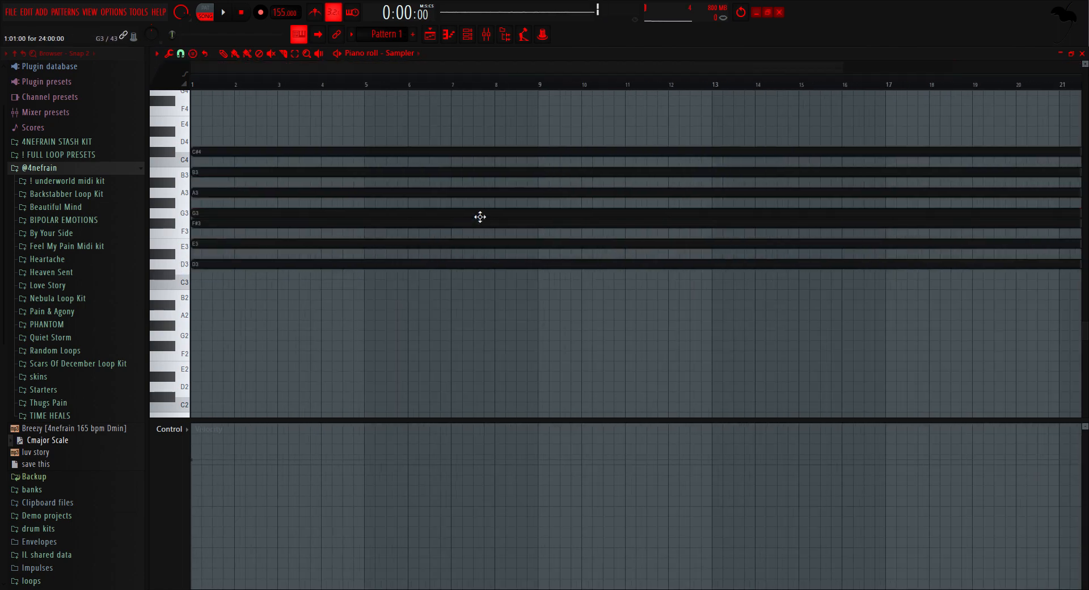
Step: Replace the scale notes with a fresh Cmajor Scale score, reworked into a multi-octave D major scale starting at D3
{"action": "scroll", "coordinate": [212, 251], "scroll_direction": "up", "scroll_amount": 4}
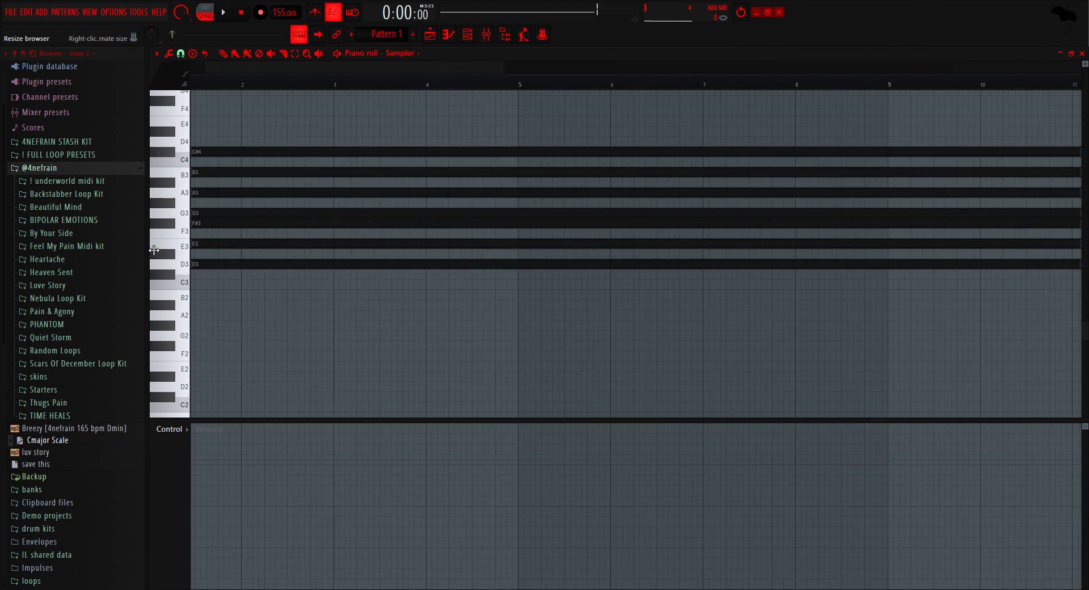
{"action": "scroll", "coordinate": [186, 270], "scroll_direction": "up", "scroll_amount": 3}
{"action": "left_click", "coordinate": [184, 267], "text": "ctrl"}
{"action": "key", "text": "ctrl+a"}
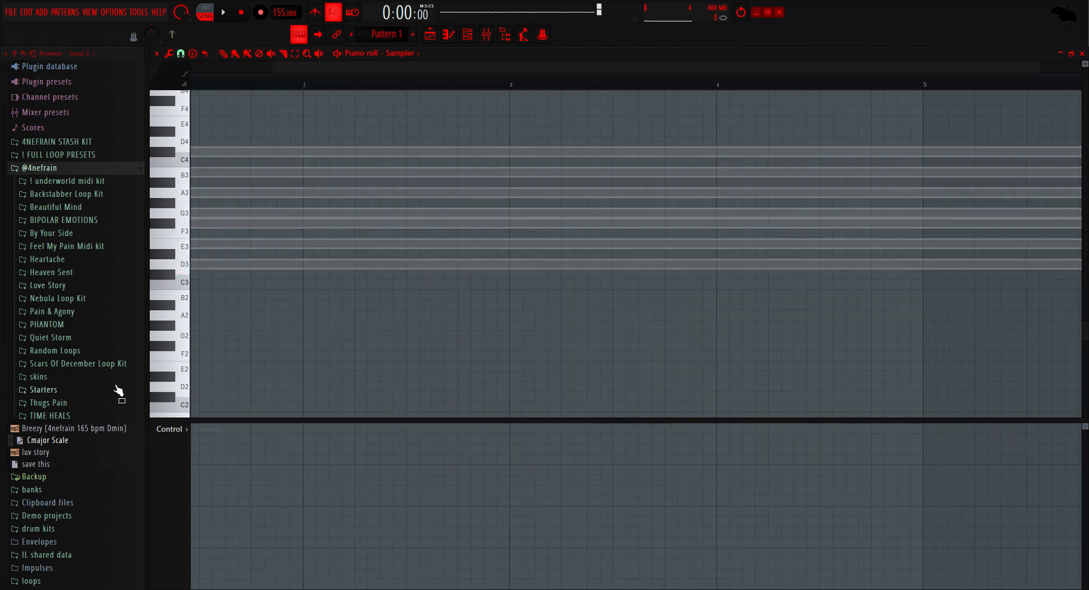
{"action": "key", "text": "Delete"}
{"action": "left_click_drag", "start_coordinate": [297, 340], "coordinate": [297, 341]}
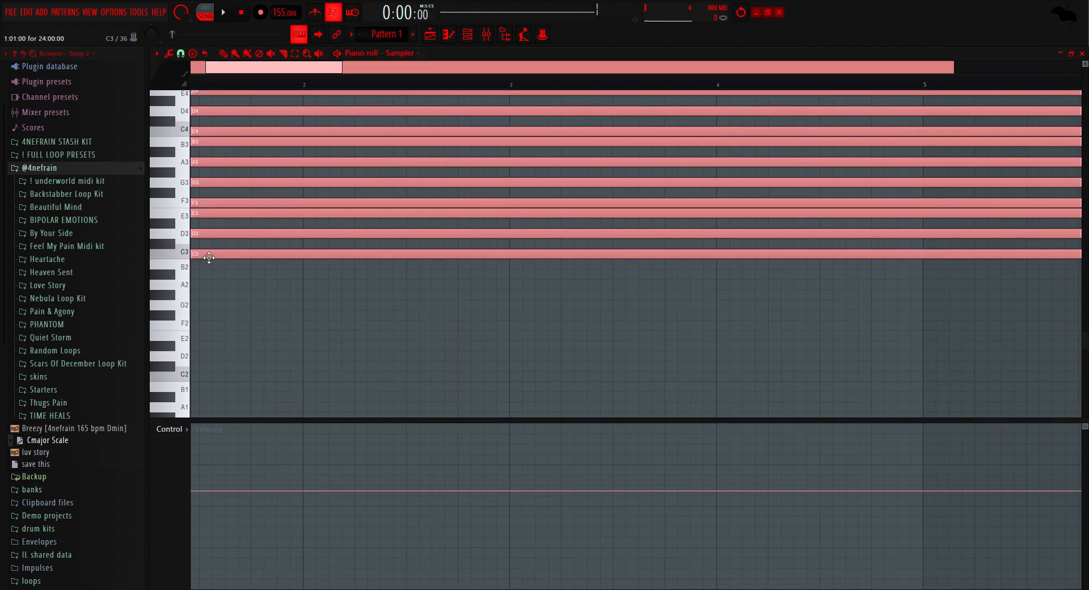
{"action": "key", "text": "ctrl+a"}
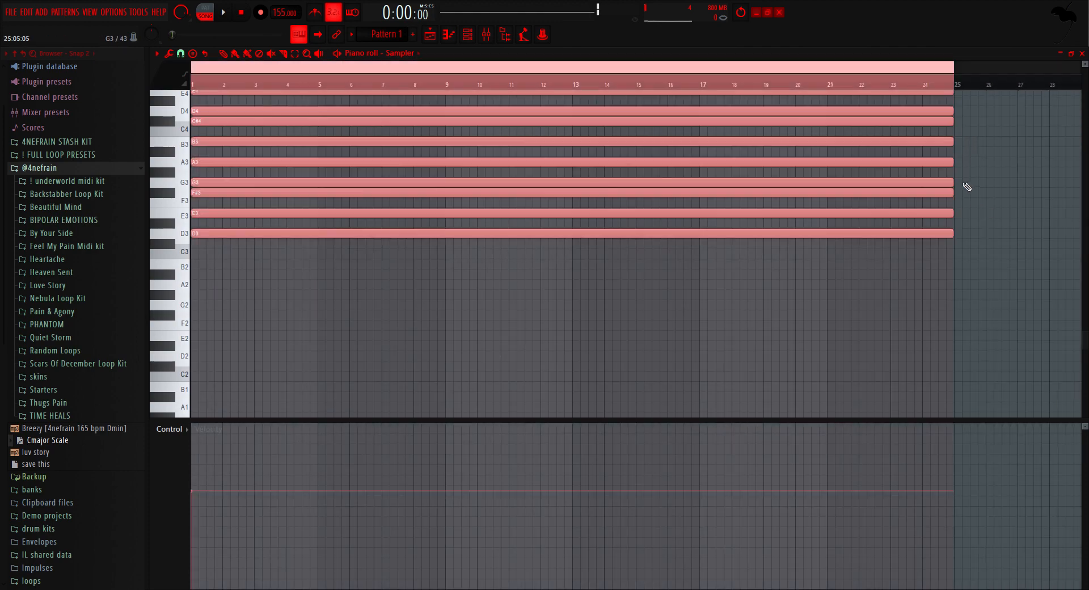
Step: Shorten all D major scale notes to 16 bars so they end at bar 17
{"action": "left_click_drag", "start_coordinate": [957, 191], "coordinate": [700, 233]}
{"action": "key", "text": "ctrl+d"}
{"action": "scroll", "coordinate": [720, 194], "scroll_direction": "up", "scroll_amount": 4}
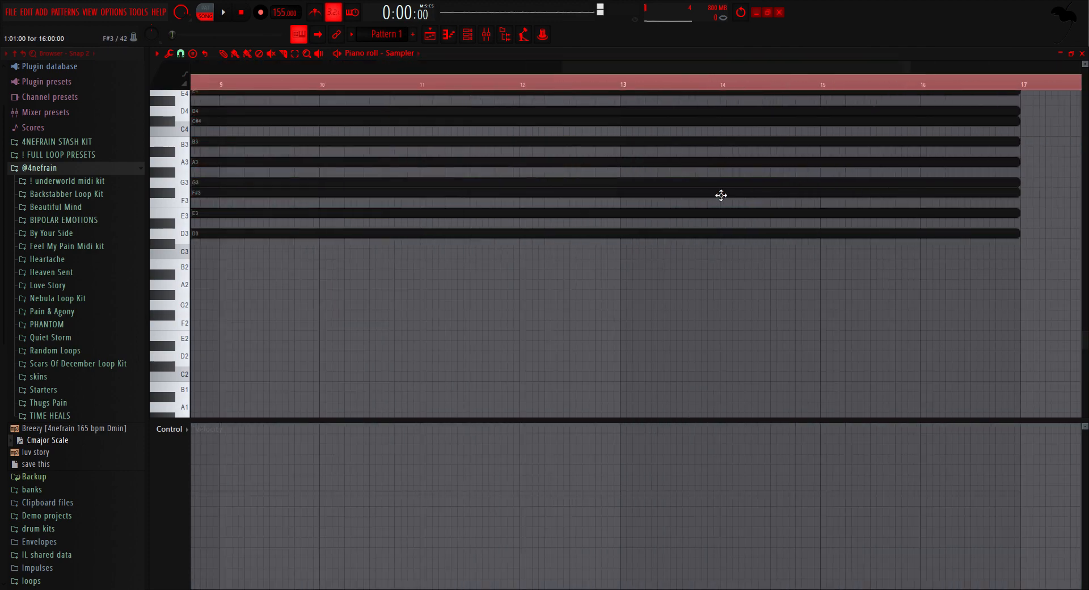
{"action": "scroll", "coordinate": [777, 190], "scroll_direction": "down", "scroll_amount": 4}
Step: Open the piano roll of the Kontakt channel and set the project tempo to 158 BPM
{"action": "right_click", "coordinate": [729, 85]}
{"action": "left_click", "coordinate": [469, 35]}
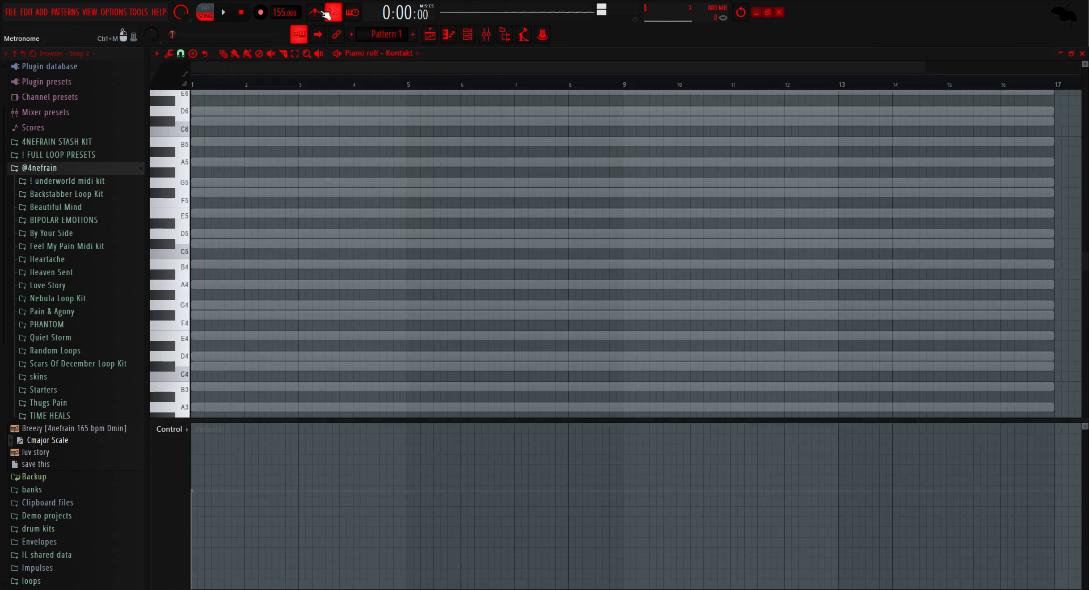
{"action": "scroll", "coordinate": [273, 15], "scroll_direction": "up", "scroll_amount": 2}
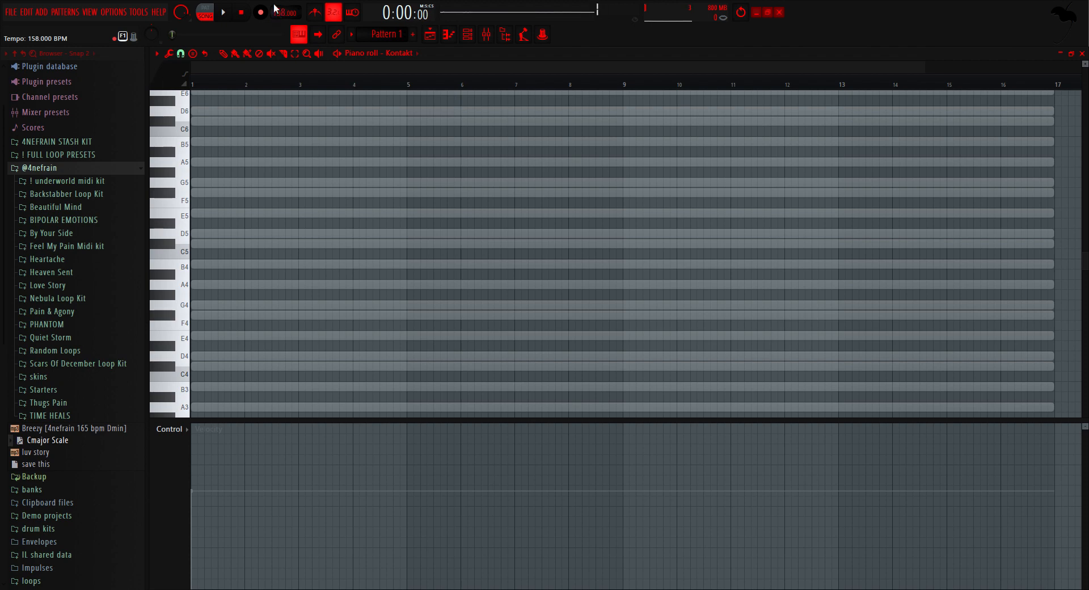
Step: Place a D5 note at bar 1 in the Kontakt piano roll and set its length to two bars
{"action": "left_click", "coordinate": [199, 233]}
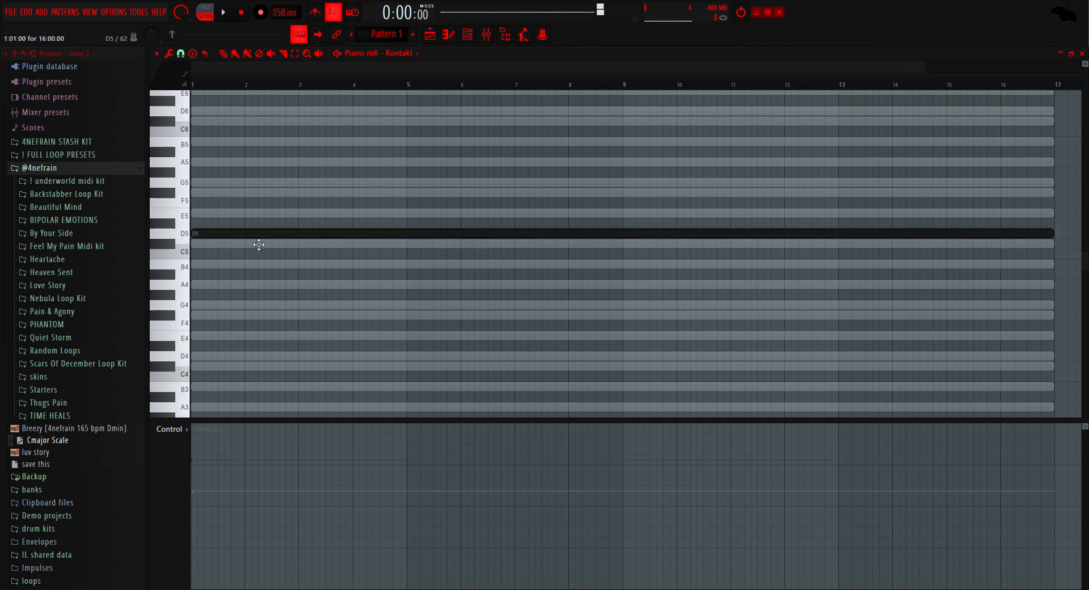
{"action": "left_click_drag", "start_coordinate": [314, 221], "coordinate": [254, 279]}
{"action": "key", "text": "Delete"}
{"action": "scroll", "coordinate": [215, 247], "scroll_direction": "up", "scroll_amount": 3}
{"action": "left_click_drag", "start_coordinate": [197, 234], "coordinate": [435, 236]}
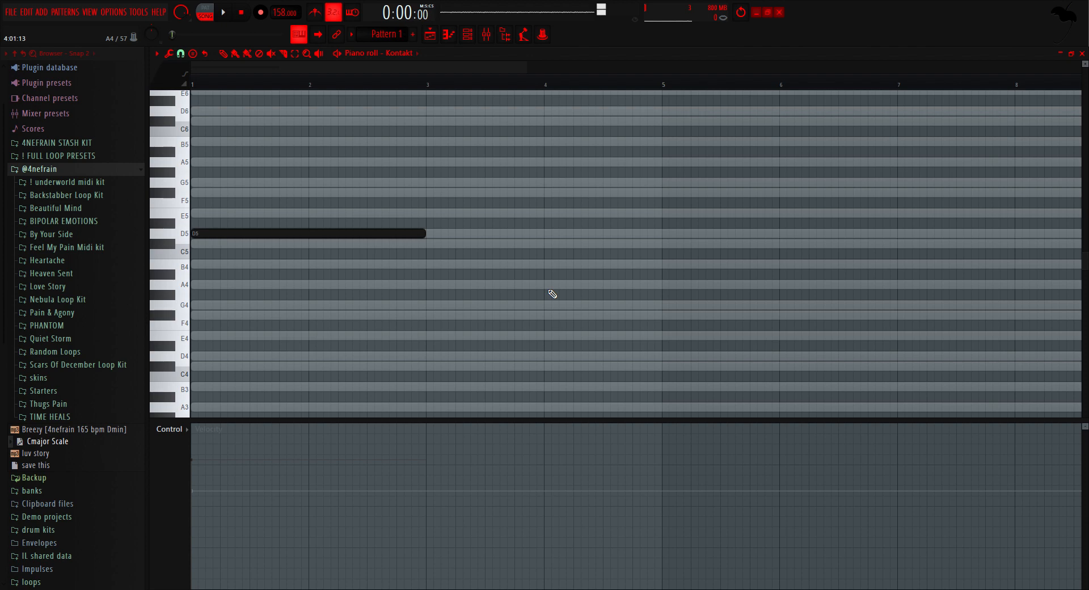
Step: Start playback, lengthen the D5 note to four bars, and add a four-bar B4 note at bar 5
{"action": "key", "text": "space"}
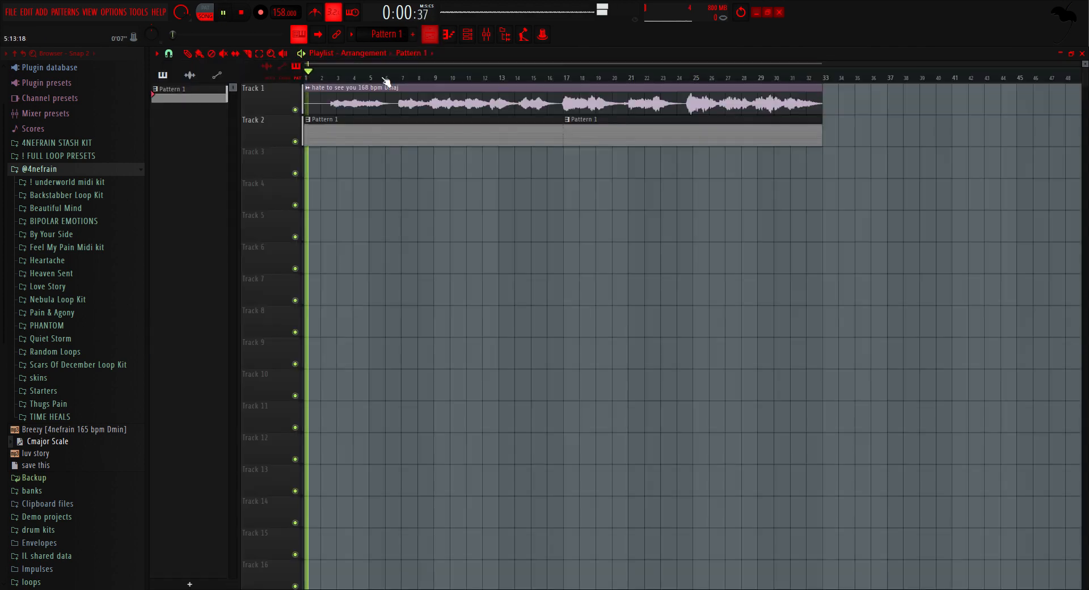
{"action": "left_click", "coordinate": [448, 34]}
{"action": "left_click_drag", "start_coordinate": [429, 239], "coordinate": [662, 241]}
{"action": "left_click", "coordinate": [667, 264]}
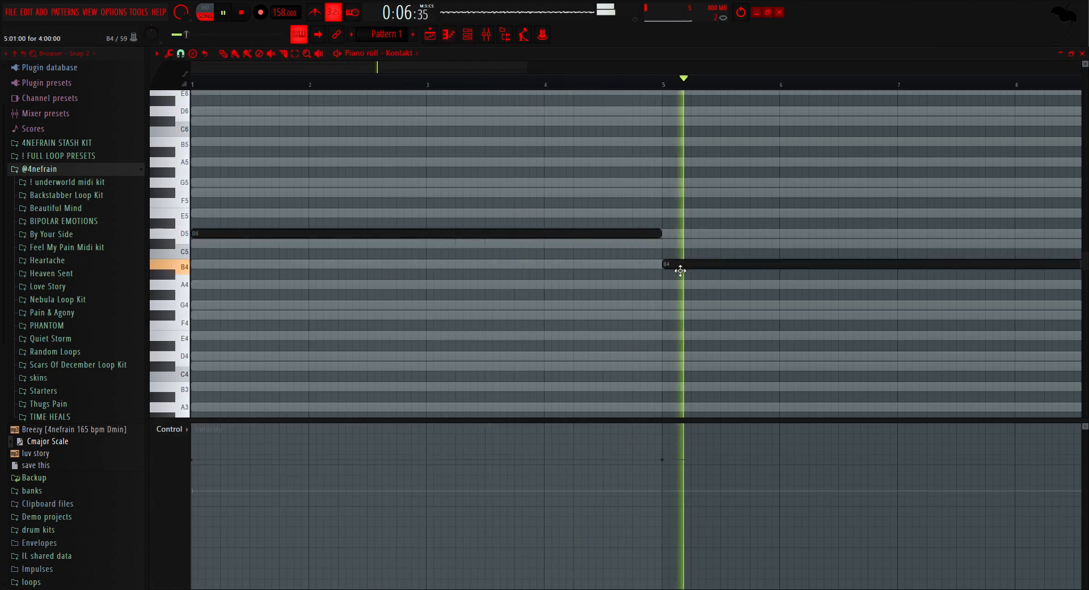
Step: Lower the bar 5 note to A#4 and shift both notes down an octave to D4 and A#3
{"action": "key", "text": "space"}
{"action": "scroll", "coordinate": [624, 272], "scroll_direction": "down", "scroll_amount": 2}
{"action": "mouse_move", "coordinate": [624, 272]}
{"action": "left_mouse_down"}
{"action": "mouse_move", "coordinate": [603, 293]}
{"action": "mouse_move", "coordinate": [606, 276]}
{"action": "left_mouse_up"}
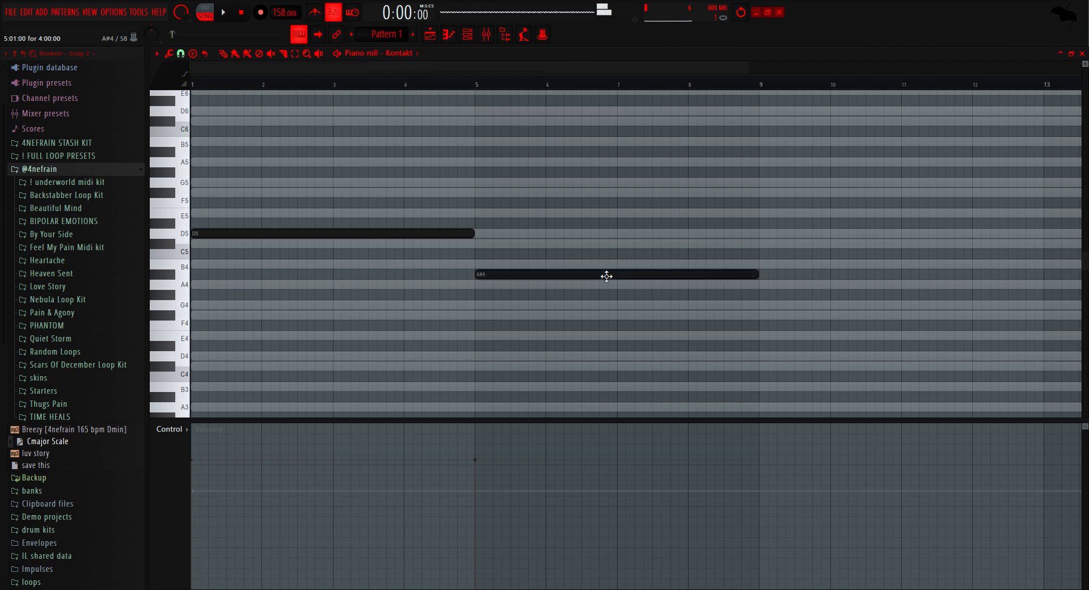
{"action": "left_click", "coordinate": [440, 234]}
{"action": "scroll", "coordinate": [415, 224], "scroll_direction": "up", "scroll_amount": 1}
{"action": "key", "text": "space"}
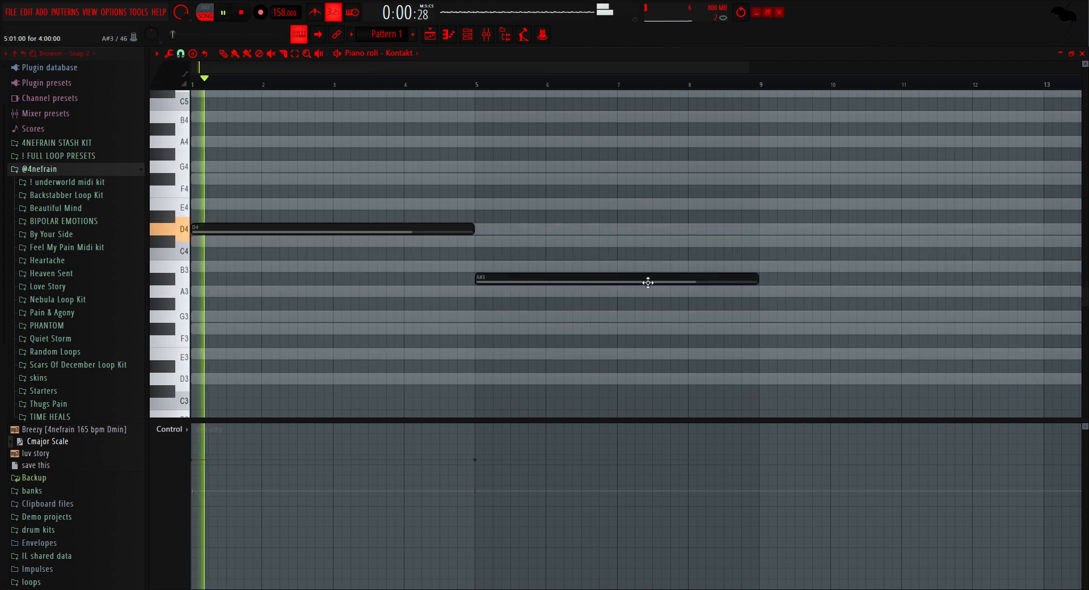
Step: Delete the A#3 note and turn on the metronome while checking the vocal in the playlist
{"action": "right_click", "coordinate": [641, 280]}
{"action": "key", "text": "F5"}
{"action": "left_click", "coordinate": [315, 12]}
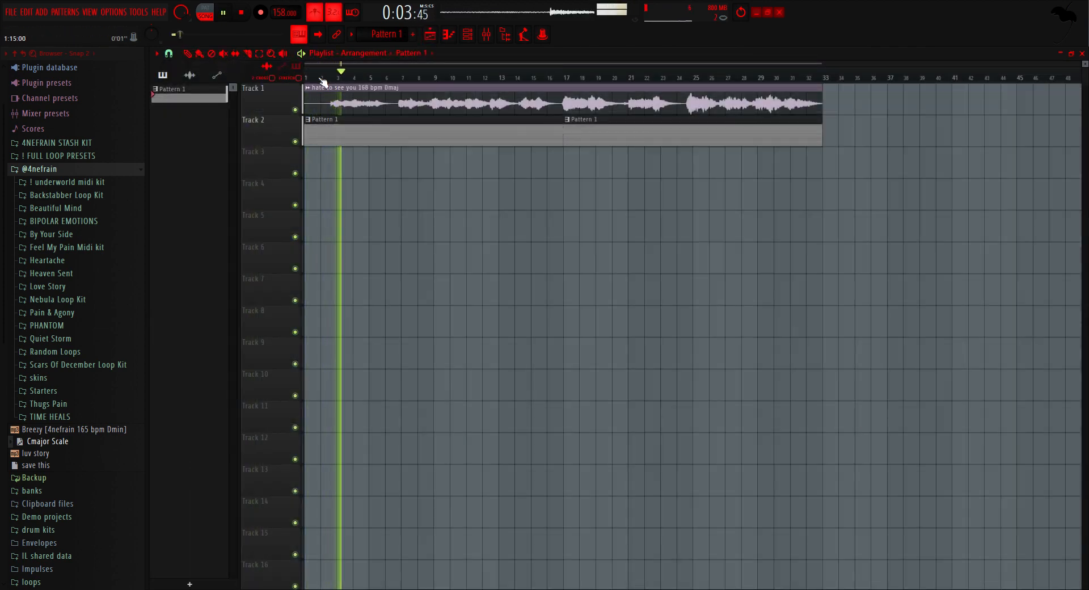
{"action": "key", "text": "F7"}
{"action": "key", "text": "space"}
Step: Shorten the D4 note to two bars and add a two-bar A3 note at bar 3
{"action": "left_click_drag", "start_coordinate": [475, 229], "coordinate": [338, 250]}
{"action": "key", "text": "space"}
{"action": "left_click", "coordinate": [379, 268]}
{"action": "left_click_drag", "start_coordinate": [389, 276], "coordinate": [392, 289]}
{"action": "key", "text": "space"}
{"action": "key", "text": "space"}
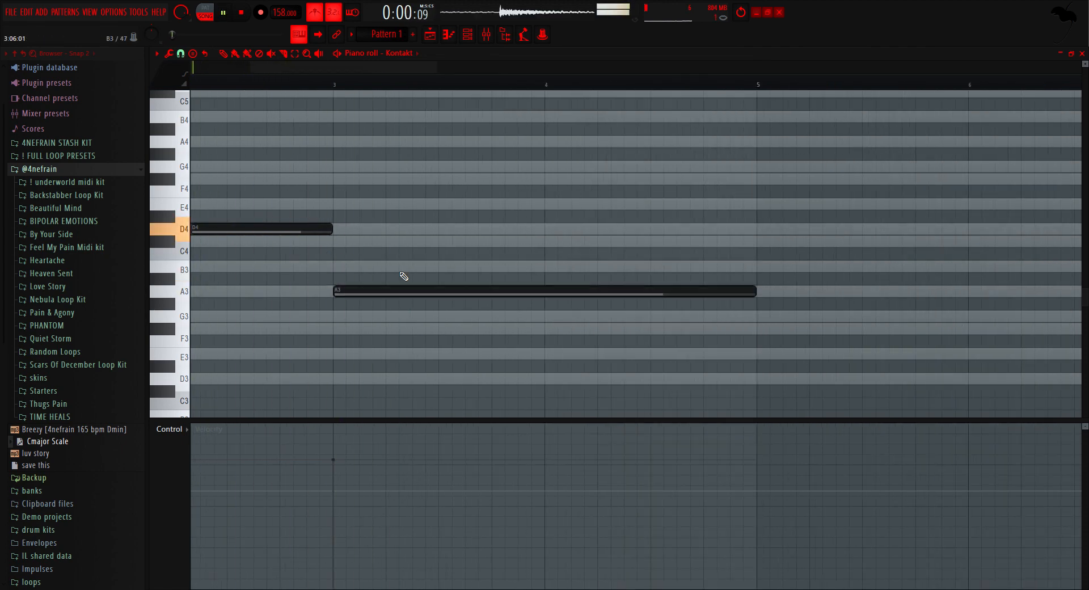
Step: Add a two-bar B3 note at bar 5 and a two-bar G3 note at bar 7
{"action": "scroll", "coordinate": [351, 288], "scroll_direction": "down", "scroll_amount": 4}
{"action": "left_click", "coordinate": [474, 267]}
{"action": "left_click", "coordinate": [637, 317]}
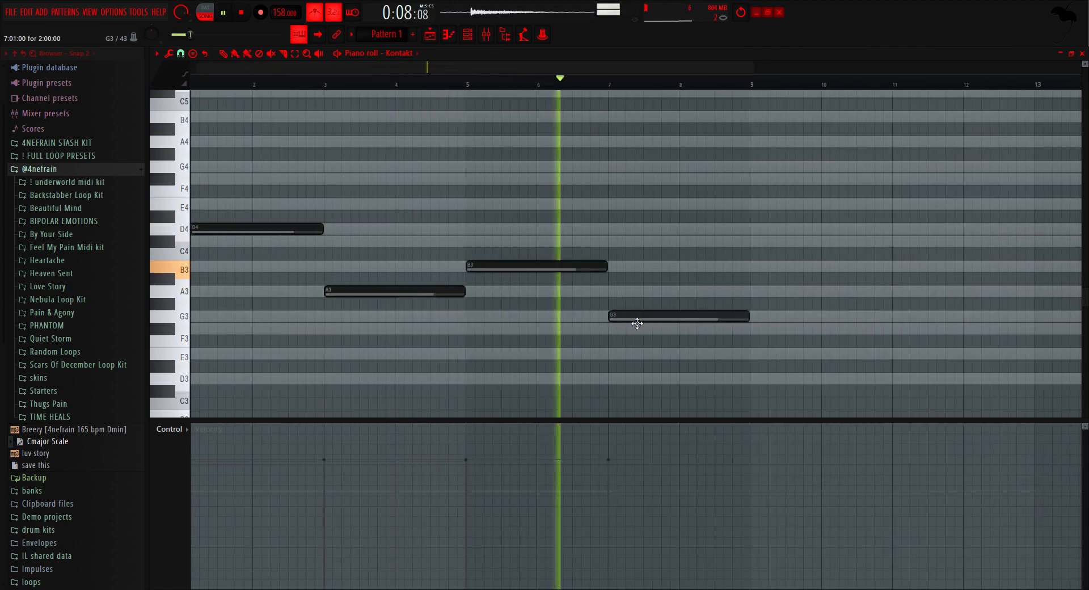
Step: Repeat the four-note progression through bars 9 to 16 with a copy one octave higher, and turn off the metronome
{"action": "key", "text": "ctrl+b"}
{"action": "scroll", "coordinate": [554, 309], "scroll_direction": "down", "scroll_amount": 5}
{"action": "key", "text": "ctrl+a"}
{"action": "key", "text": "ctrl+b"}
{"action": "left_click_drag", "start_coordinate": [615, 229], "coordinate": [220, 92]}
{"action": "left_click", "coordinate": [315, 12]}
Step: Add two-bar chord notes F#5 at bar 1, C#5 at bar 3, D5 at bar 5 and B4 at bar 7
{"action": "scroll", "coordinate": [183, 243], "scroll_direction": "up", "scroll_amount": 2}
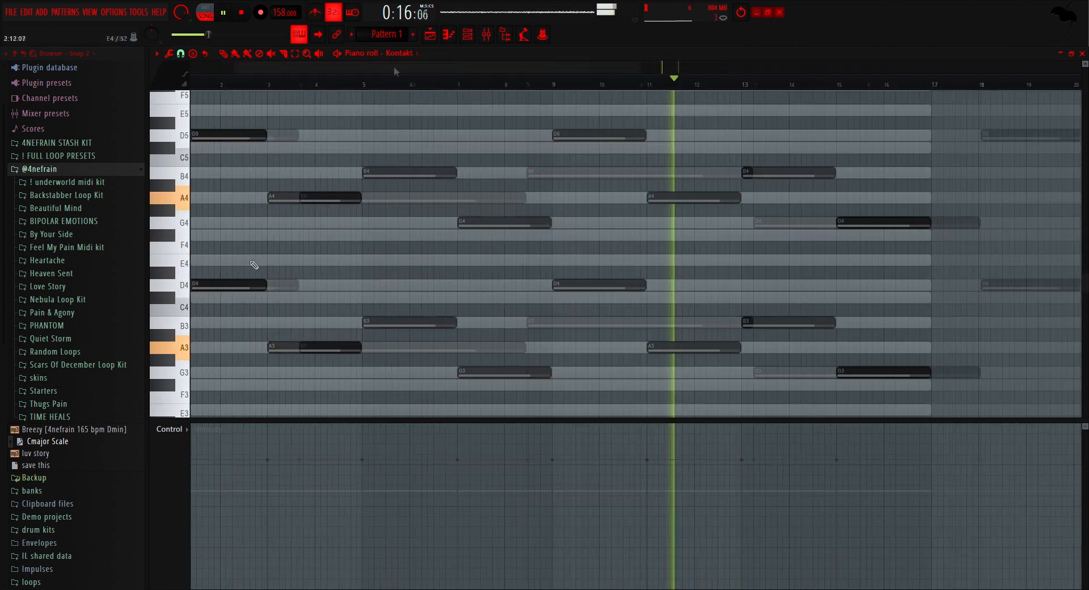
{"action": "scroll", "coordinate": [253, 262], "scroll_direction": "up", "scroll_amount": 3, "text": "ctrl"}
{"action": "scroll", "coordinate": [202, 223], "scroll_direction": "up", "scroll_amount": 2}
{"action": "left_click", "coordinate": [199, 197]}
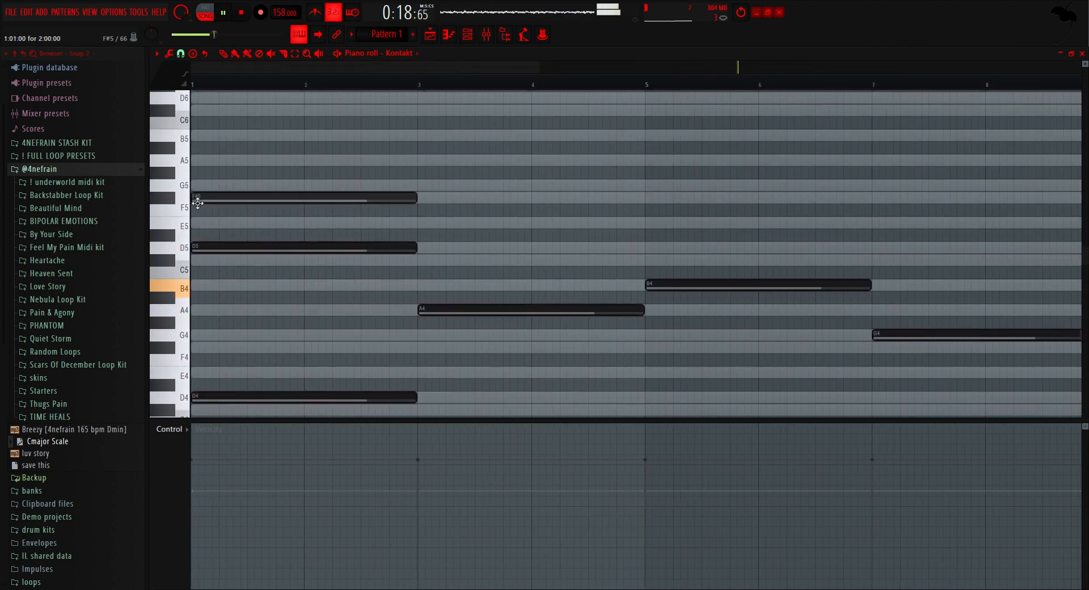
{"action": "key", "text": "space"}
{"action": "left_click", "coordinate": [440, 259]}
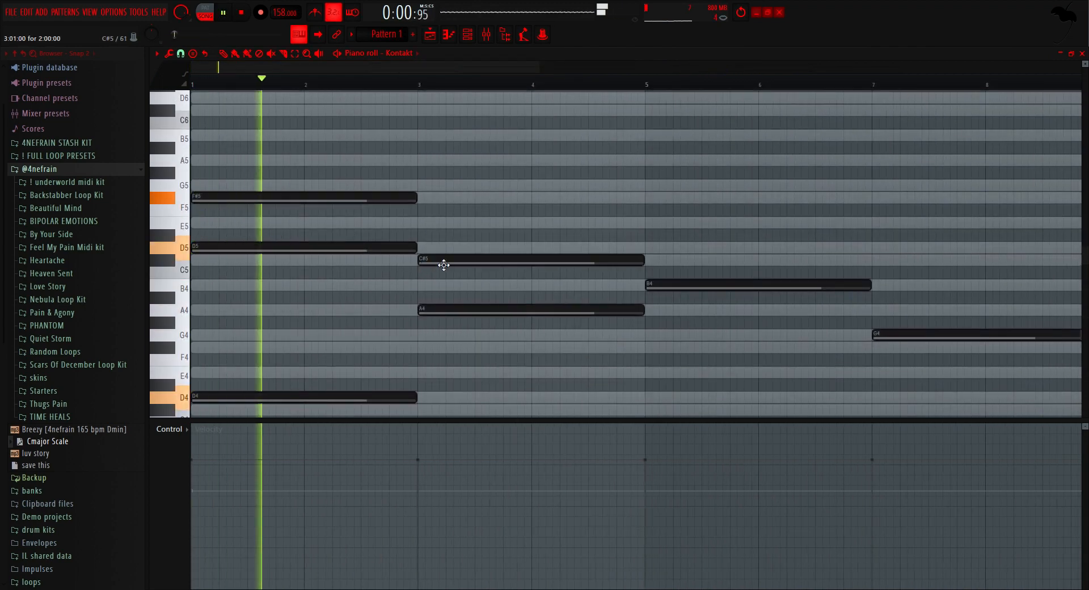
{"action": "left_click", "coordinate": [650, 253]}
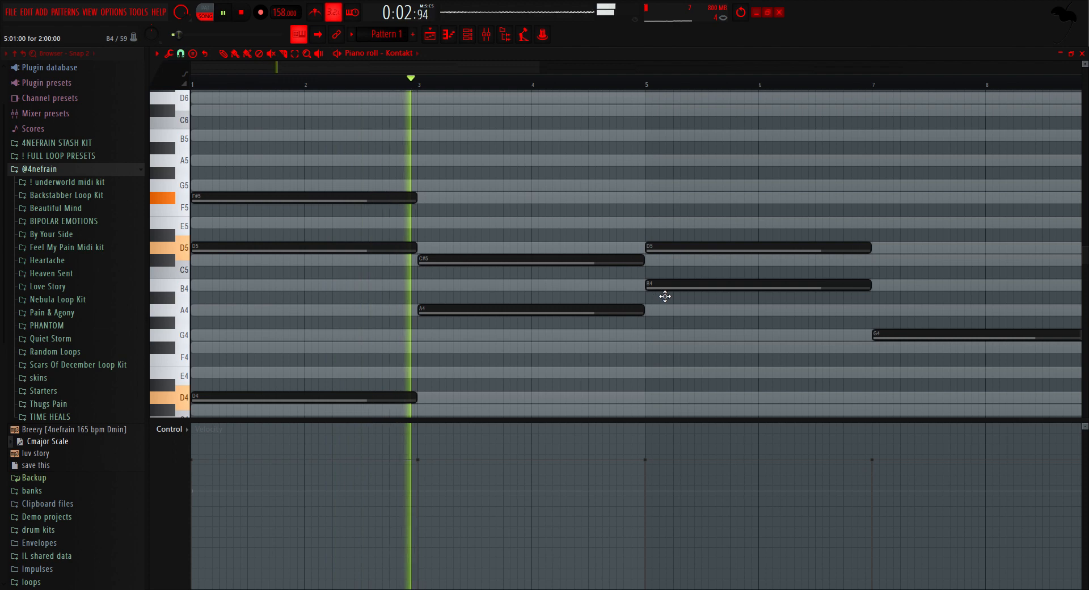
{"action": "scroll", "coordinate": [386, 260], "scroll_direction": "down", "scroll_amount": 2, "text": "ctrl"}
{"action": "scroll", "coordinate": [406, 274], "scroll_direction": "down", "scroll_amount": 1, "text": "ctrl"}
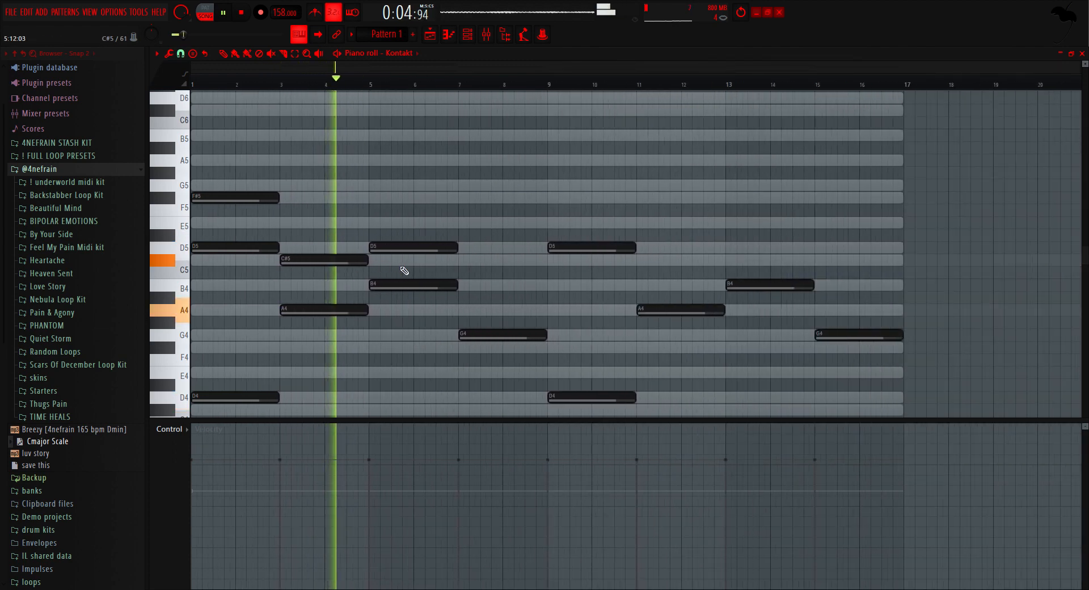
{"action": "left_click", "coordinate": [479, 286]}
{"action": "left_click_drag", "start_coordinate": [511, 293], "coordinate": [507, 294]}
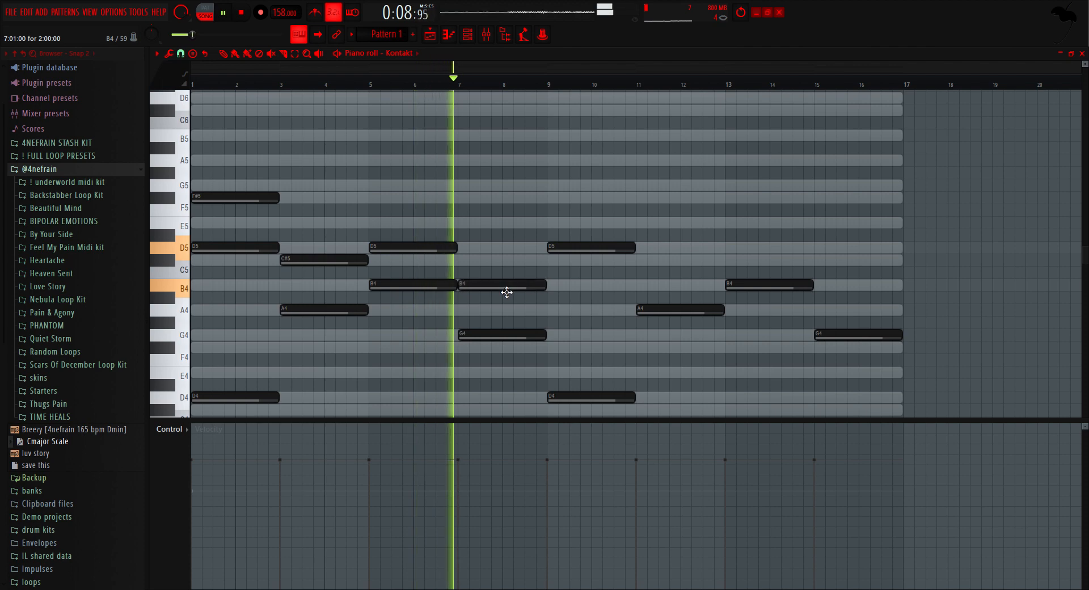
Step: Replace the notes in bars 9 to 16 with a copy of the chords from the first eight bars
{"action": "scroll", "coordinate": [510, 287], "scroll_direction": "down", "scroll_amount": 3}
{"action": "left_click_drag", "start_coordinate": [949, 403], "coordinate": [605, 83], "text": "ctrl"}
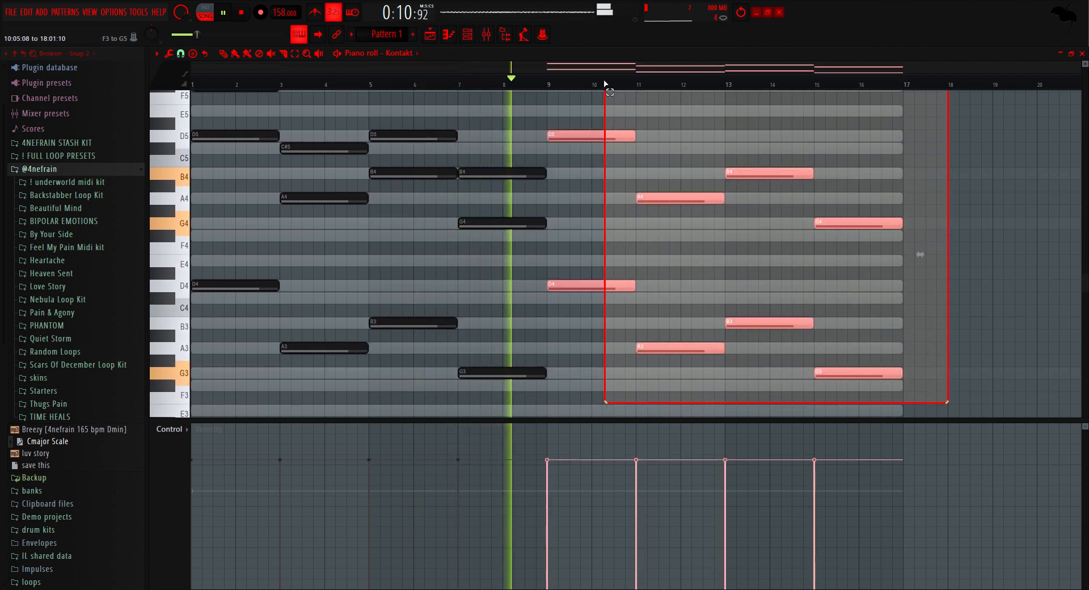
{"action": "key", "text": "Delete"}
{"action": "key", "text": "ctrl+b"}
{"action": "right_click", "coordinate": [606, 220]}
Step: Add two-bar top notes A5 at bar 1, E5 at bar 3, F#5 at bar 5 and E5 at bar 7
{"action": "scroll", "coordinate": [221, 216], "scroll_direction": "up", "scroll_amount": 5}
{"action": "scroll", "coordinate": [337, 85], "scroll_direction": "up", "scroll_amount": 2}
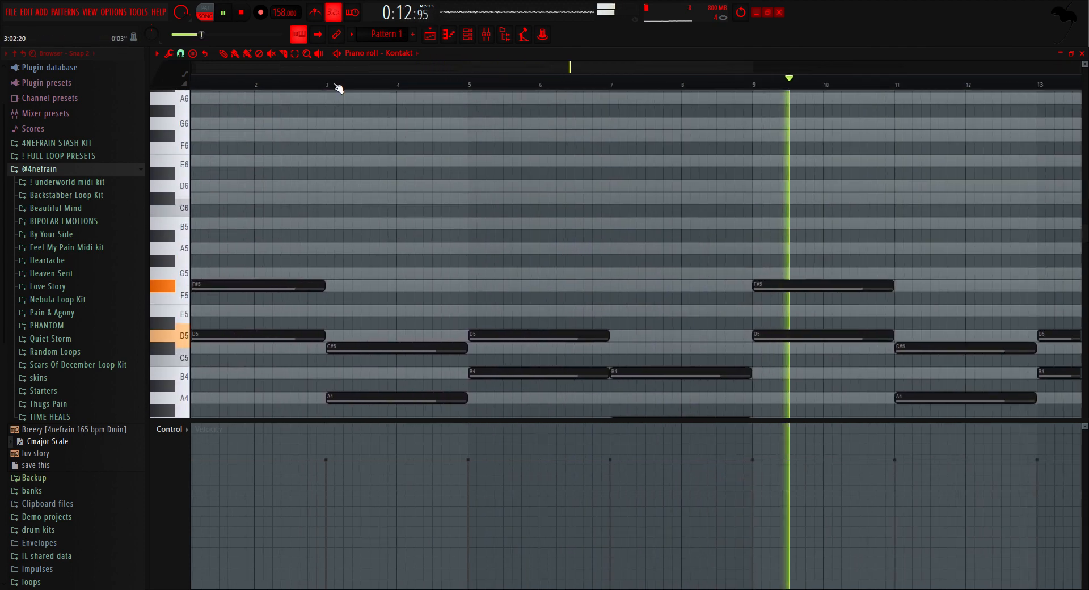
{"action": "left_click", "coordinate": [205, 248]}
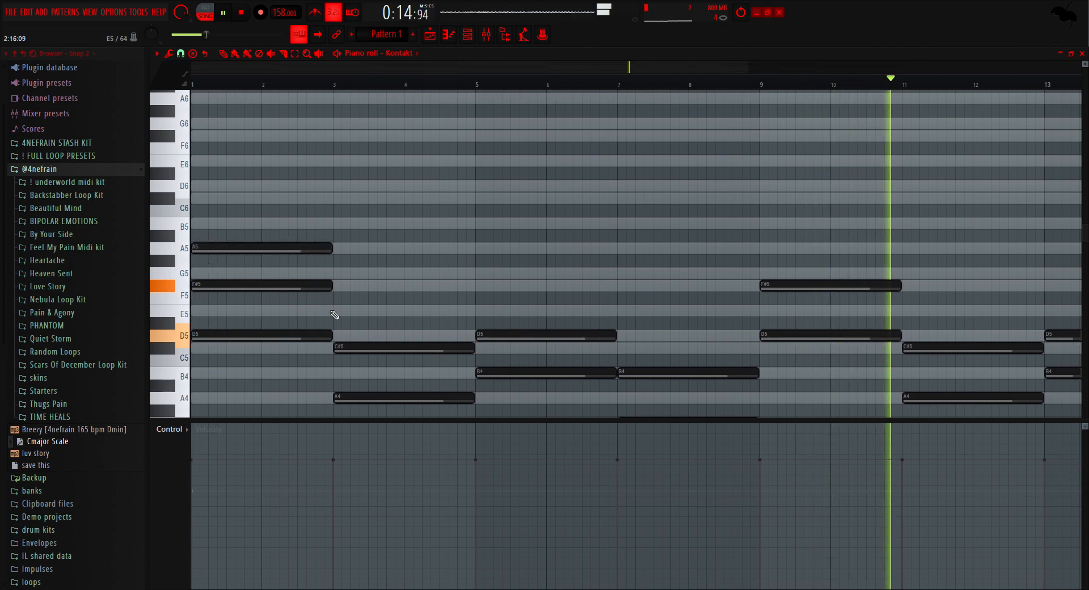
{"action": "left_click", "coordinate": [332, 310]}
{"action": "left_click", "coordinate": [479, 287]}
{"action": "left_click_drag", "start_coordinate": [416, 313], "coordinate": [427, 313]}
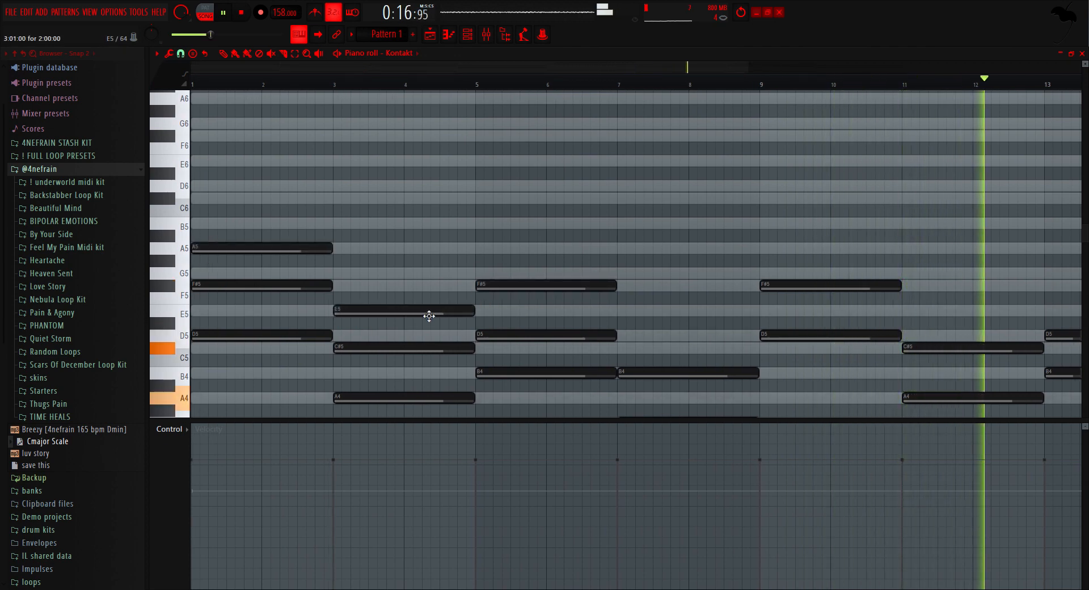
{"action": "left_click", "coordinate": [624, 315]}
Step: Delete all chord notes in bars 9 to 16 and stop playback
{"action": "scroll", "coordinate": [612, 329], "scroll_direction": "down", "scroll_amount": 2}
{"action": "scroll", "coordinate": [597, 318], "scroll_direction": "down", "scroll_amount": 4}
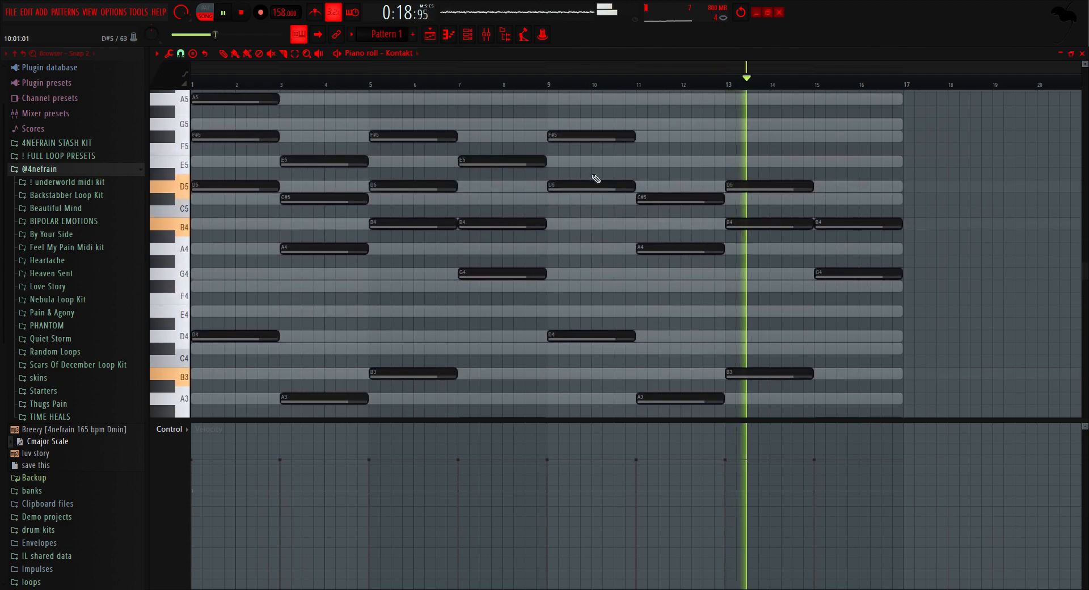
{"action": "left_click_drag", "start_coordinate": [584, 116], "coordinate": [904, 529]}
{"action": "key", "text": "Delete"}
{"action": "key", "text": "space"}
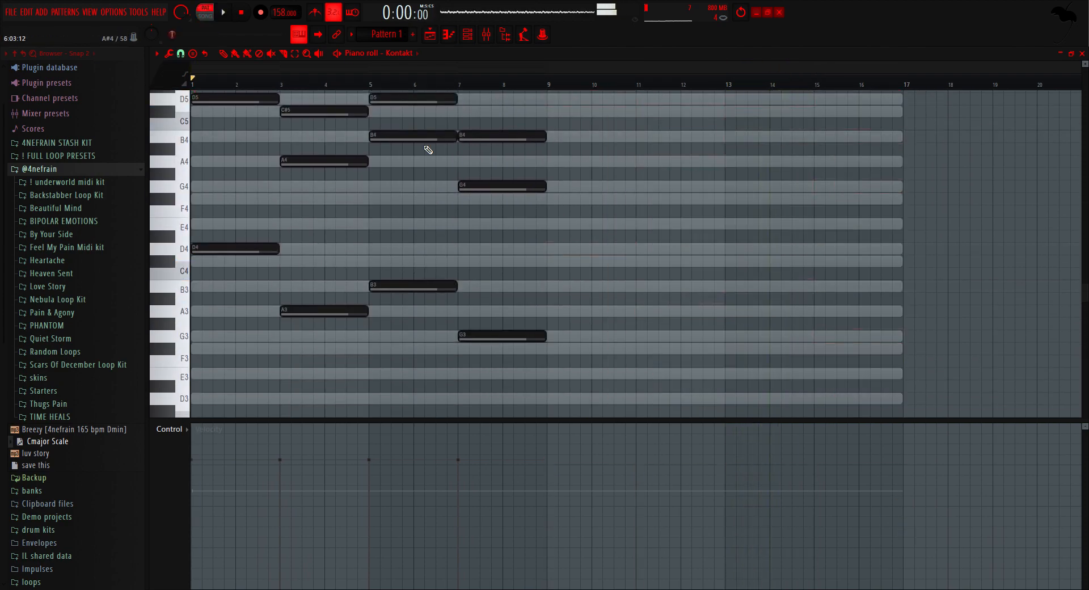
{"action": "left_click", "coordinate": [460, 39]}
{"action": "left_click", "coordinate": [452, 40]}
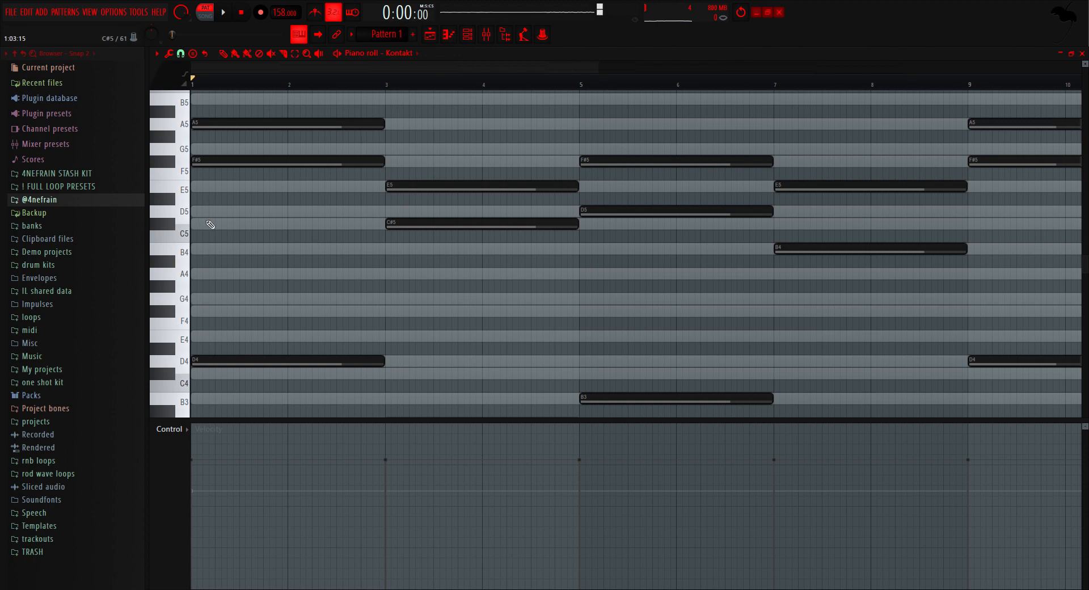
Step: Examine the low root notes D4, A3, B3 and G3 in the first eight bars
{"action": "scroll", "coordinate": [224, 358], "scroll_direction": "down", "scroll_amount": 4}
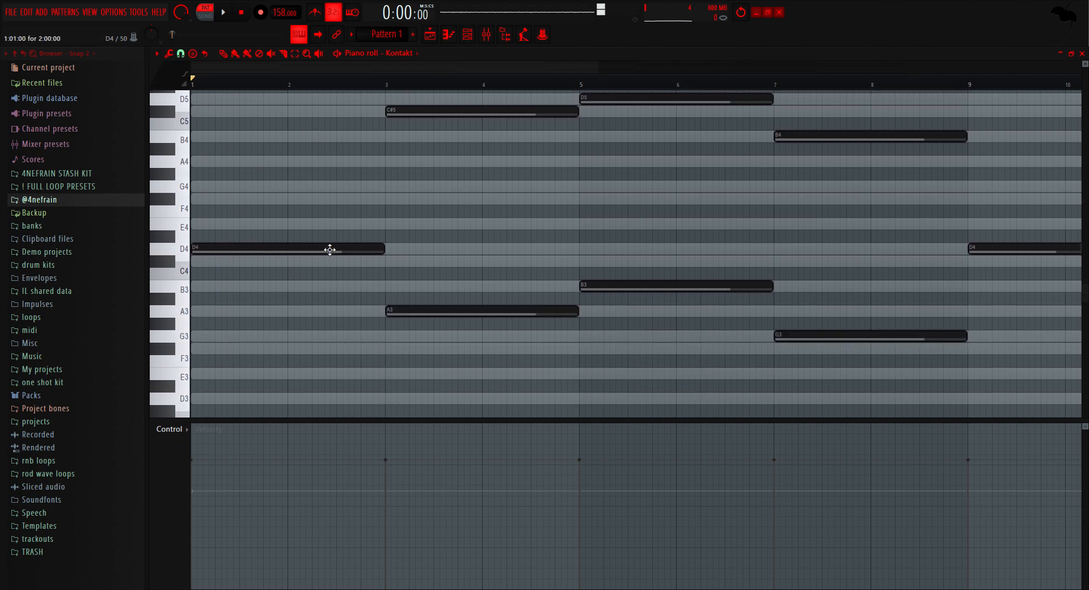
{"action": "left_click", "coordinate": [330, 249]}
{"action": "left_click", "coordinate": [411, 313]}
{"action": "left_click", "coordinate": [685, 288]}
{"action": "left_click", "coordinate": [828, 338]}
{"action": "scroll", "coordinate": [368, 308], "scroll_direction": "down", "scroll_amount": 3}
{"action": "scroll", "coordinate": [368, 309], "scroll_direction": "down", "scroll_amount": 1}
{"action": "left_click_drag", "start_coordinate": [706, 288], "coordinate": [215, 183]}
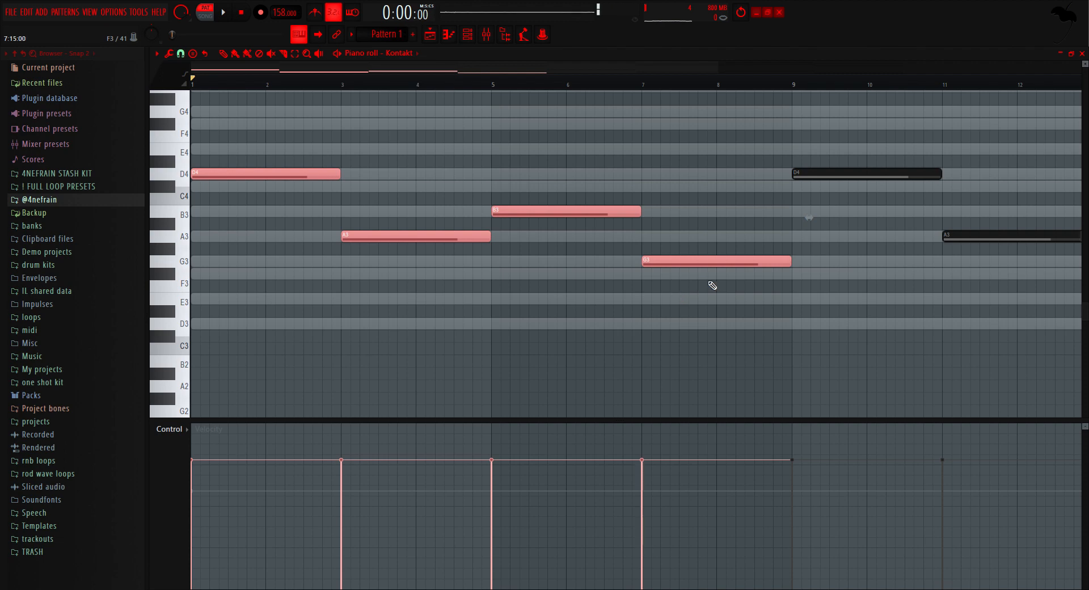
{"action": "left_click_drag", "start_coordinate": [756, 291], "coordinate": [208, 143]}
{"action": "left_click", "coordinate": [282, 260]}
Step: Duplicate the four low root notes of the first eight bars into bars 9 to 16
{"action": "scroll", "coordinate": [282, 260], "scroll_direction": "down", "scroll_amount": 1}
{"action": "left_click_drag", "start_coordinate": [680, 316], "coordinate": [170, 156]}
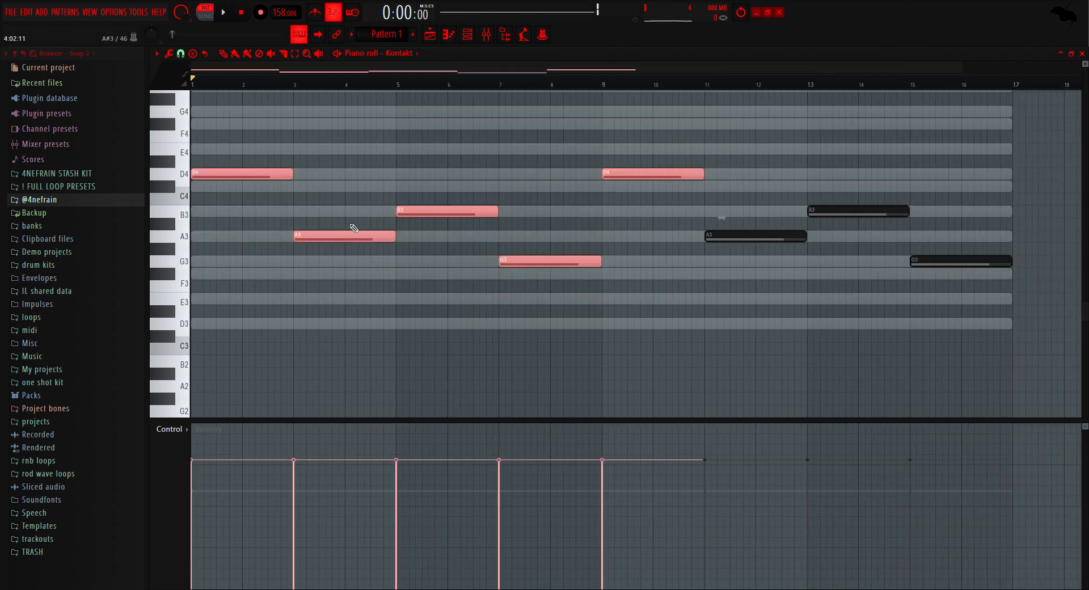
{"action": "left_click_drag", "start_coordinate": [517, 271], "coordinate": [195, 158]}
{"action": "key", "text": "ctrl+b"}
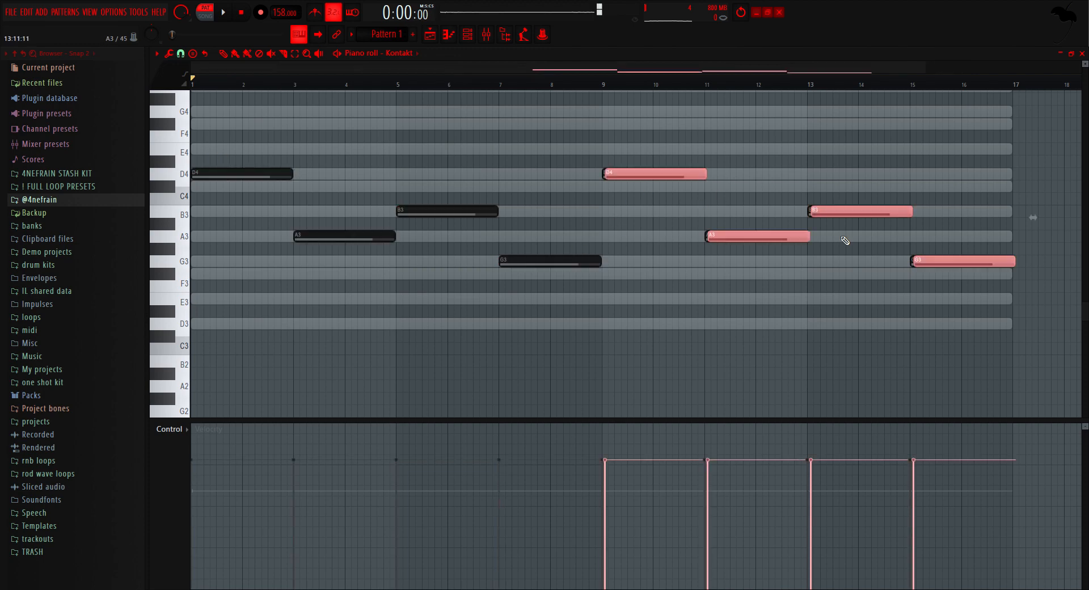
Step: Delete the low root notes from bar 9 onward
{"action": "left_click", "coordinate": [516, 232]}
{"action": "left_click_drag", "start_coordinate": [1052, 324], "coordinate": [644, 176]}
{"action": "key", "text": "Delete"}
Step: Copy the low root notes of the first eight bars one octave up to D5, A4, B4 and G4
{"action": "left_click_drag", "start_coordinate": [615, 277], "coordinate": [226, 173]}
{"action": "scroll", "coordinate": [238, 228], "scroll_direction": "up", "scroll_amount": 4}
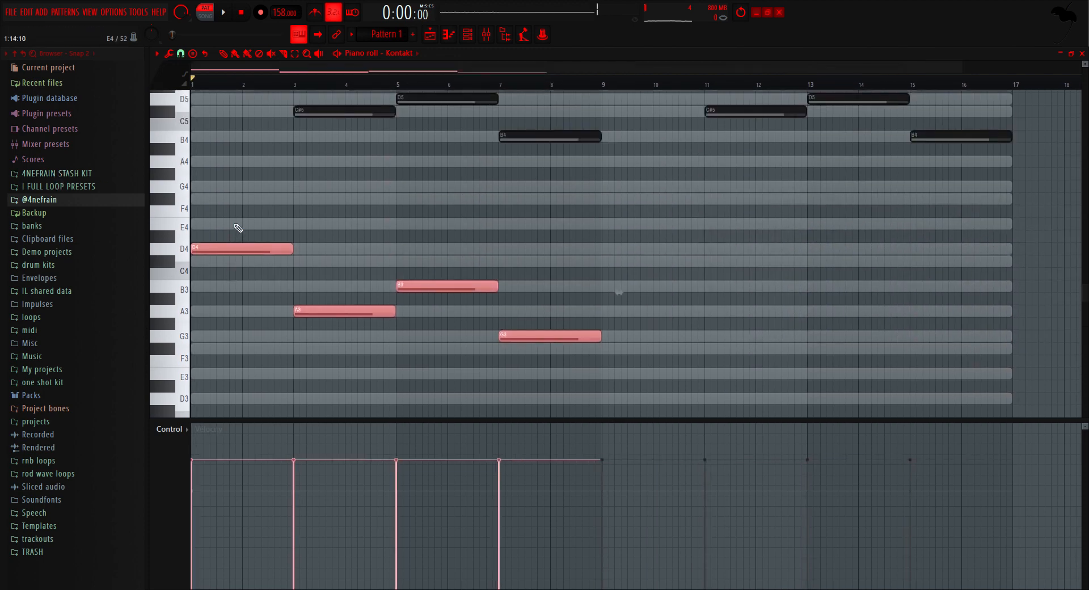
{"action": "key", "text": "ctrl+Up"}
{"action": "scroll", "coordinate": [238, 228], "scroll_direction": "up", "scroll_amount": 3}
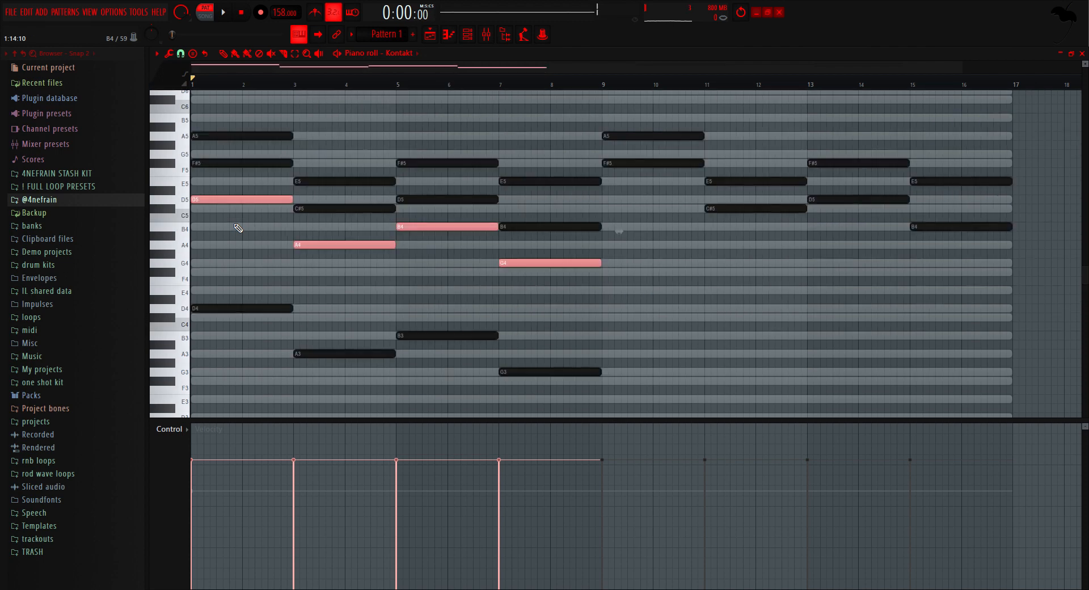
Step: Move the copied root notes to bars 9 to 16 and lower them one octave to D4, A3, B3 and G3
{"action": "left_click_drag", "start_coordinate": [253, 199], "coordinate": [663, 199]}
{"action": "key", "text": "ctrl+Down"}
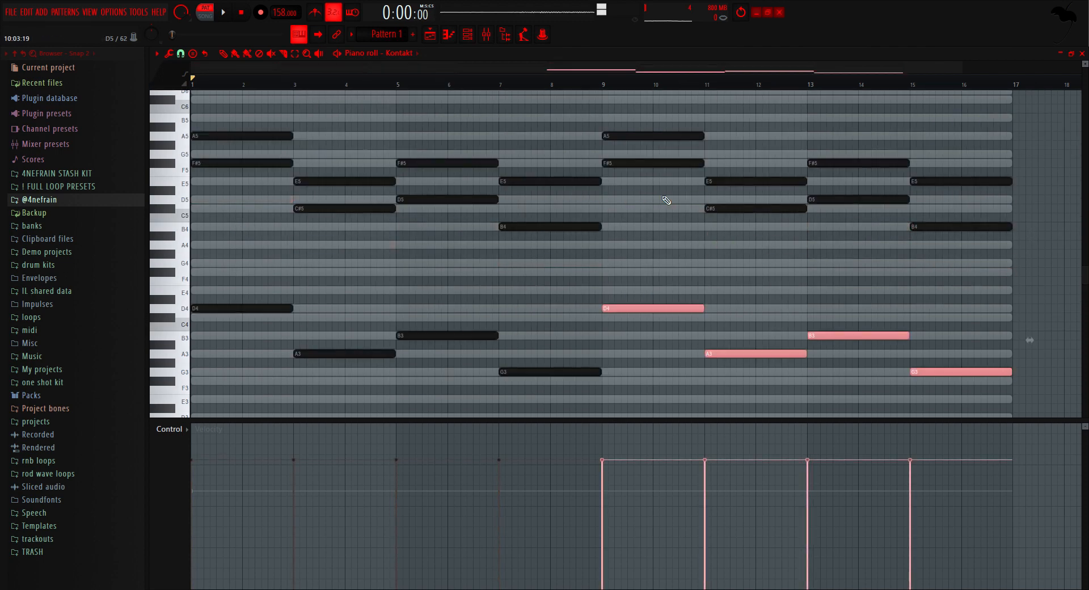
{"action": "right_click", "coordinate": [663, 197]}
{"action": "scroll", "coordinate": [214, 159], "scroll_direction": "up", "scroll_amount": 3}
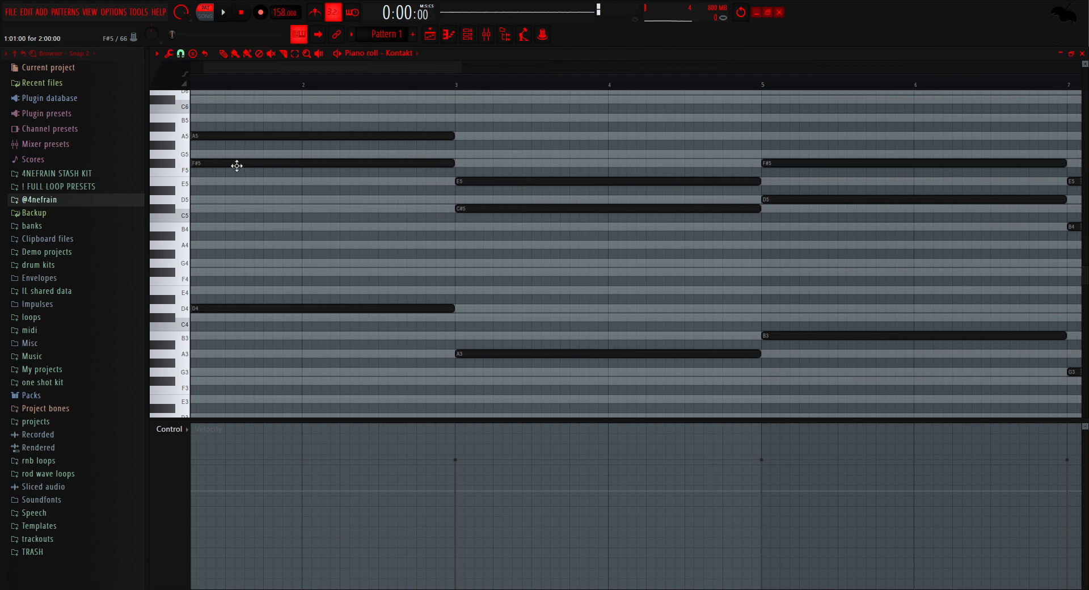
Step: Try the first chord without its F#5 and A5 notes
{"action": "right_click", "coordinate": [217, 164]}
{"action": "right_click", "coordinate": [215, 136]}
{"action": "scroll", "coordinate": [197, 181], "scroll_direction": "down", "scroll_amount": 3}
{"action": "scroll", "coordinate": [195, 179], "scroll_direction": "up", "scroll_amount": 3}
{"action": "left_click_drag", "start_coordinate": [193, 164], "coordinate": [230, 244]}
{"action": "right_click", "coordinate": [218, 250]}
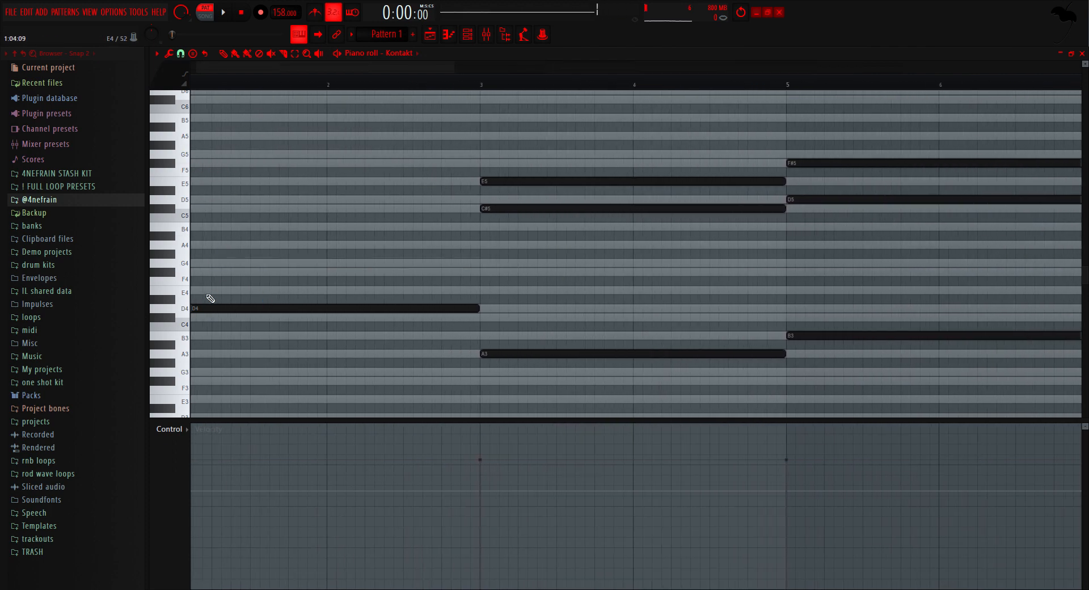
Step: Play the first chord with A5, F#5 and an added D5 over the D4 root, and delete the D5
{"action": "left_click_drag", "start_coordinate": [206, 200], "coordinate": [151, 140]}
{"action": "key", "text": "space"}
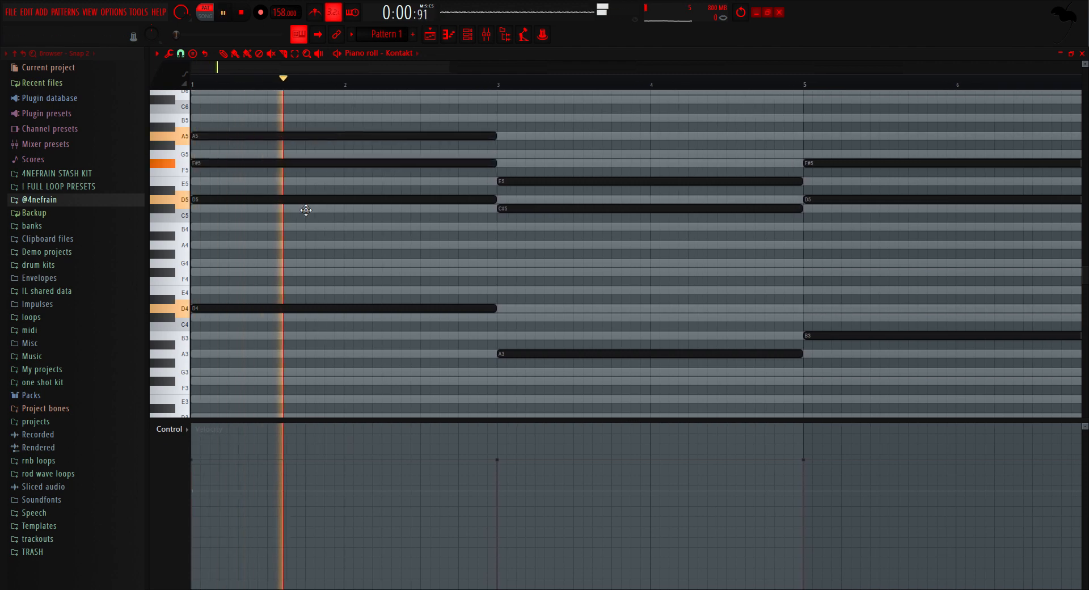
{"action": "key", "text": "ctrl+a"}
{"action": "scroll", "coordinate": [306, 206], "scroll_direction": "down", "scroll_amount": 3}
{"action": "left_click", "coordinate": [409, 248], "text": "ctrl"}
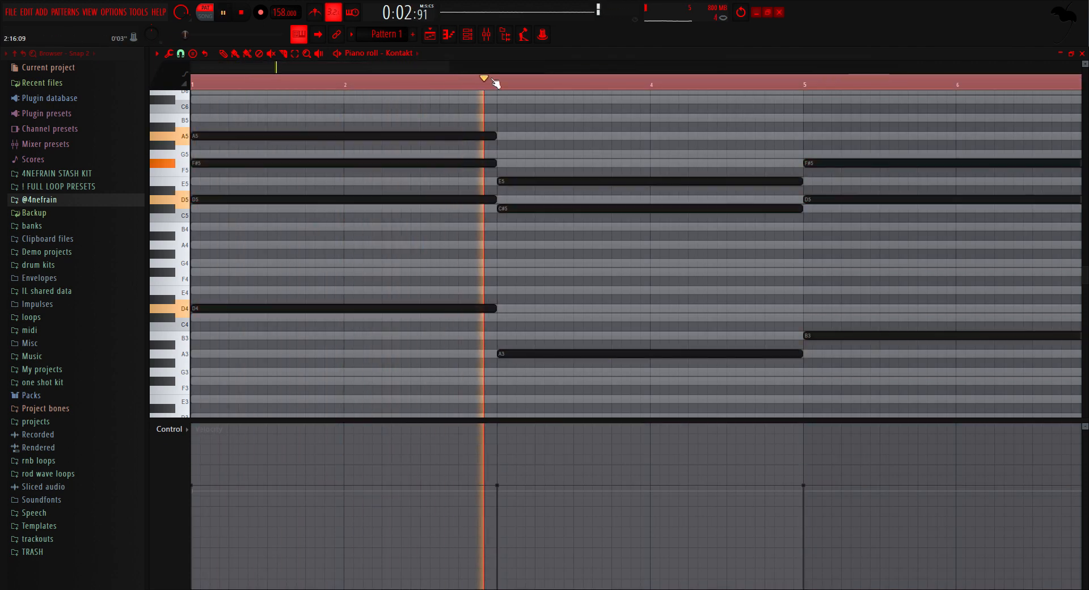
{"action": "left_click", "coordinate": [495, 83], "text": "ctrl"}
{"action": "key", "text": "space"}
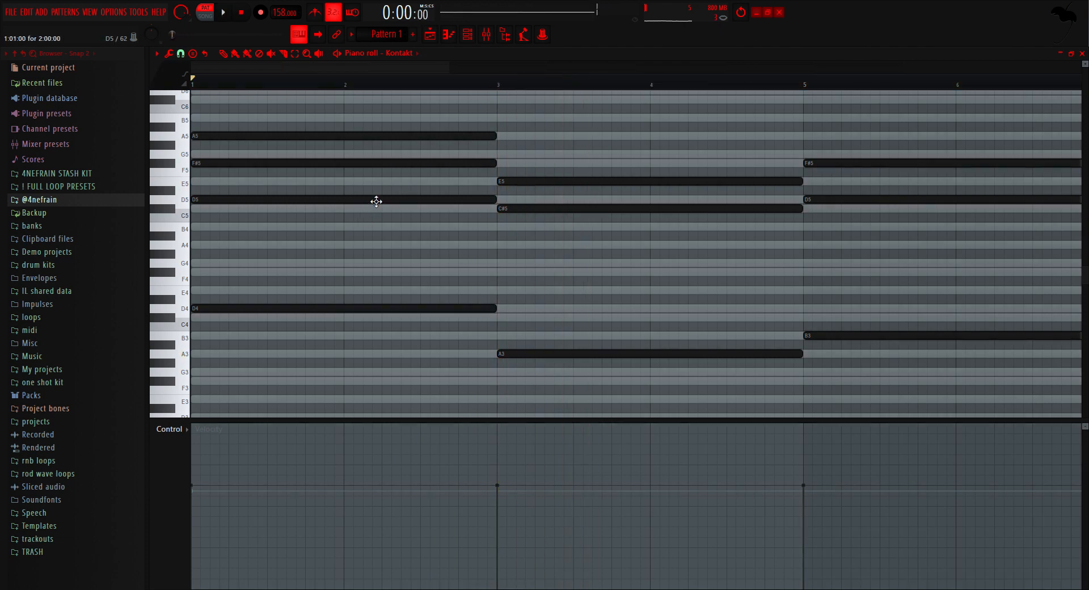
{"action": "right_click", "coordinate": [376, 201]}
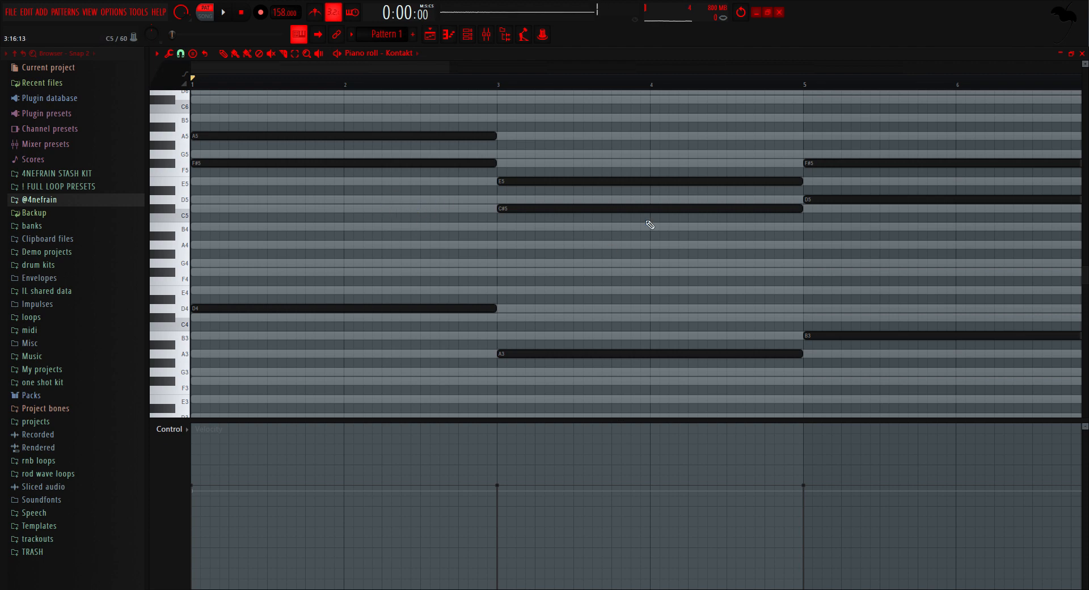
Step: Compare the first chord by playing it with a D5 note added and again with the D5 deleted
{"action": "scroll", "coordinate": [533, 313], "scroll_direction": "up", "scroll_amount": 3}
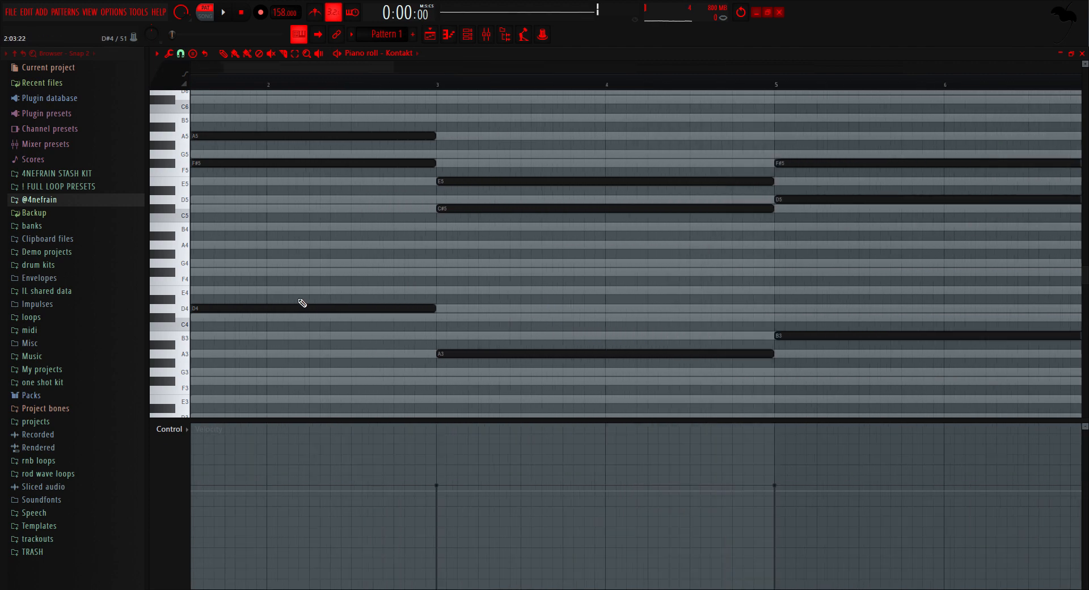
{"action": "left_click_drag", "start_coordinate": [362, 68], "coordinate": [230, 84]}
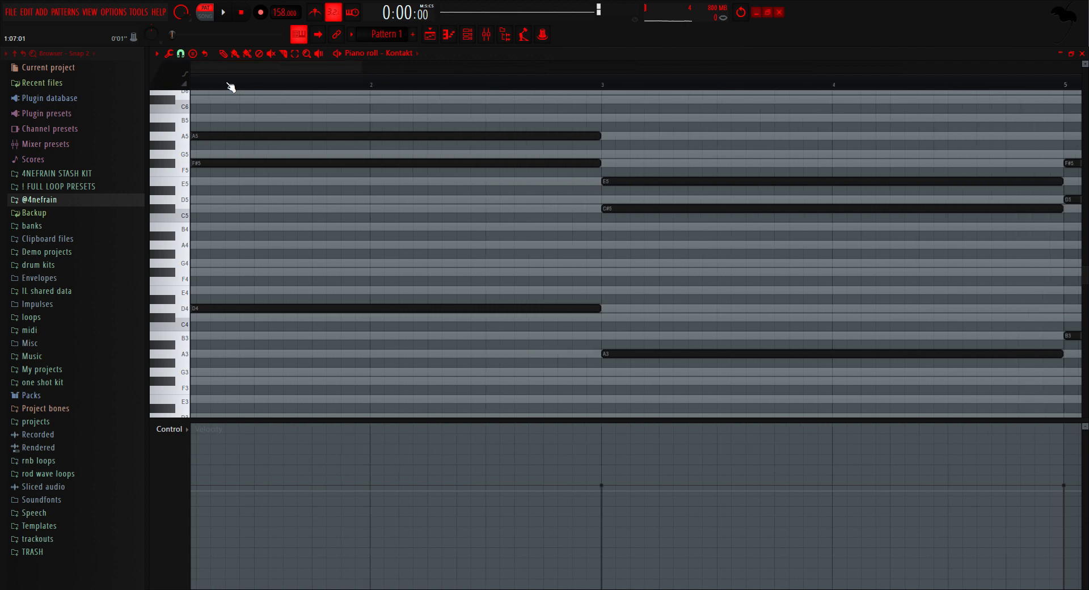
{"action": "left_click", "coordinate": [207, 201]}
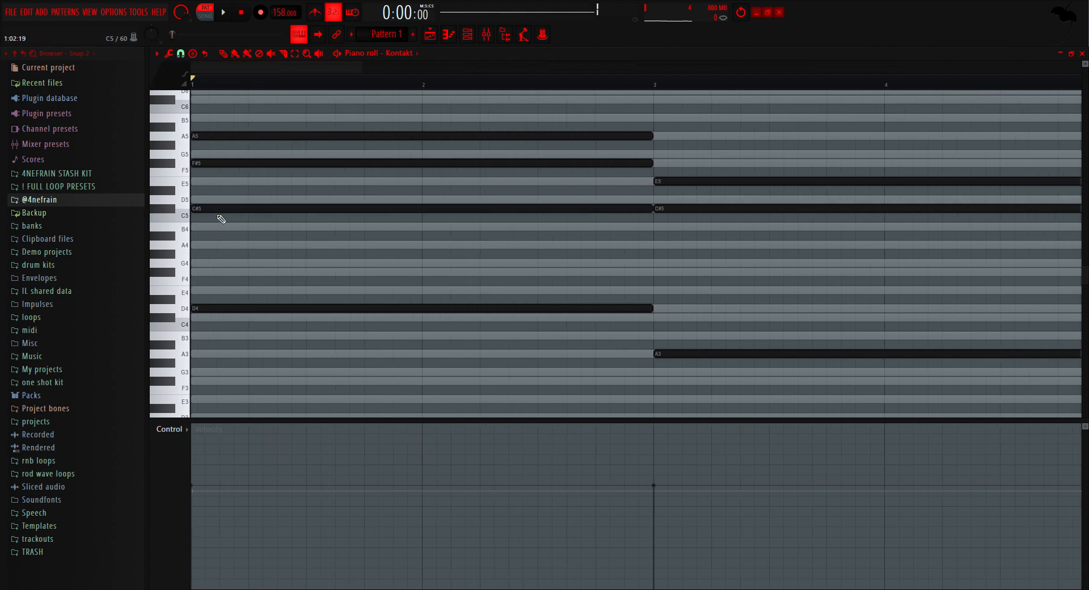
{"action": "left_click", "coordinate": [229, 15]}
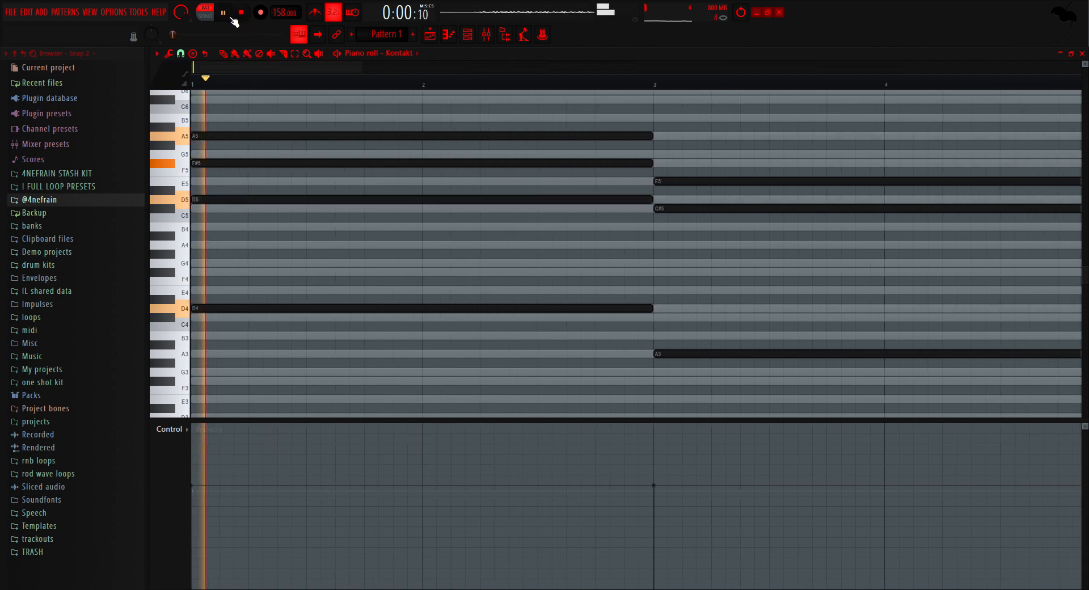
{"action": "left_click", "coordinate": [244, 19]}
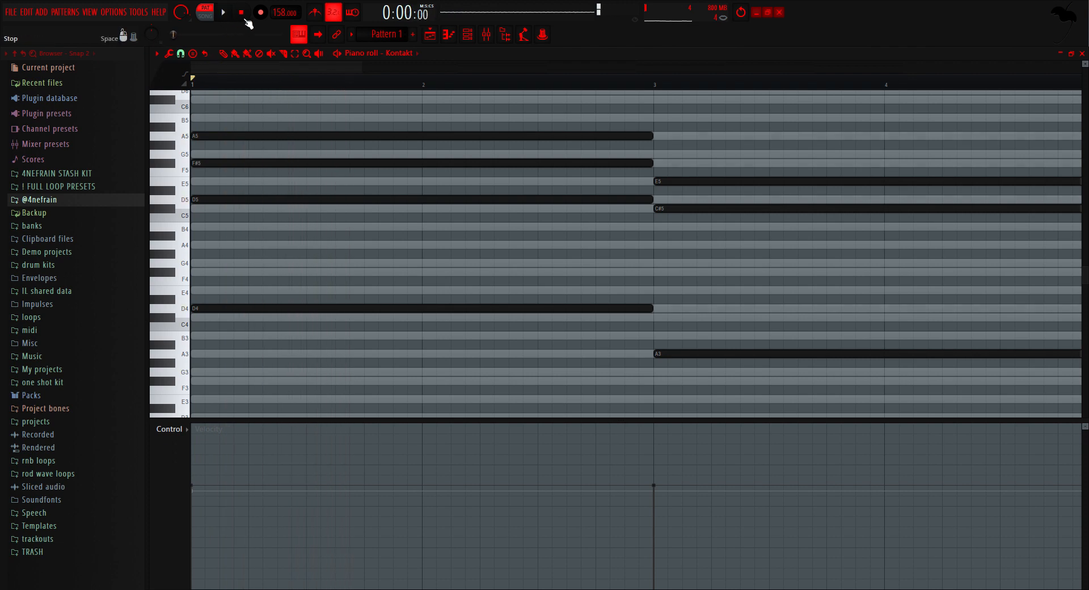
{"action": "right_click", "coordinate": [259, 197]}
{"action": "left_click", "coordinate": [224, 12]}
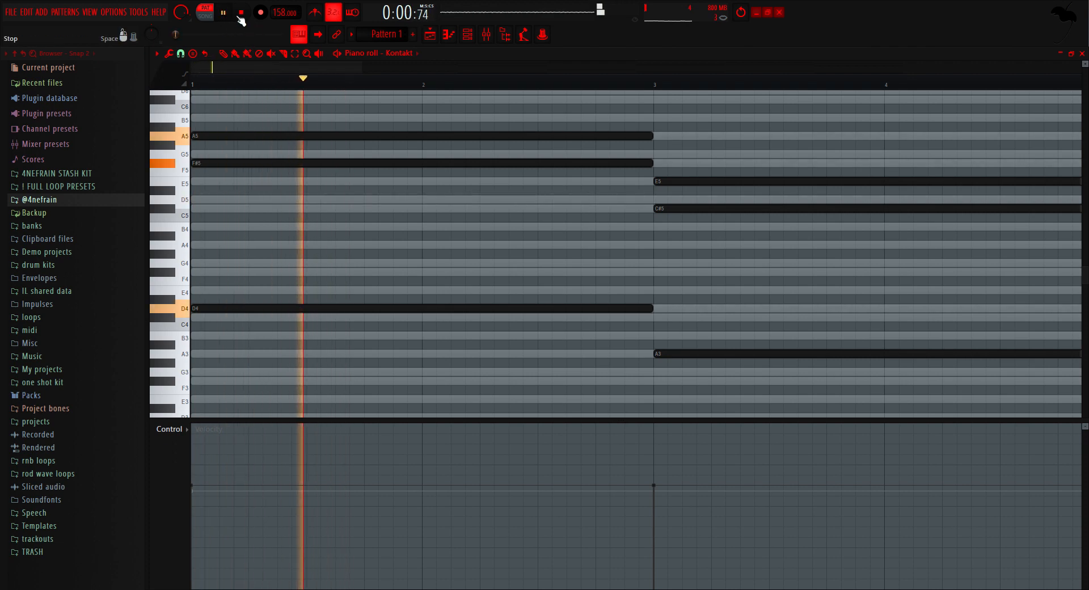
{"action": "left_click", "coordinate": [250, 18]}
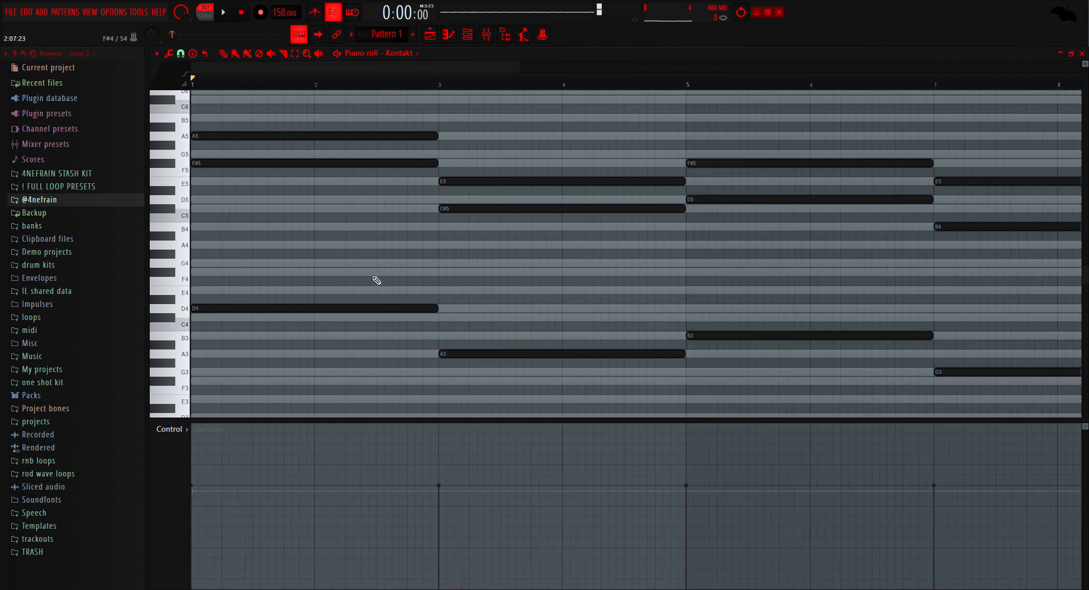
Step: Try the first chord without its F#5 note and play it
{"action": "scroll", "coordinate": [201, 168], "scroll_direction": "up", "scroll_amount": 3}
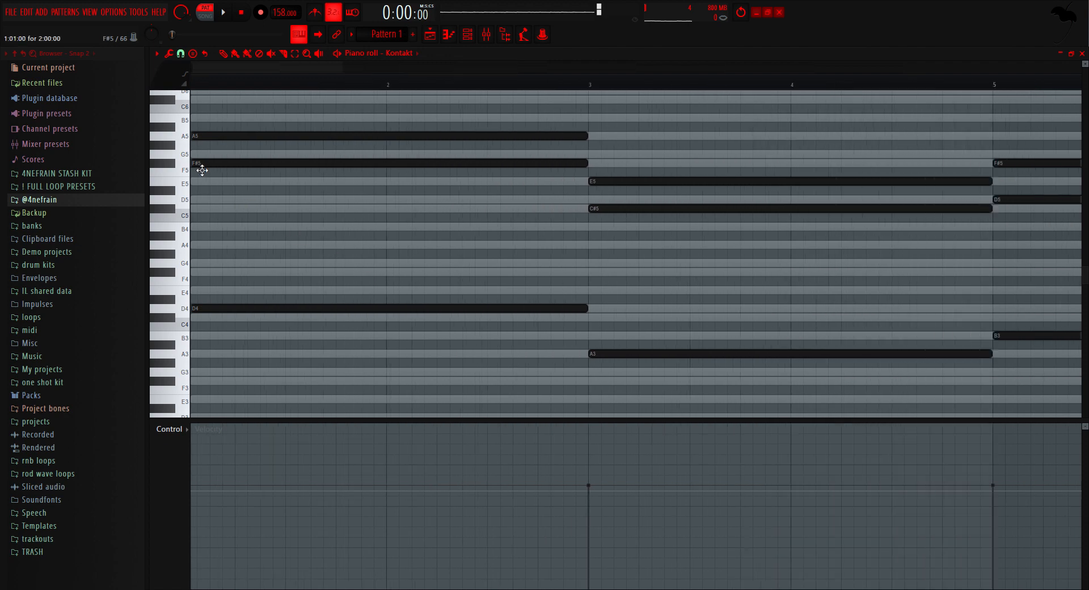
{"action": "right_click", "coordinate": [216, 163]}
{"action": "key", "text": "space"}
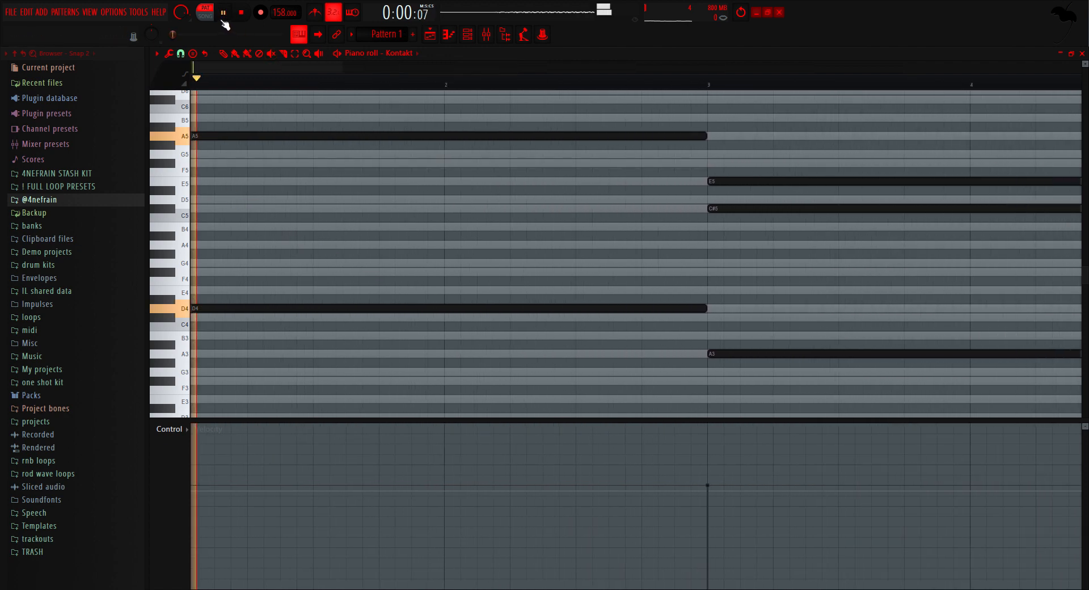
{"action": "left_click", "coordinate": [744, 13]}
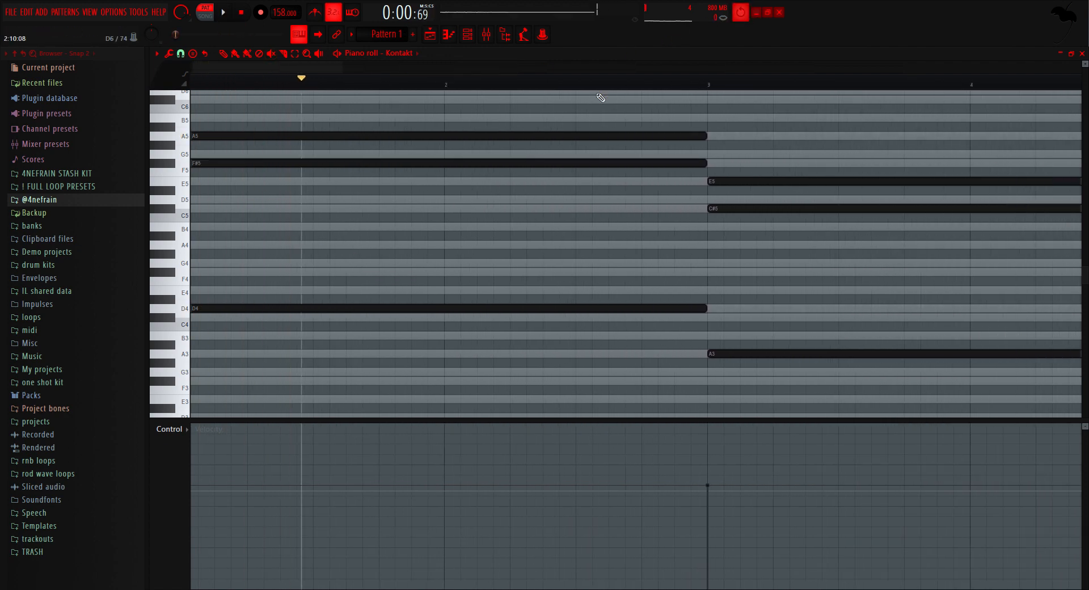
Step: Delete the A5 note from the first chord and play the chord
{"action": "right_click", "coordinate": [522, 137]}
{"action": "left_click", "coordinate": [224, 13]}
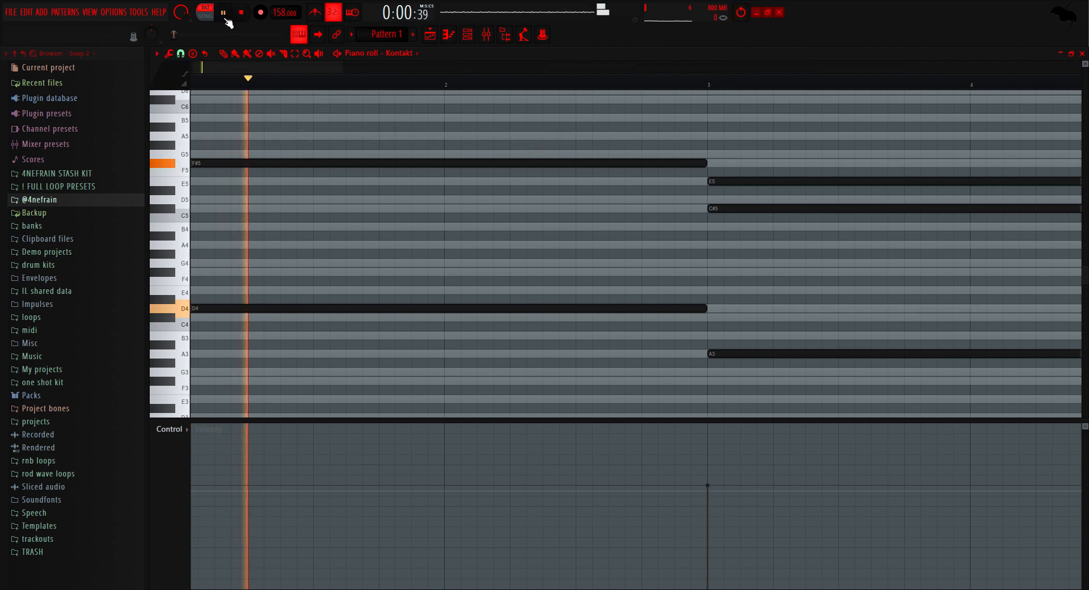
{"action": "left_click", "coordinate": [242, 12]}
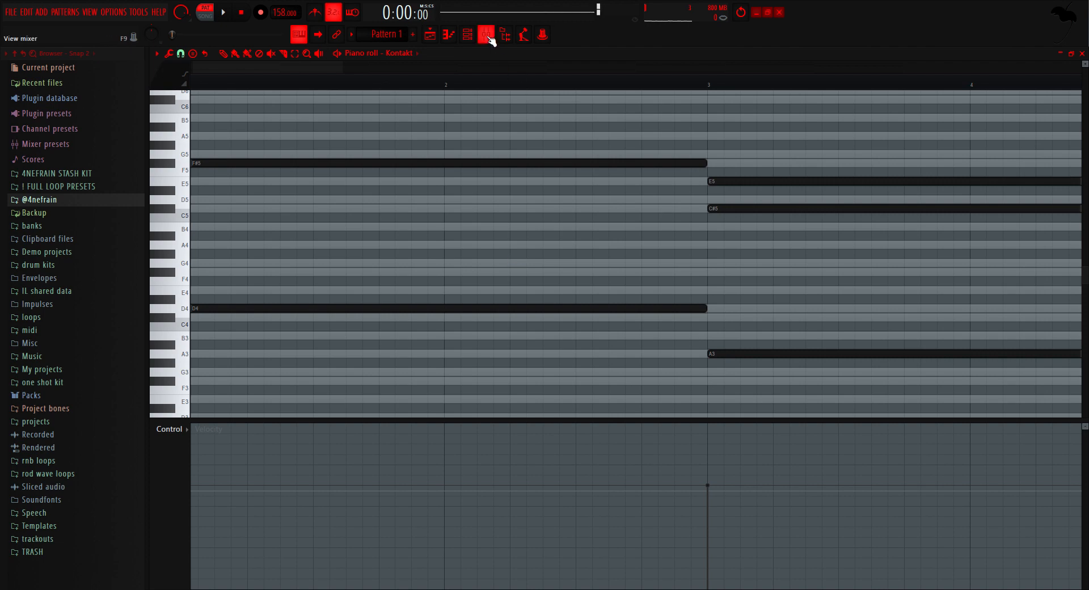
Step: Draw staggered A4, C#5 and D5 notes at steps 5, 8 and 9 of bar 1 and play them
{"action": "left_click", "coordinate": [251, 245]}
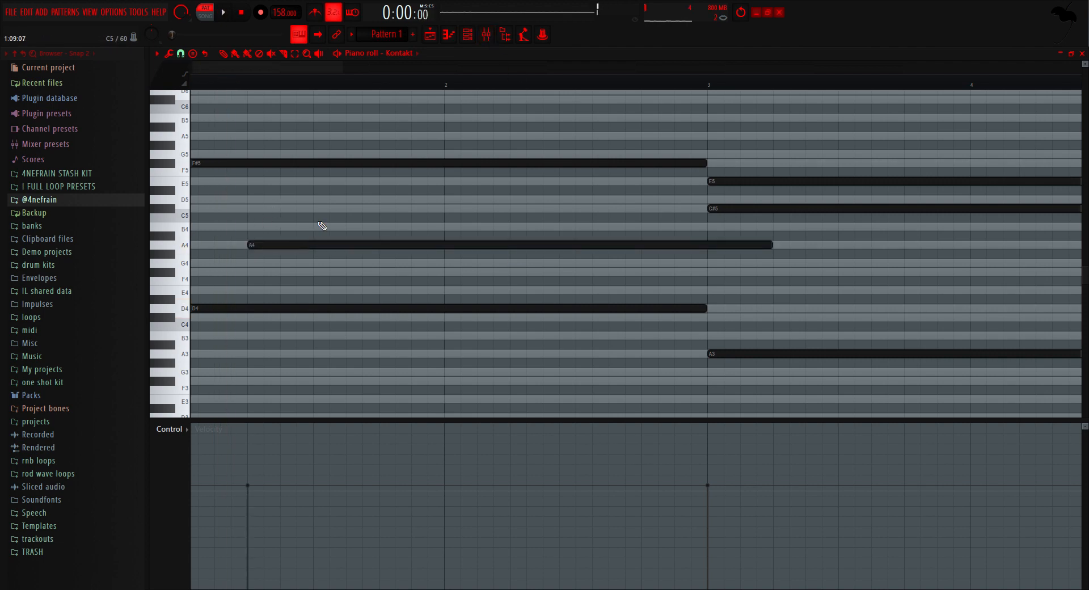
{"action": "left_click", "coordinate": [290, 208]}
{"action": "left_click", "coordinate": [316, 200]}
{"action": "key", "text": "space"}
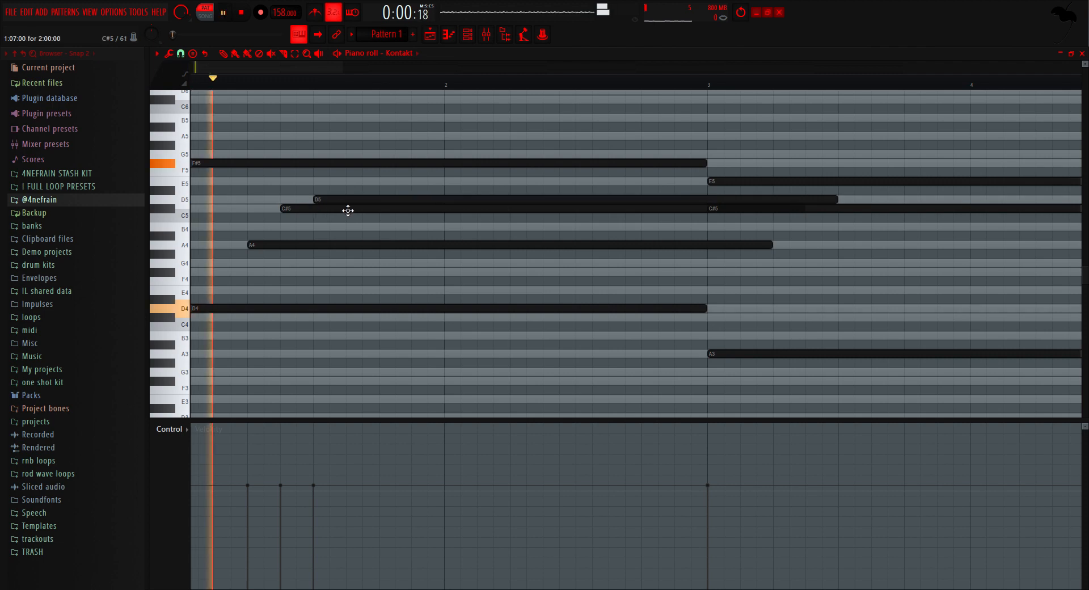
{"action": "mouse_move", "coordinate": [348, 211]}
{"action": "left_mouse_down"}
{"action": "mouse_move", "coordinate": [403, 205]}
{"action": "mouse_move", "coordinate": [358, 214]}
{"action": "mouse_move", "coordinate": [370, 212]}
{"action": "left_mouse_up"}
{"action": "key", "text": "space"}
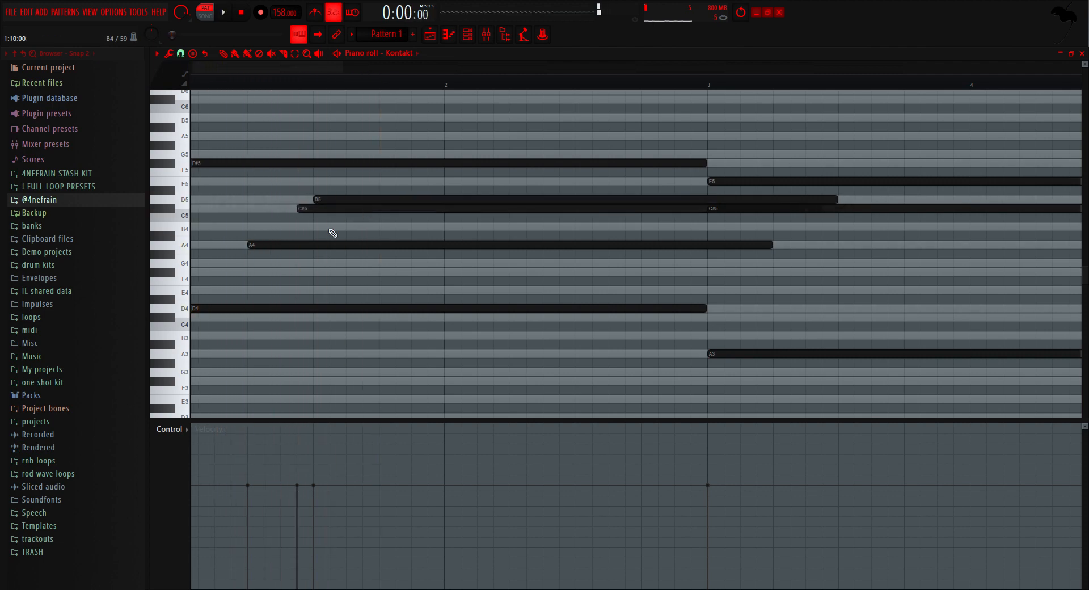
Step: Shift the A4, C#5 and D5 notes to steps 7, 9 and 11 of bar 1 and shorten them to end within the bar
{"action": "left_click_drag", "start_coordinate": [319, 248], "coordinate": [356, 247]}
{"action": "left_click_drag", "start_coordinate": [343, 208], "coordinate": [563, 252]}
{"action": "key", "text": "space"}
{"action": "key", "text": "space"}
{"action": "key", "text": "space"}
{"action": "left_click_drag", "start_coordinate": [804, 245], "coordinate": [351, 252]}
{"action": "key", "text": "space"}
{"action": "left_click", "coordinate": [401, 208]}
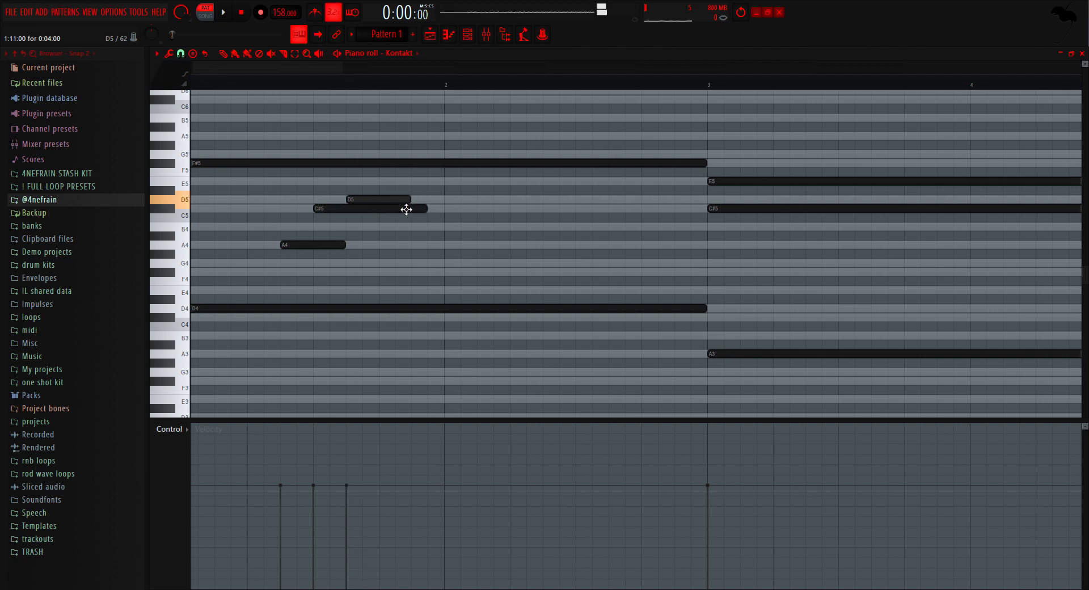
Step: Extend the A4, C#5 and D5 notes of bar 1 to the start of bar 2 and play them
{"action": "left_click_drag", "start_coordinate": [437, 204], "coordinate": [444, 204]}
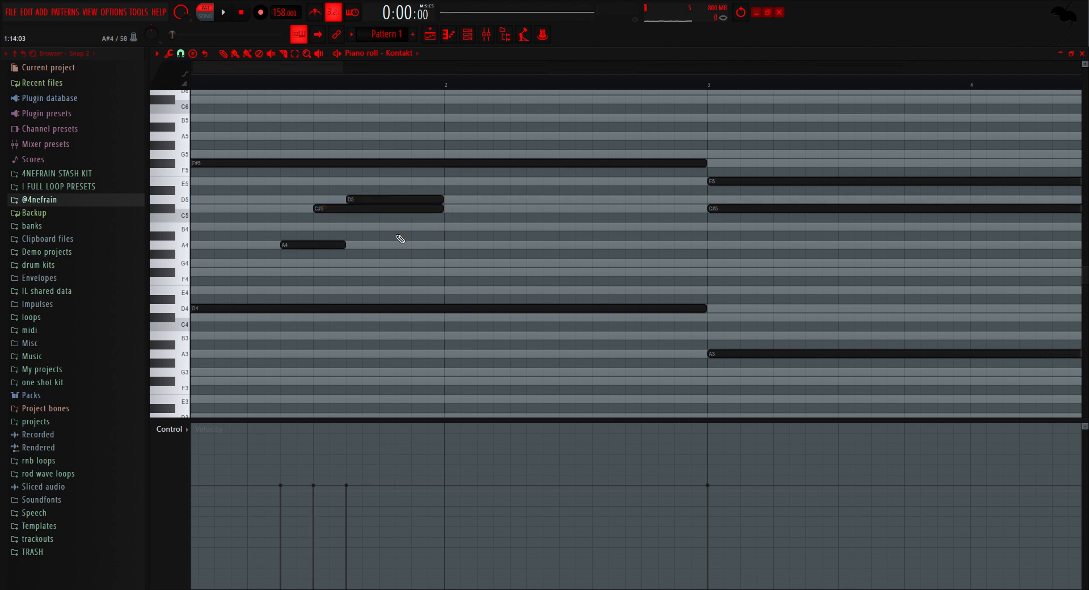
{"action": "left_click_drag", "start_coordinate": [368, 249], "coordinate": [451, 247]}
{"action": "key", "text": "space"}
Step: Shorten the first chord's F#5 to step 13 of bar 1 and add a second F#5 from there to bar 3
{"action": "key", "text": "space"}
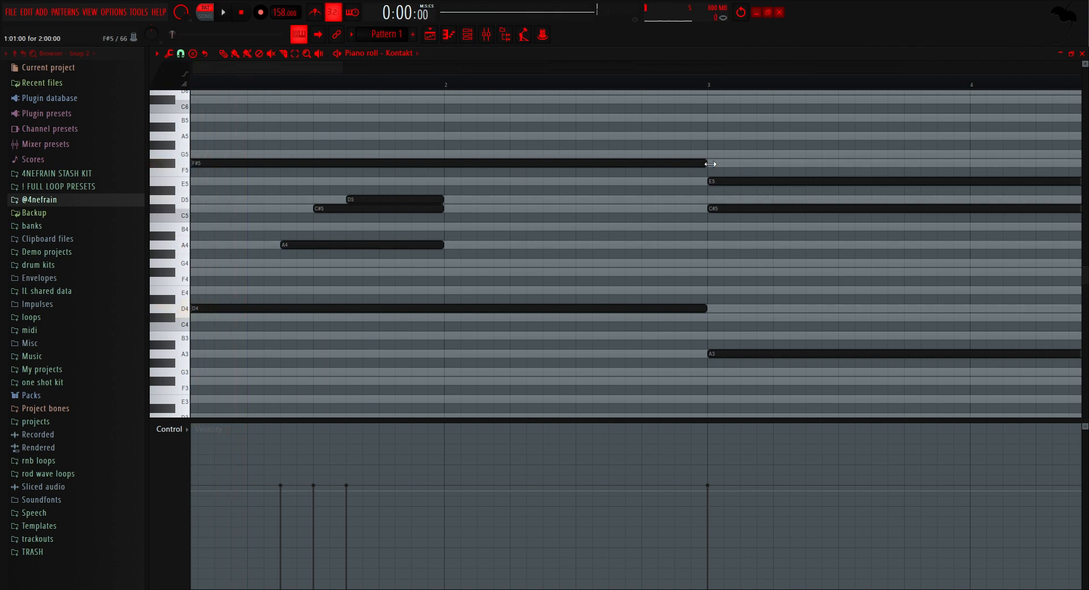
{"action": "left_click", "coordinate": [452, 164]}
{"action": "key", "text": "space"}
{"action": "left_click_drag", "start_coordinate": [712, 165], "coordinate": [383, 171]}
{"action": "key", "text": "space"}
{"action": "left_click", "coordinate": [385, 157]}
{"action": "right_click", "coordinate": [595, 164]}
Step: Add A4 at step 9 and B4 at step 13 of bar 2, trim F#4 to the B4's start, and play the phrase
{"action": "key", "text": "space"}
{"action": "key", "text": "space"}
{"action": "left_click", "coordinate": [600, 165]}
{"action": "left_click_drag", "start_coordinate": [575, 155], "coordinate": [707, 167]}
Step: Lengthen the A4, C#5 and D5 notes of bar 1 through bar 2 and add an F#4 at step 5 of bar 2
{"action": "left_click_drag", "start_coordinate": [267, 262], "coordinate": [462, 192], "text": "ctrl"}
{"action": "left_click_drag", "start_coordinate": [446, 249], "coordinate": [709, 251]}
{"action": "left_click_drag", "start_coordinate": [515, 264], "coordinate": [516, 273]}
{"action": "left_click_drag", "start_coordinate": [707, 248], "coordinate": [579, 249]}
{"action": "left_click", "coordinate": [581, 246]}
{"action": "left_click", "coordinate": [647, 228]}
{"action": "left_click_drag", "start_coordinate": [754, 290], "coordinate": [822, 226], "text": "ctrl"}
{"action": "left_click_drag", "start_coordinate": [842, 275], "coordinate": [582, 276]}
{"action": "left_click_drag", "start_coordinate": [574, 273], "coordinate": [634, 272]}
Step: Shorten the held D5, add another D5 at step 13 of bar 2 ending at bar 3, and play the phrase
{"action": "key", "text": "space"}
Step: Replace the second chord's long E5 with an F#5 starting at step 7 of bar 3
{"action": "key", "text": "space"}
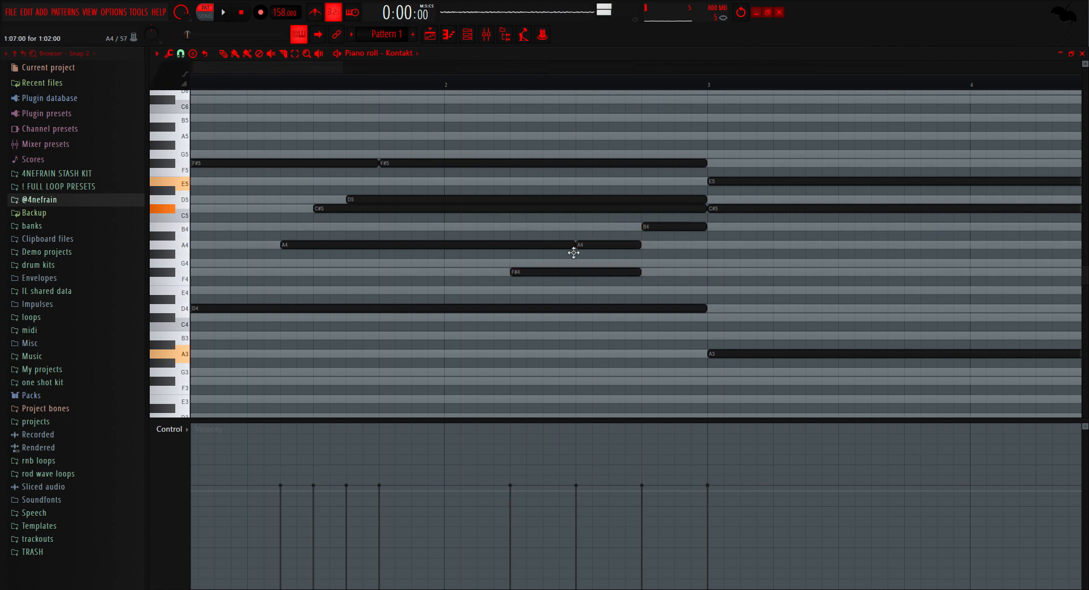
Step: Rework the bar 2 run so the second A4 starts at step 5 and B4 at step 9, replacing the F#4
{"action": "left_click_drag", "start_coordinate": [573, 250], "coordinate": [513, 250]}
{"action": "left_click_drag", "start_coordinate": [544, 273], "coordinate": [544, 246]}
{"action": "left_click_drag", "start_coordinate": [607, 246], "coordinate": [591, 228]}
{"action": "right_click", "coordinate": [672, 227]}
{"action": "left_click_drag", "start_coordinate": [709, 213], "coordinate": [645, 212]}
{"action": "left_click_drag", "start_coordinate": [704, 200], "coordinate": [707, 246]}
{"action": "left_click", "coordinate": [649, 201]}
{"action": "left_click_drag", "start_coordinate": [641, 210], "coordinate": [710, 216]}
Step: Shorten the second chord's C#5 to half a bar and add another C#5 at step 9 of bar 3
{"action": "key", "text": "space"}
Step: Trim the F#5 in bar 3, add another F#5 at step 9 and an E5 at step 13, and play them
{"action": "key", "text": "space"}
{"action": "scroll", "coordinate": [710, 216], "scroll_direction": "down", "scroll_amount": 3}
{"action": "scroll", "coordinate": [710, 216], "scroll_direction": "up", "scroll_amount": 2}
{"action": "right_click", "coordinate": [499, 183]}
{"action": "left_click_drag", "start_coordinate": [451, 181], "coordinate": [452, 166]}
{"action": "key", "text": "space"}
{"action": "left_click_drag", "start_coordinate": [794, 164], "coordinate": [828, 164]}
{"action": "left_click_drag", "start_coordinate": [857, 210], "coordinate": [502, 210]}
{"action": "left_click", "coordinate": [511, 209]}
{"action": "key", "text": "space"}
{"action": "left_click_drag", "start_coordinate": [827, 164], "coordinate": [620, 164]}
{"action": "left_click", "coordinate": [514, 162]}
{"action": "left_click_drag", "start_coordinate": [570, 190], "coordinate": [570, 182]}
{"action": "key", "text": "space"}
{"action": "scroll", "coordinate": [686, 182], "scroll_direction": "down", "scroll_amount": 3}
{"action": "key", "text": "space"}
{"action": "scroll", "coordinate": [535, 272], "scroll_direction": "up", "scroll_amount": 3}
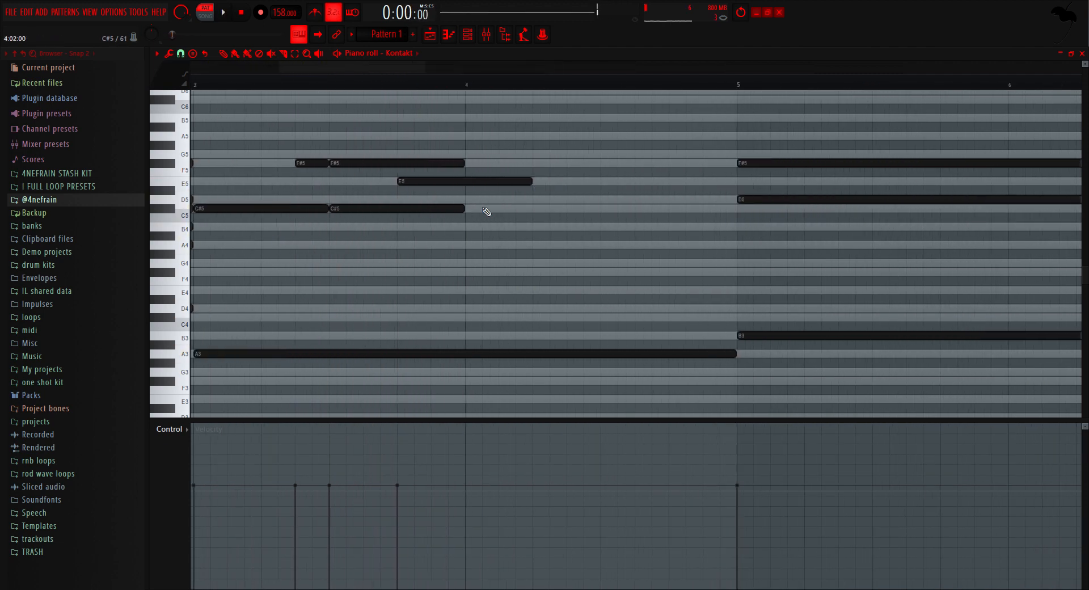
Step: Draw a C#5 at the start of bar 4 and a D5 at step 5, lengthening both toward bar 5
{"action": "left_click_drag", "start_coordinate": [461, 210], "coordinate": [513, 210]}
{"action": "left_click_drag", "start_coordinate": [474, 228], "coordinate": [474, 210]}
{"action": "left_click_drag", "start_coordinate": [513, 209], "coordinate": [514, 209]}
{"action": "left_click_drag", "start_coordinate": [505, 199], "coordinate": [537, 200]}
Step: Move the C#5 and D5 notes in bar 4 to steps 5 and 7
{"action": "key", "text": "space"}
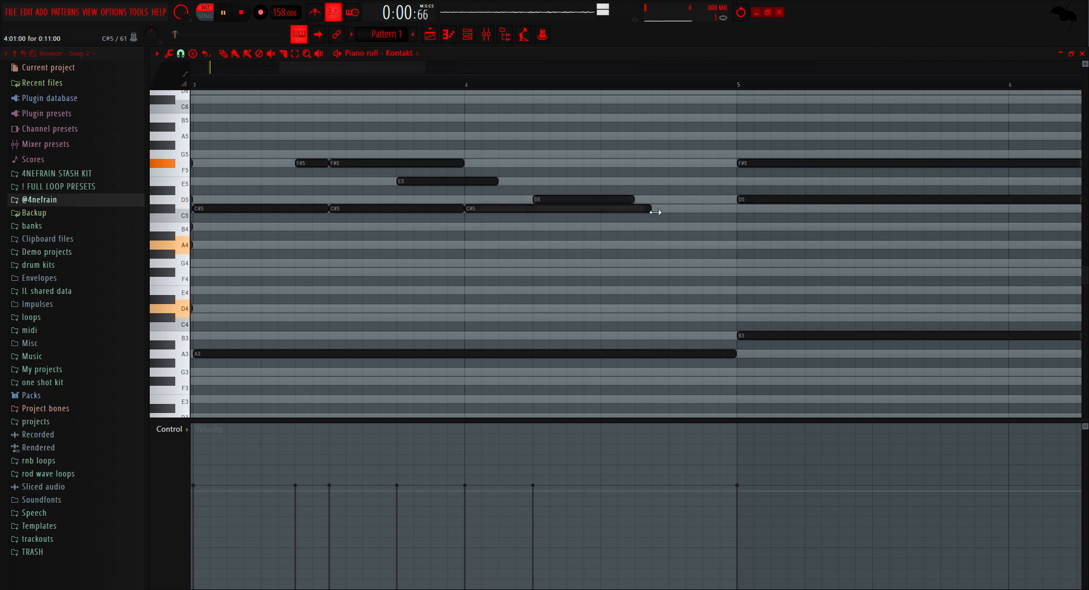
{"action": "left_click_drag", "start_coordinate": [649, 209], "coordinate": [667, 209]}
{"action": "left_click_drag", "start_coordinate": [633, 201], "coordinate": [666, 200]}
{"action": "scroll", "coordinate": [596, 298], "scroll_direction": "down", "scroll_amount": 3}
{"action": "scroll", "coordinate": [573, 218], "scroll_direction": "up", "scroll_amount": 1}
Step: Add E5, F#5 and G5 at steps 9, 11 and 13 of bar 4 and make the ascending run's notes end at bar 5
{"action": "key", "text": "space"}
{"action": "key", "text": "space"}
{"action": "mouse_move", "coordinate": [541, 210]}
{"action": "left_mouse_down"}
{"action": "mouse_move", "coordinate": [577, 212]}
{"action": "mouse_move", "coordinate": [571, 199]}
{"action": "left_mouse_up"}
{"action": "scroll", "coordinate": [573, 213], "scroll_direction": "up", "scroll_amount": 2}
{"action": "left_click", "coordinate": [588, 181]}
{"action": "left_click", "coordinate": [616, 164]}
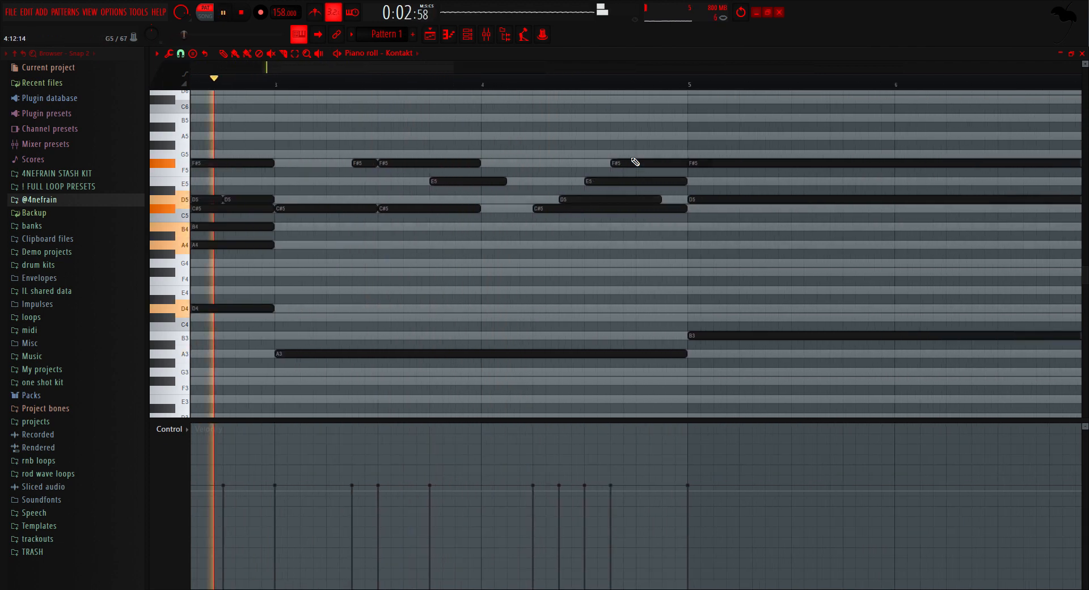
{"action": "left_click", "coordinate": [640, 154]}
{"action": "left_click_drag", "start_coordinate": [711, 164], "coordinate": [686, 164]}
{"action": "left_click_drag", "start_coordinate": [738, 154], "coordinate": [687, 154]}
Step: Extend bar 3's last C#5, F#5 and E5 notes further into bar 4 and play the progression
{"action": "key", "text": "space"}
{"action": "left_click_drag", "start_coordinate": [661, 200], "coordinate": [687, 199]}
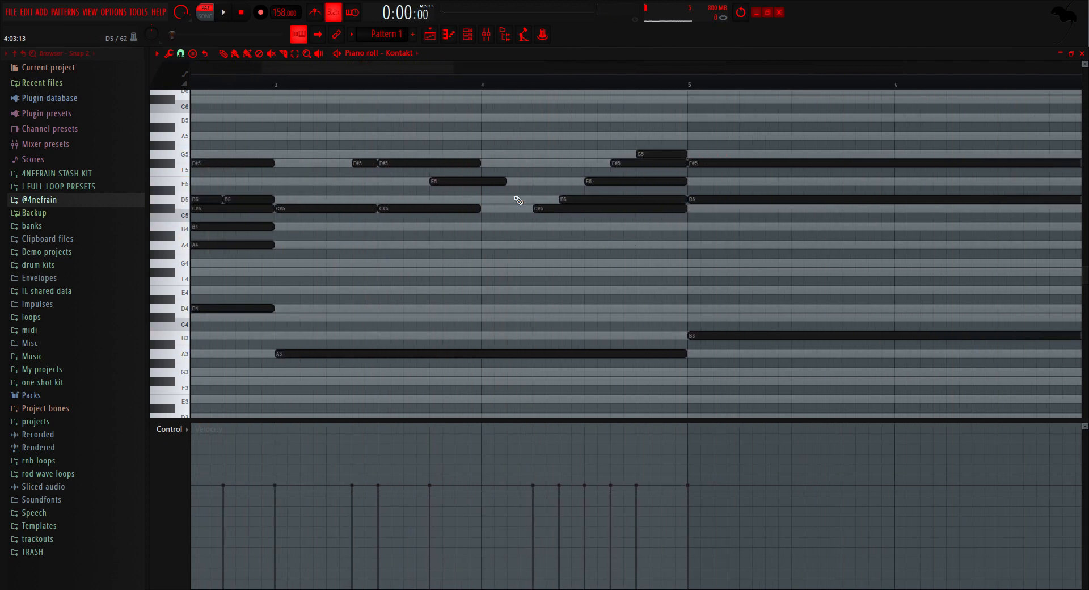
{"action": "left_click_drag", "start_coordinate": [530, 208], "coordinate": [519, 208]}
{"action": "scroll", "coordinate": [504, 210], "scroll_direction": "down", "scroll_amount": 3}
Step: Trim the held D5 and A4 notes slightly to leave gaps before their repeats in bar 2, and play them
{"action": "key", "text": "space"}
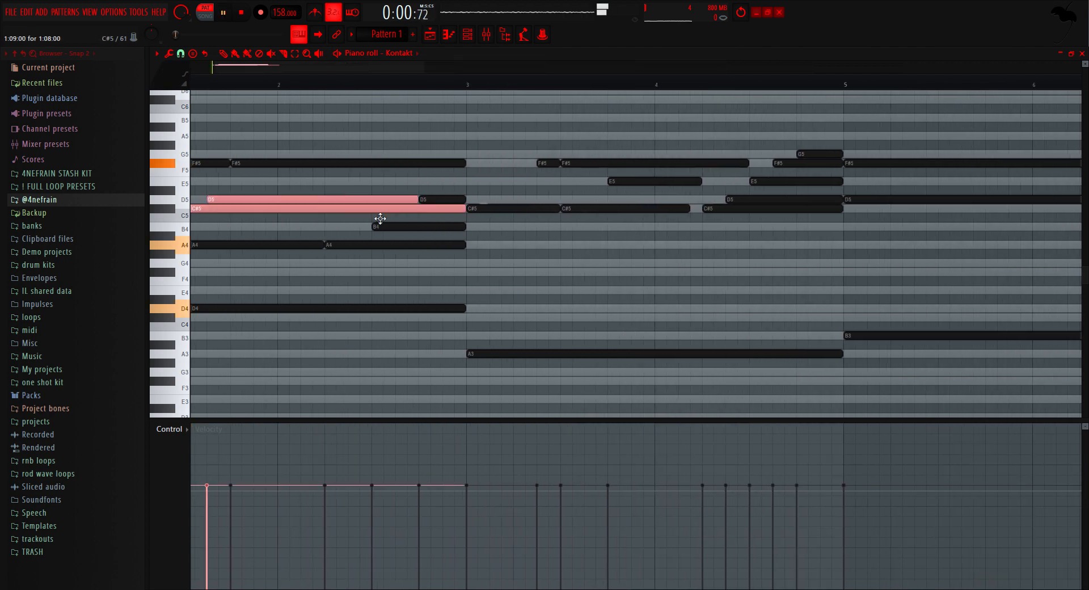
{"action": "left_click_drag", "start_coordinate": [417, 200], "coordinate": [405, 200]}
{"action": "left_click_drag", "start_coordinate": [325, 245], "coordinate": [313, 245]}
{"action": "scroll", "coordinate": [363, 249], "scroll_direction": "down", "scroll_amount": 4}
{"action": "scroll", "coordinate": [585, 250], "scroll_direction": "up", "scroll_amount": 4}
{"action": "key", "text": "space"}
Step: Split the third chord's F#5 and D5 into six-step notes at steps 1 and 7 of bar 5, and add F#5 with B4 at step 13
{"action": "left_click_drag", "start_coordinate": [548, 204], "coordinate": [572, 160]}
{"action": "left_click_drag", "start_coordinate": [842, 201], "coordinate": [542, 201]}
{"action": "left_click", "coordinate": [547, 163]}
{"action": "left_click", "coordinate": [547, 201]}
{"action": "left_click", "coordinate": [615, 209]}
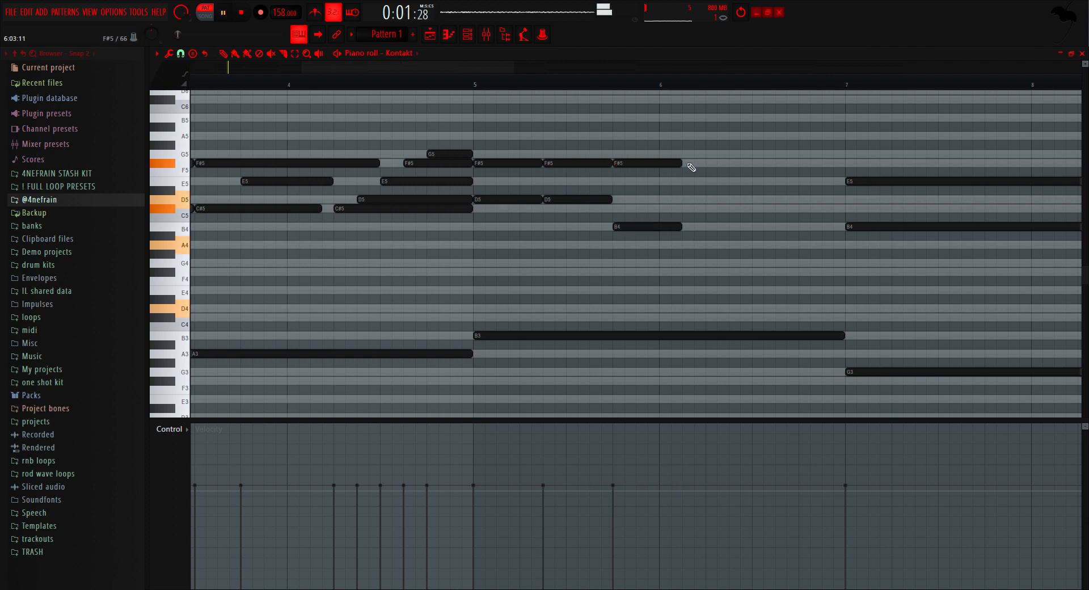
{"action": "scroll", "coordinate": [850, 177], "scroll_direction": "down", "scroll_amount": 3}
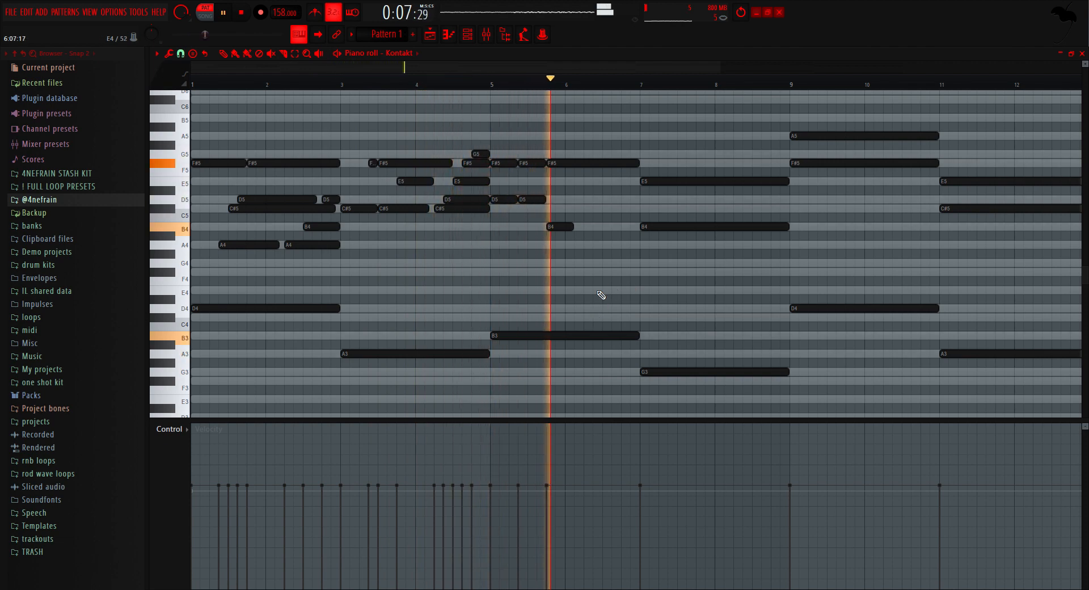
Step: Add an A4 at step 13 of bar 6 ending at bar 7, and extend the preceding B4 up to it
{"action": "scroll", "coordinate": [590, 238], "scroll_direction": "up", "scroll_amount": 3}
{"action": "left_click", "coordinate": [683, 254]}
{"action": "key", "text": "space"}
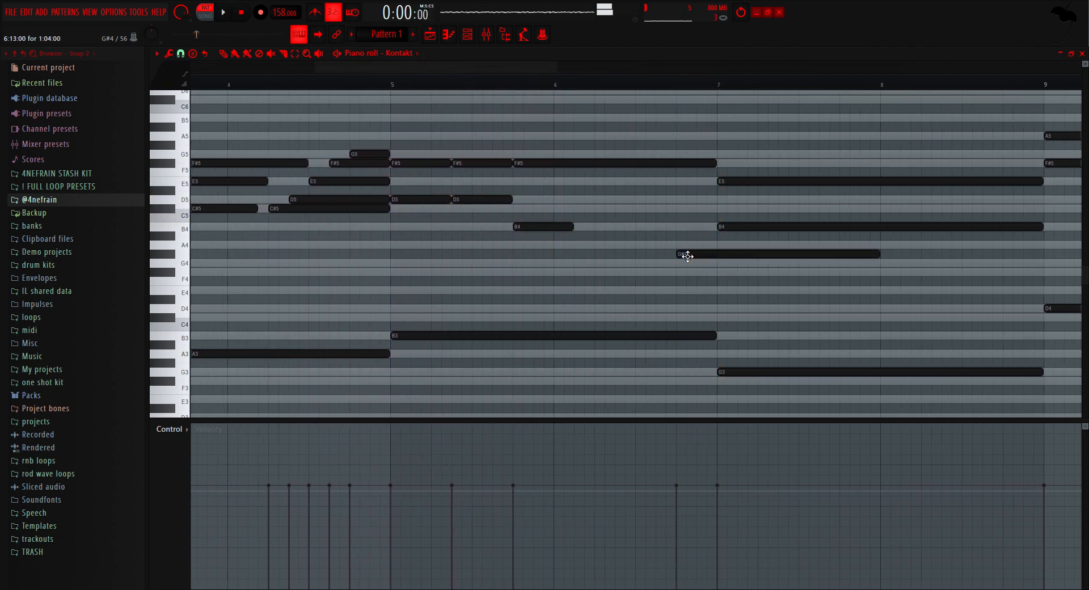
{"action": "left_click_drag", "start_coordinate": [689, 244], "coordinate": [709, 244]}
{"action": "key", "text": "space"}
{"action": "left_click_drag", "start_coordinate": [572, 227], "coordinate": [690, 228]}
Step: Move the fourth chord's B4 to step 9 of bar 7 and play the progression
{"action": "scroll", "coordinate": [666, 238], "scroll_direction": "down", "scroll_amount": 3}
{"action": "scroll", "coordinate": [655, 245], "scroll_direction": "up", "scroll_amount": 3}
{"action": "key", "text": "space"}
{"action": "key", "text": "space"}
{"action": "left_click", "coordinate": [569, 84]}
{"action": "key", "text": "space"}
Step: Rework the fourth chord's B4 into D5 at step 7 and C#5 at step 13 of bar 7, repeating D5 at step 13 of bar 8
{"action": "key", "text": "space"}
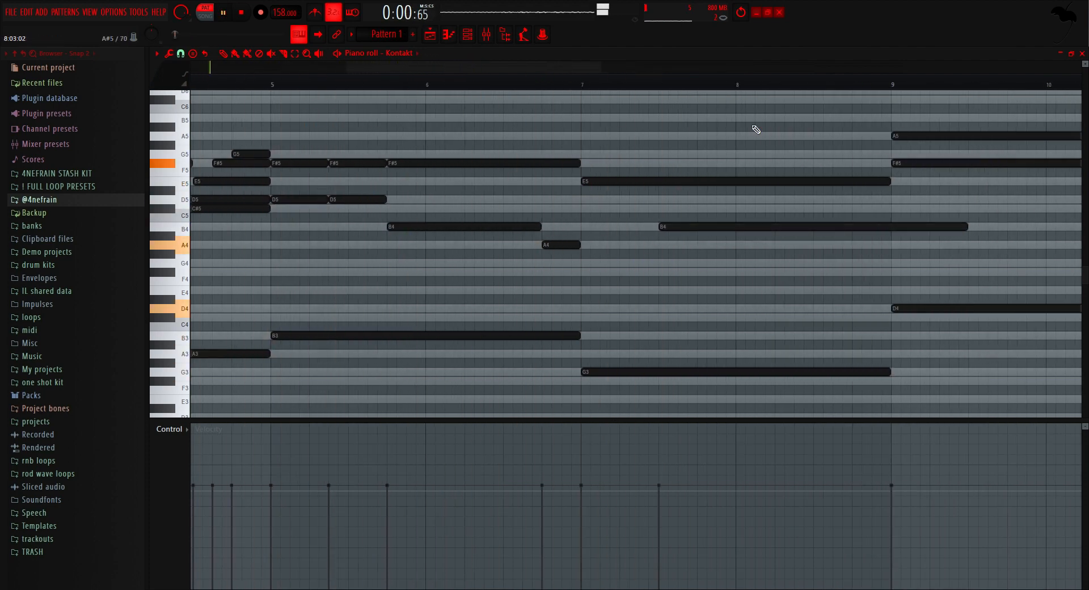
{"action": "left_click", "coordinate": [578, 84]}
{"action": "left_click_drag", "start_coordinate": [966, 228], "coordinate": [838, 198]}
{"action": "key", "text": "space"}
{"action": "key", "text": "space"}
{"action": "left_click", "coordinate": [575, 84]}
{"action": "left_click", "coordinate": [703, 209]}
{"action": "left_click_drag", "start_coordinate": [928, 209], "coordinate": [850, 200]}
{"action": "left_click", "coordinate": [583, 84]}
{"action": "left_click", "coordinate": [857, 200]}
Step: Delete the leftover notes from bar 9 on, and duplicate the eight-bar progression into bars 9 to 16
{"action": "left_click_drag", "start_coordinate": [1060, 200], "coordinate": [886, 200]}
{"action": "scroll", "coordinate": [645, 146], "scroll_direction": "down", "scroll_amount": 5}
{"action": "key", "text": "Delete"}
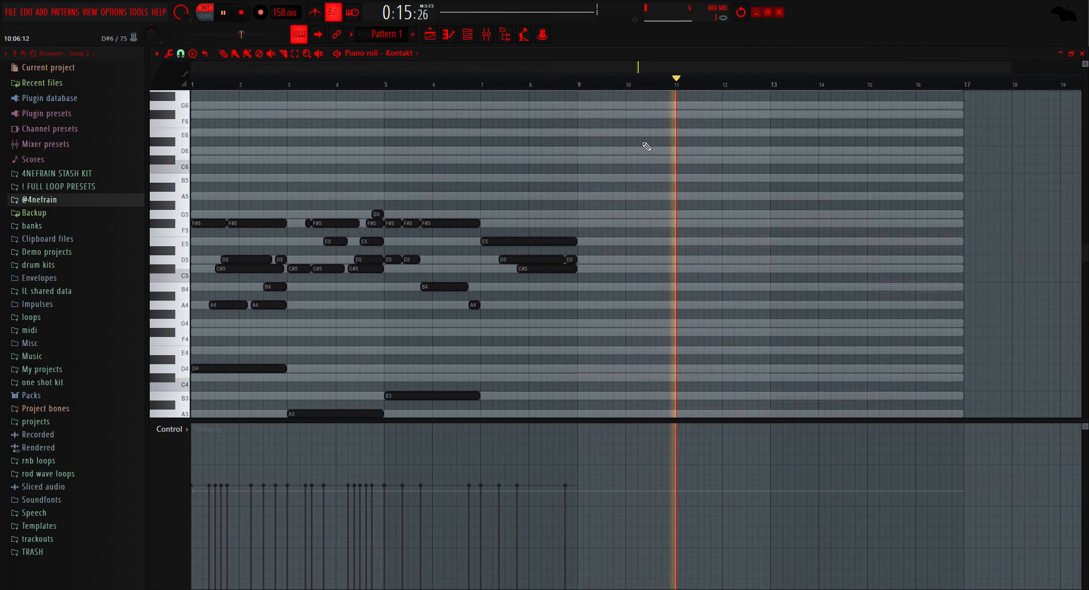
{"action": "key", "text": "ctrl+b"}
{"action": "key", "text": "ctrl+d"}
Step: Randomize the note velocities and apply a strum to the whole progression
{"action": "key", "text": "alt+r"}
{"action": "left_click", "coordinate": [563, 346]}
{"action": "key", "text": "ctrl+a"}
{"action": "key", "text": "alt+s"}
{"action": "left_click", "coordinate": [543, 294]}
{"action": "key", "text": "ctrl+d"}
{"action": "left_click", "coordinate": [575, 84]}
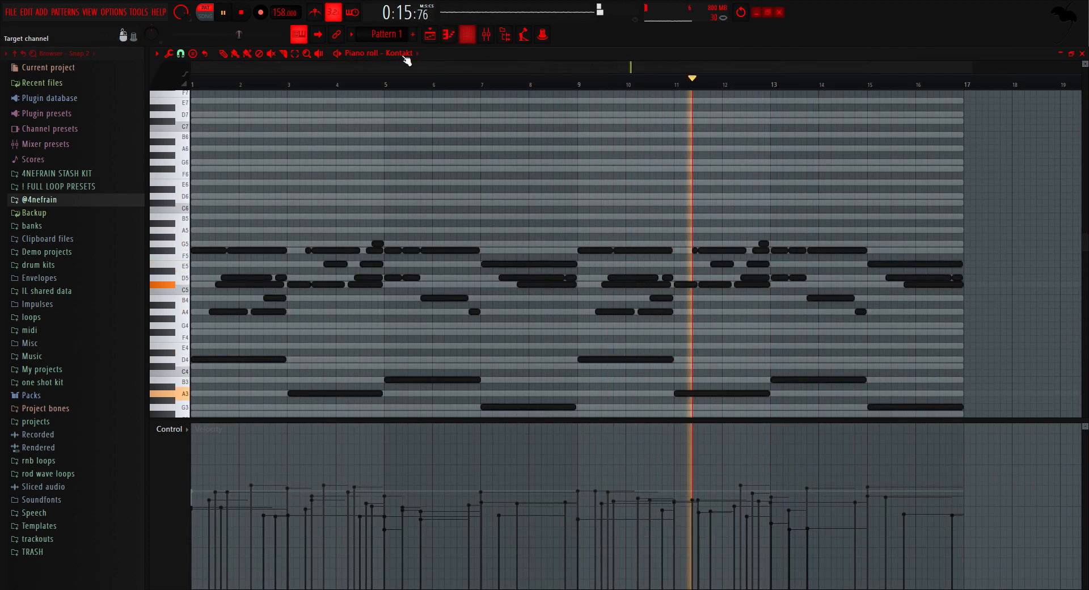
Step: Bring up the channel rack and reopen the Kontakt channel's piano roll
{"action": "scroll", "coordinate": [971, 280], "scroll_direction": "up", "scroll_amount": 6}
{"action": "scroll", "coordinate": [979, 280], "scroll_direction": "down", "scroll_amount": 3}
{"action": "scroll", "coordinate": [907, 320], "scroll_direction": "down", "scroll_amount": 4}
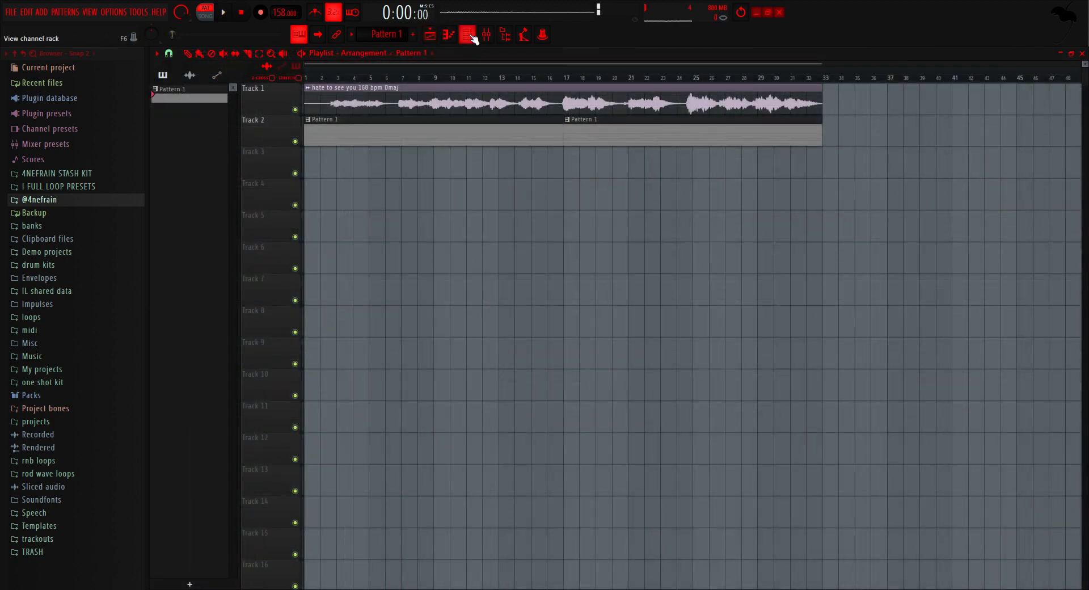
{"action": "left_click", "coordinate": [471, 36]}
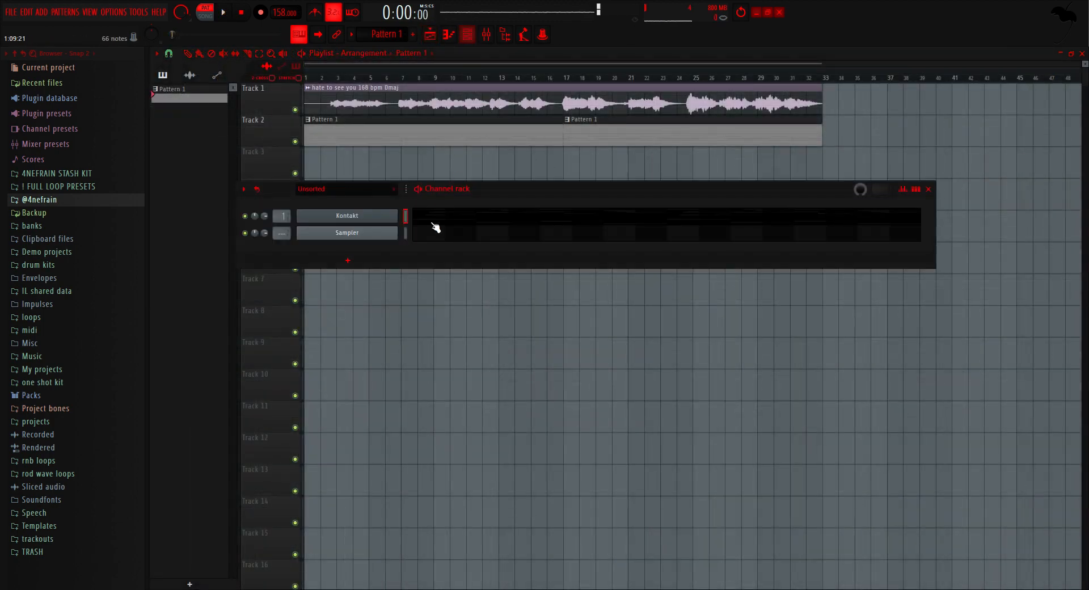
{"action": "left_click", "coordinate": [463, 220]}
Step: Add a three-step D#5 at step 5 of bar 7, leading into the D5, and play the progression
{"action": "scroll", "coordinate": [463, 265], "scroll_direction": "down", "scroll_amount": 2, "text": "ctrl"}
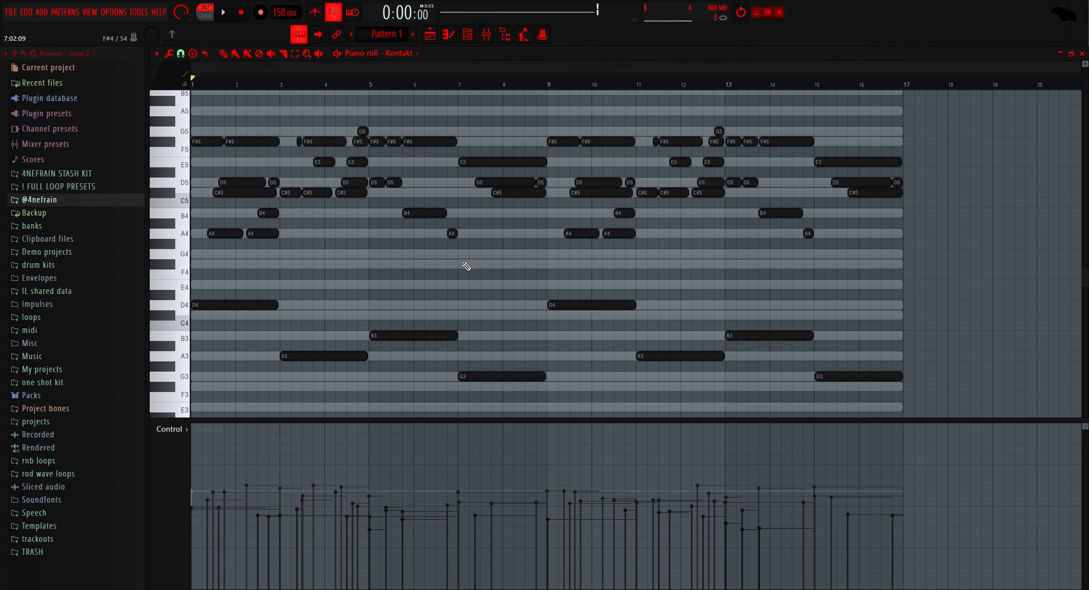
{"action": "scroll", "coordinate": [477, 241], "scroll_direction": "up", "scroll_amount": 3, "text": "ctrl"}
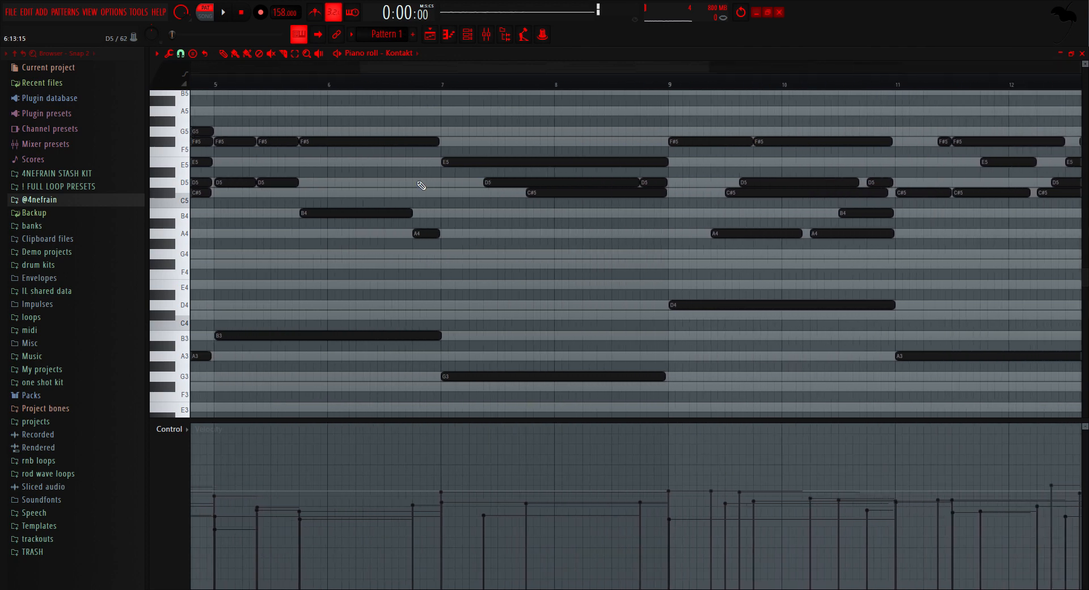
{"action": "scroll", "coordinate": [446, 170], "scroll_direction": "up", "scroll_amount": 4}
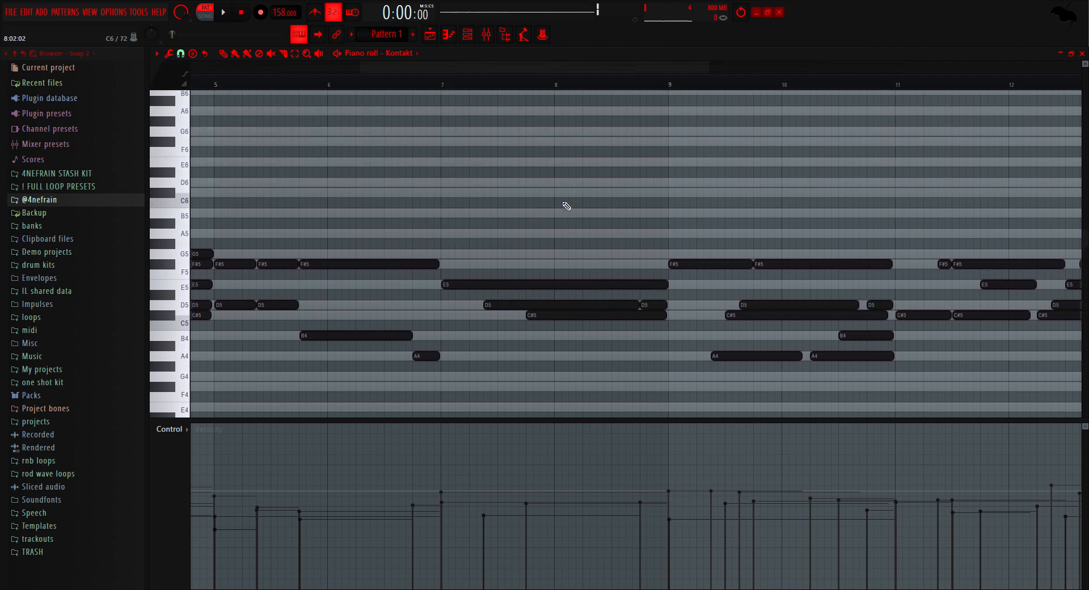
{"action": "scroll", "coordinate": [484, 304], "scroll_direction": "up", "scroll_amount": 3, "text": "ctrl"}
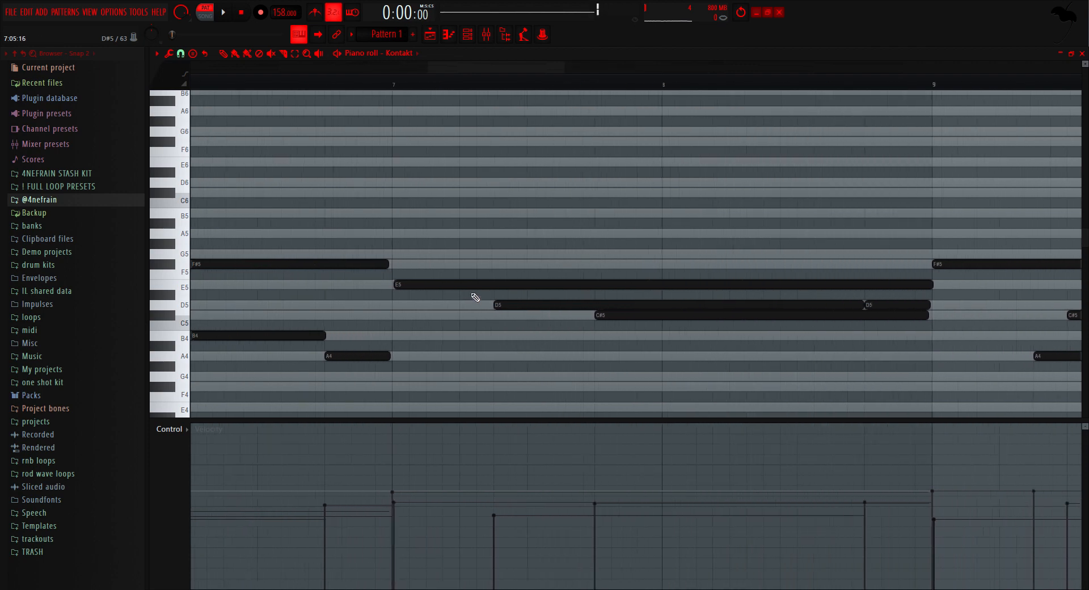
{"action": "left_click", "coordinate": [474, 297]}
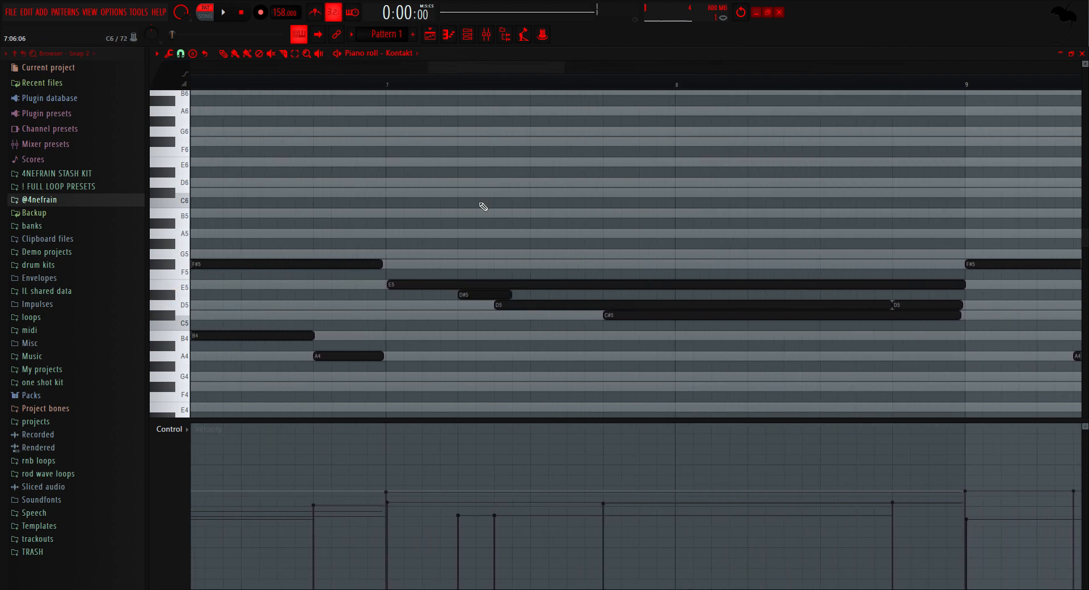
{"action": "key", "text": "space"}
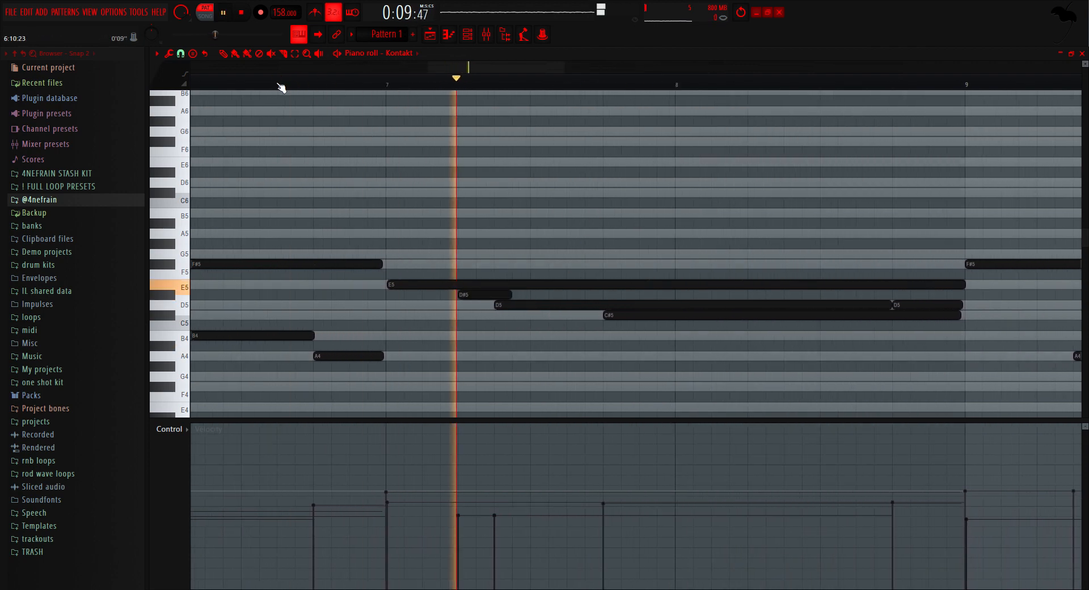
{"action": "scroll", "coordinate": [491, 311], "scroll_direction": "down", "scroll_amount": 5, "text": "ctrl"}
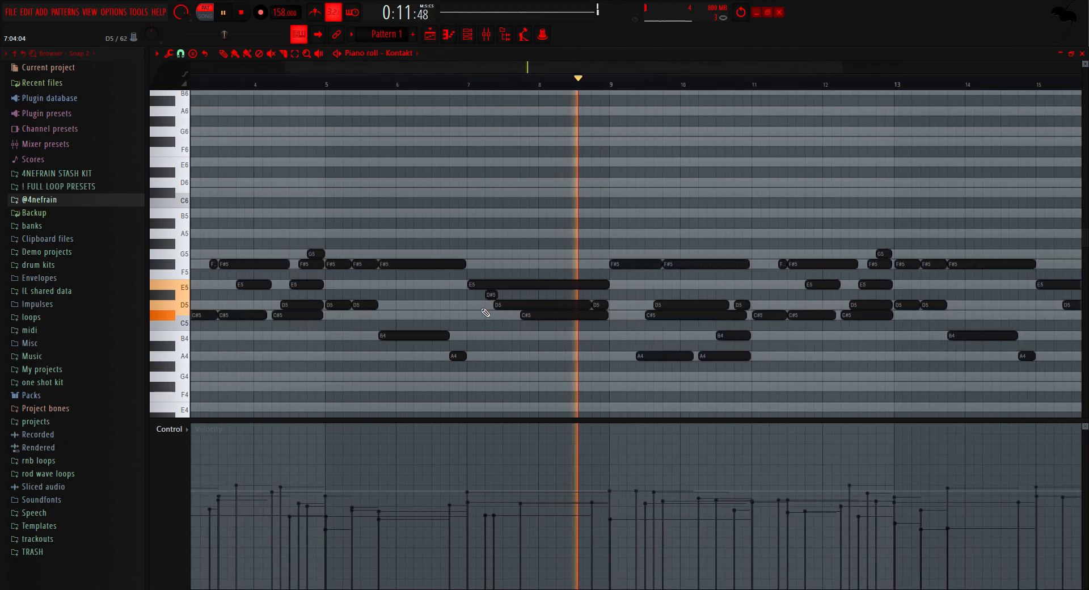
{"action": "key", "text": "space"}
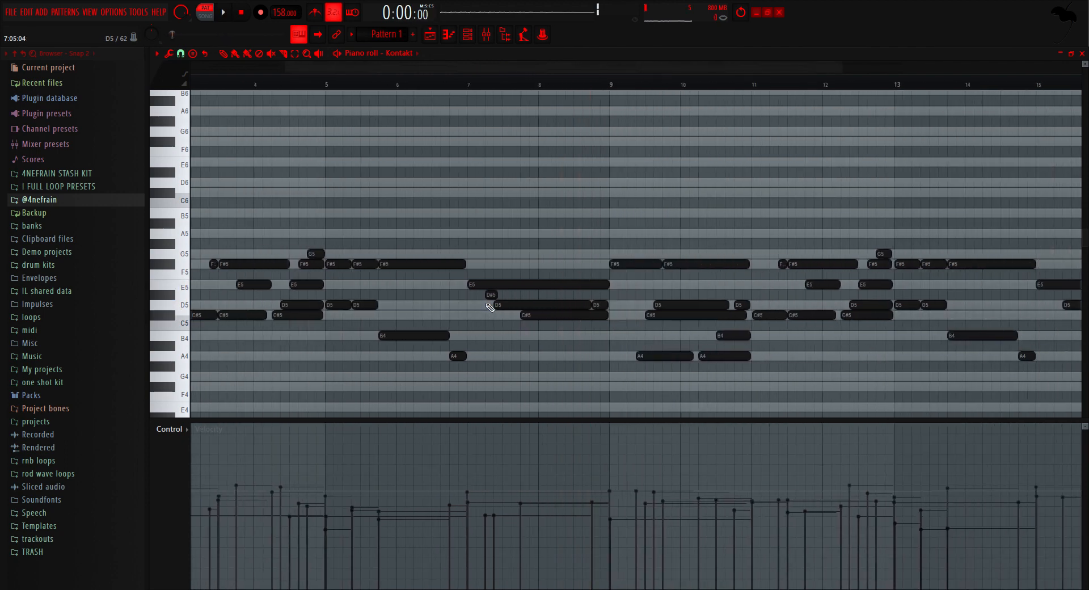
{"action": "scroll", "coordinate": [489, 306], "scroll_direction": "up", "scroll_amount": 5, "text": "ctrl"}
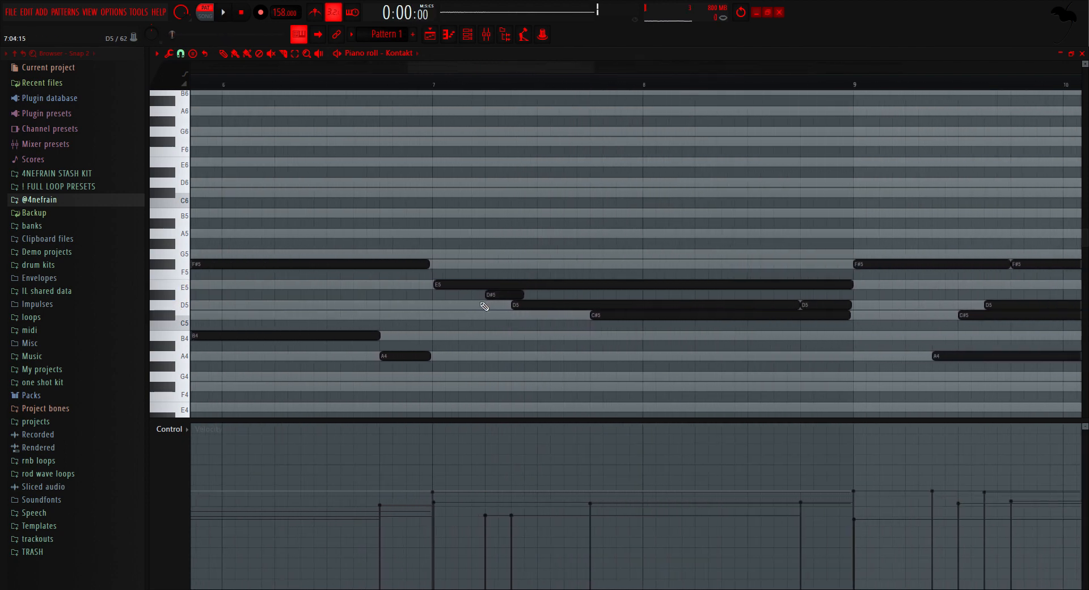
Step: Switch playback to song mode, play the piano progression together with the vocal and open the mixer
{"action": "scroll", "coordinate": [505, 307], "scroll_direction": "down", "scroll_amount": 5, "text": "ctrl"}
{"action": "left_click", "coordinate": [204, 19]}
{"action": "key", "text": "space"}
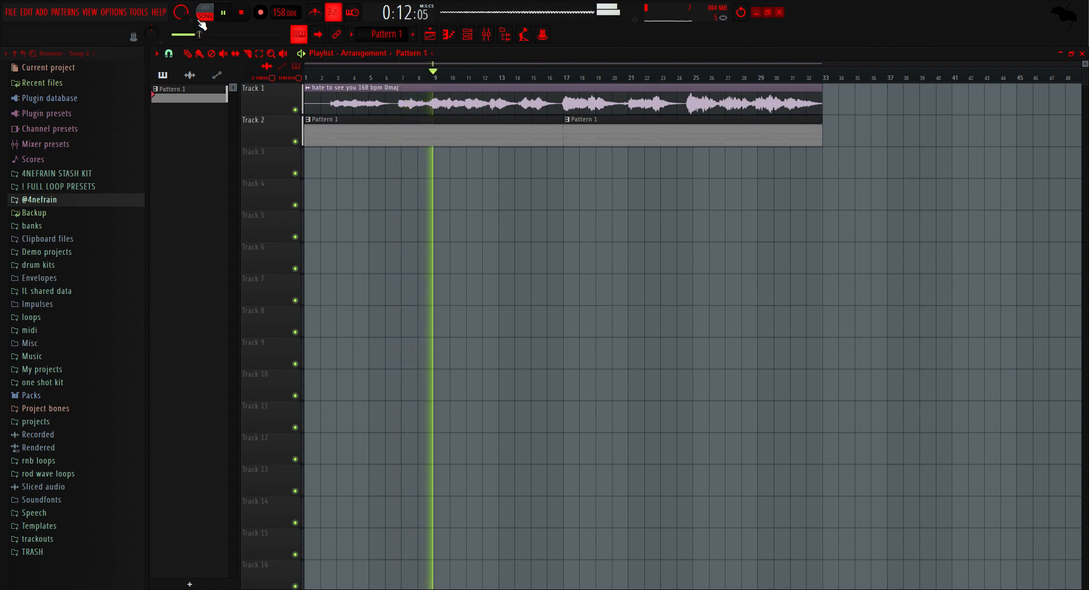
{"action": "key", "text": "F9"}
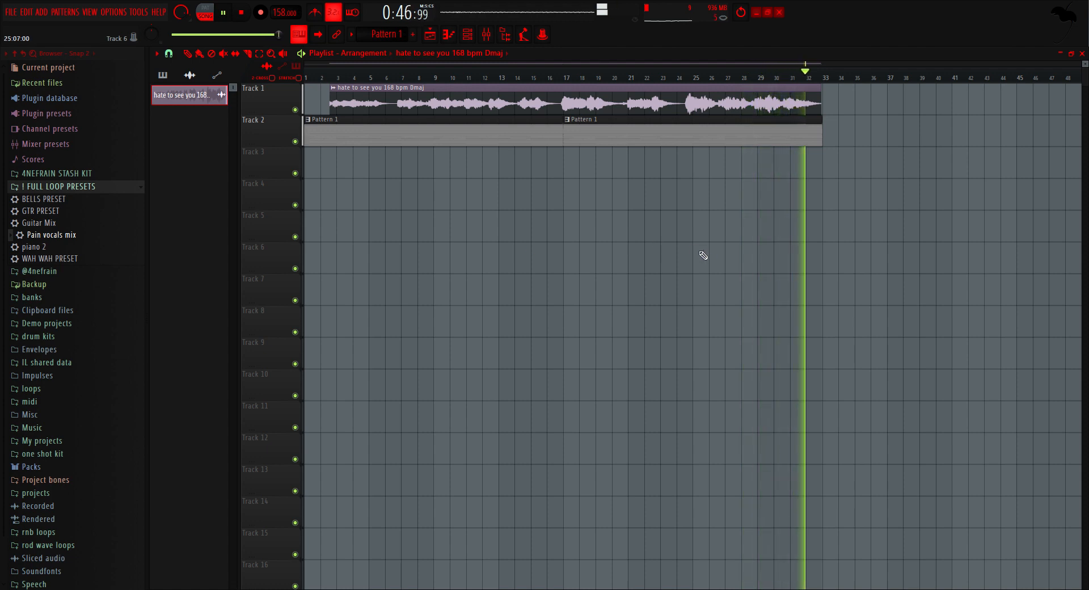
{"action": "key", "text": "space"}
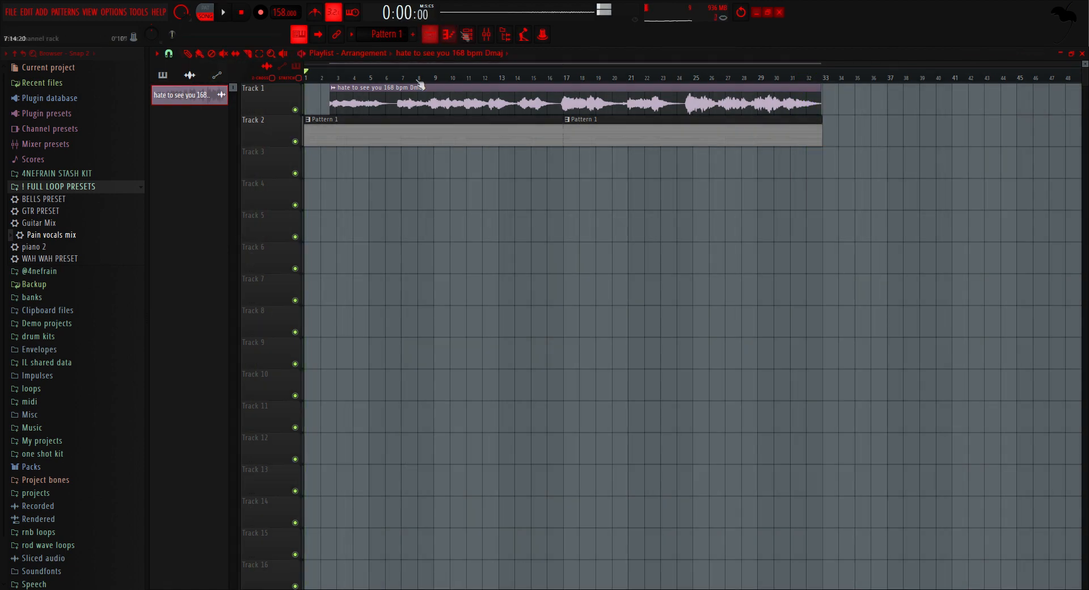
Step: Add a second Kontakt to the unsorted channels and load a bass from the Scarbee Rickenbacker Bass library
{"action": "left_click", "coordinate": [474, 37]}
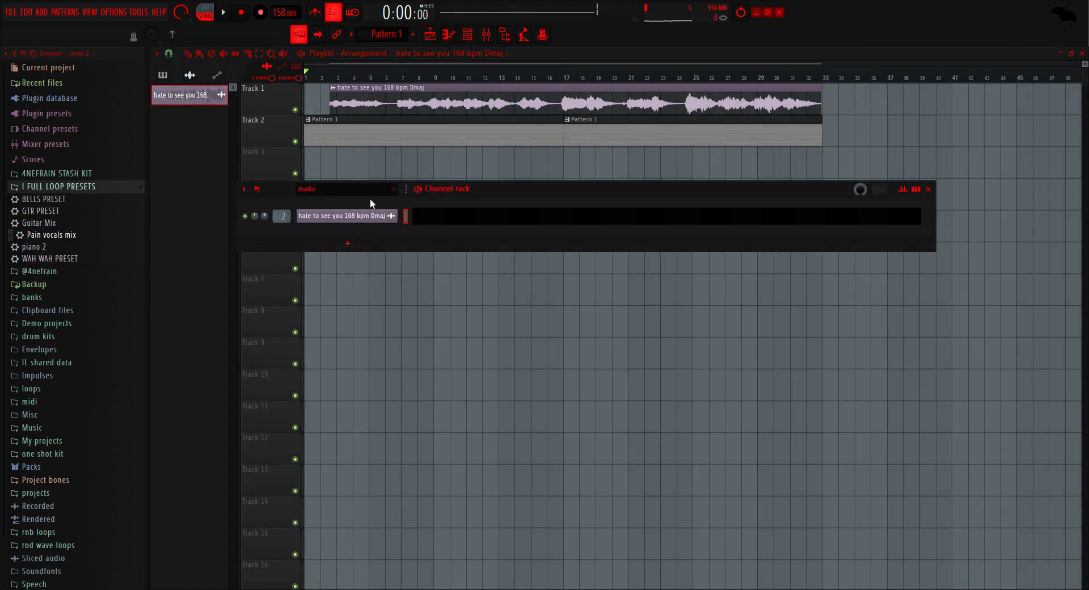
{"action": "left_click", "coordinate": [393, 192]}
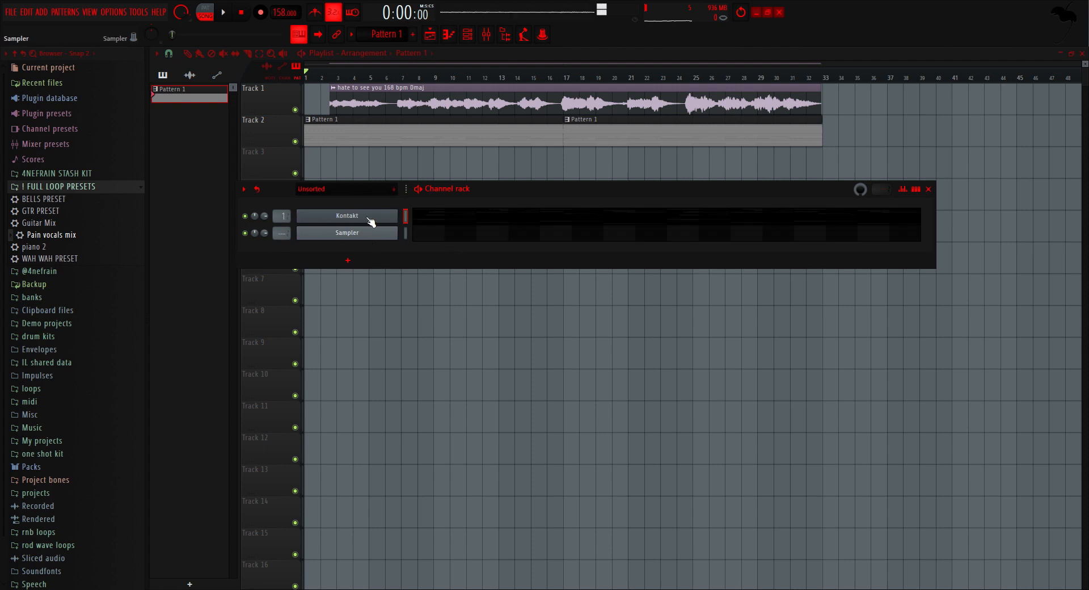
{"action": "left_click_drag", "start_coordinate": [369, 220], "coordinate": [374, 226]}
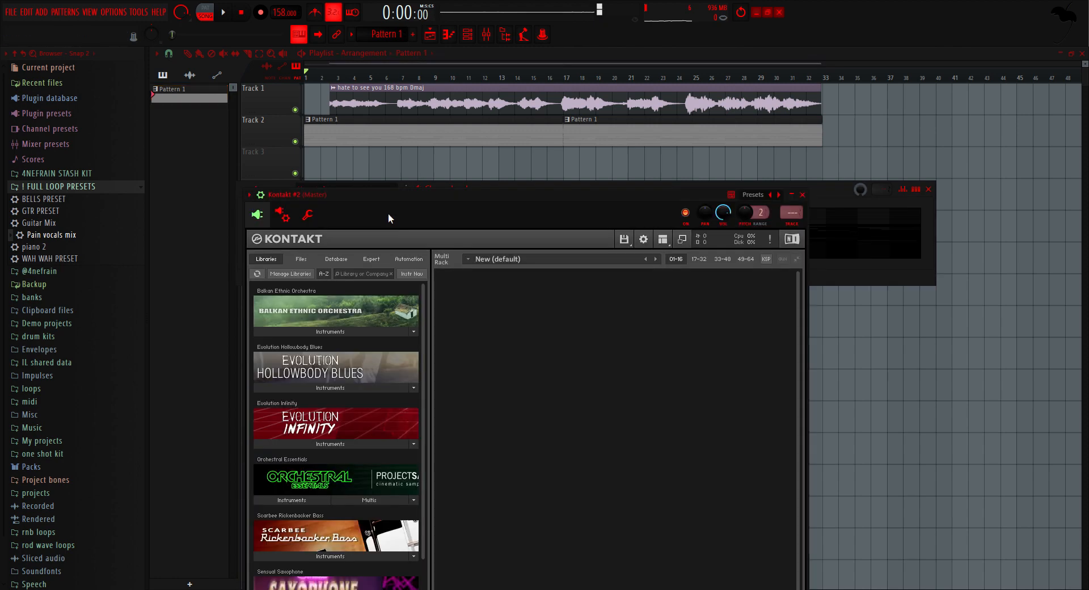
{"action": "left_click_drag", "start_coordinate": [424, 203], "coordinate": [468, 64]}
{"action": "scroll", "coordinate": [363, 375], "scroll_direction": "down", "scroll_amount": 3}
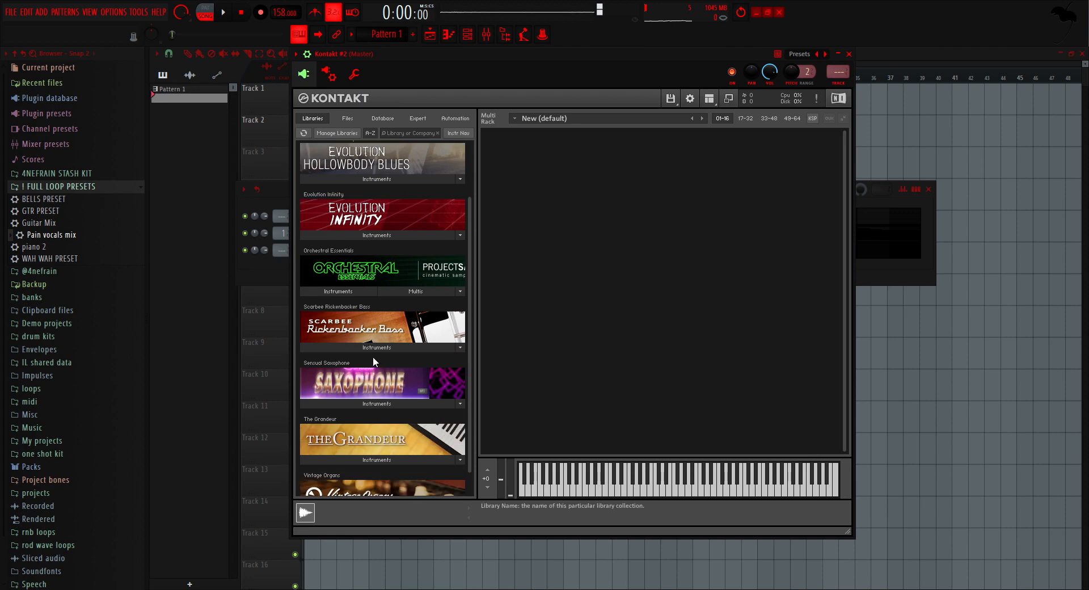
{"action": "left_click", "coordinate": [379, 347]}
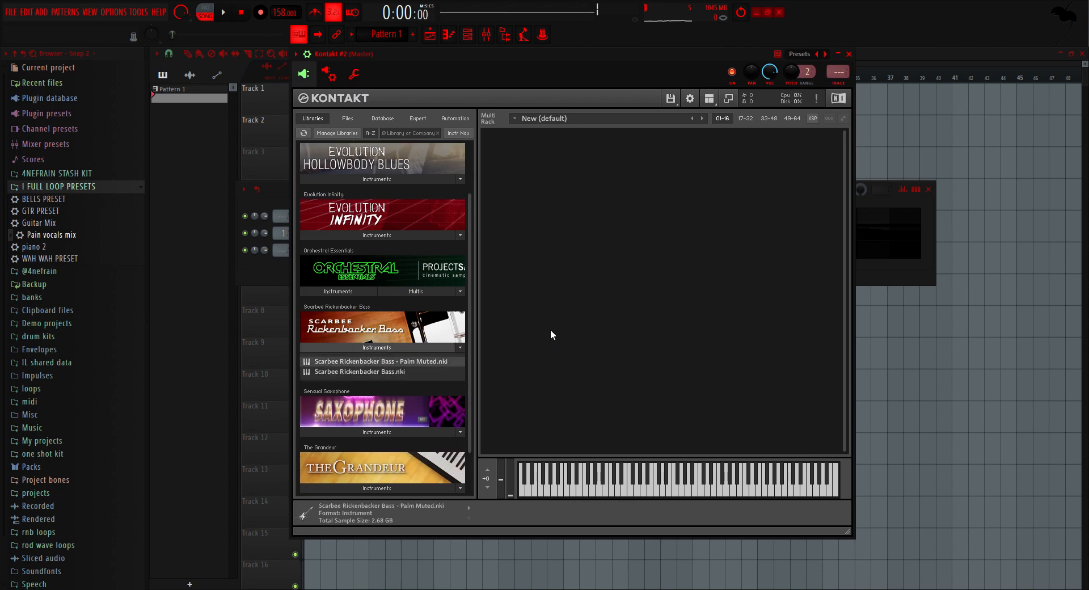
Step: Give the second Kontakt channel the progression's root notes D4, A3, B3 and G3, and play them
{"action": "left_click", "coordinate": [448, 34]}
{"action": "key", "text": "space"}
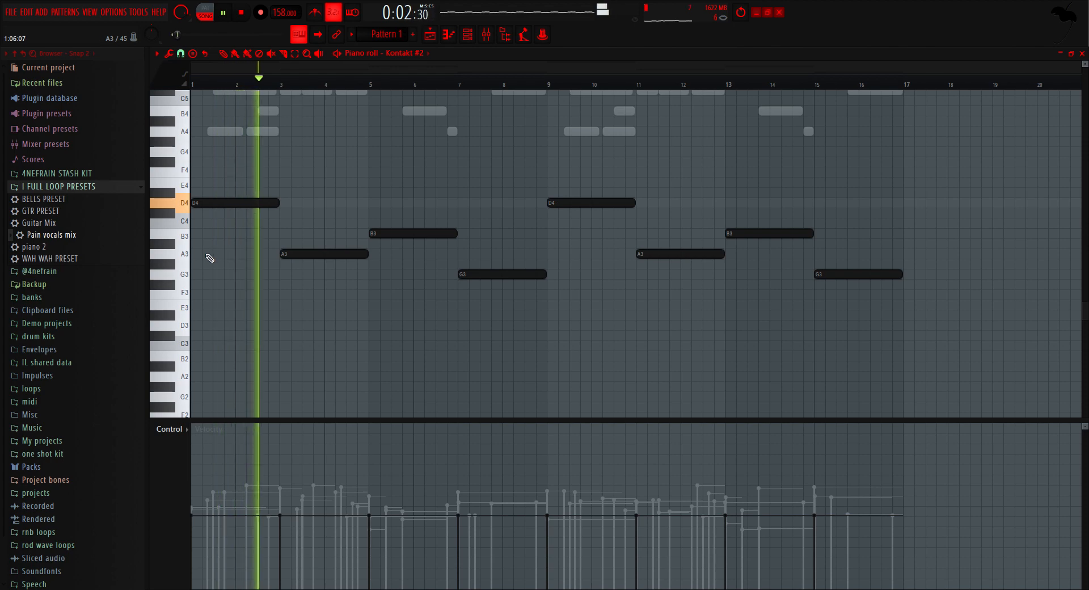
Step: Split the first D4 bass note at steps 13 and 15 of bar 2, and lower the middle piece to D3
{"action": "scroll", "coordinate": [246, 236], "scroll_direction": "up", "scroll_amount": 4}
{"action": "scroll", "coordinate": [311, 212], "scroll_direction": "up", "scroll_amount": 2}
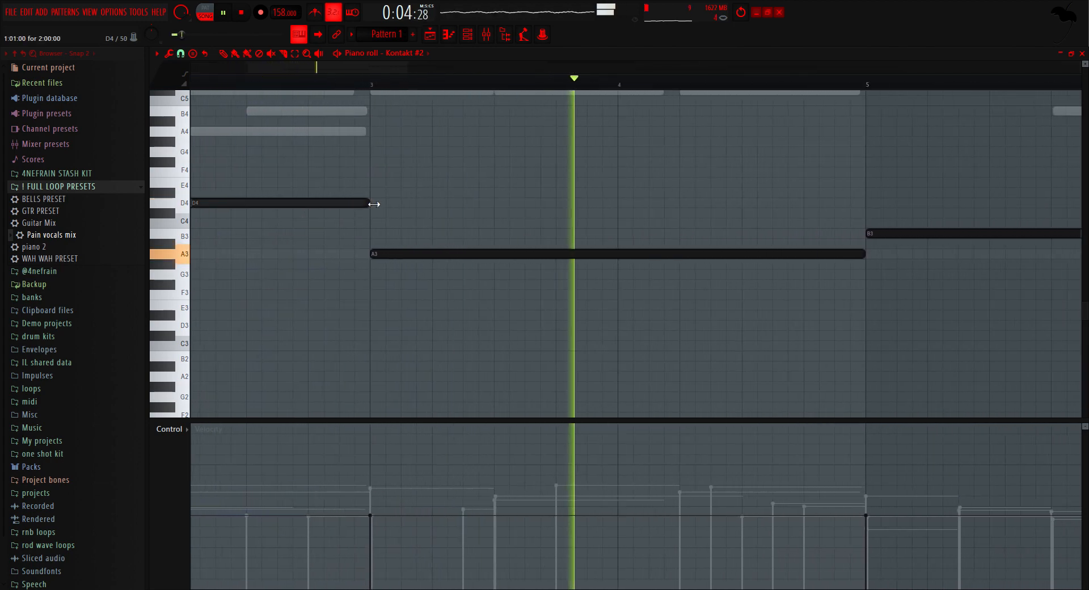
{"action": "left_click_drag", "start_coordinate": [369, 204], "coordinate": [341, 204]}
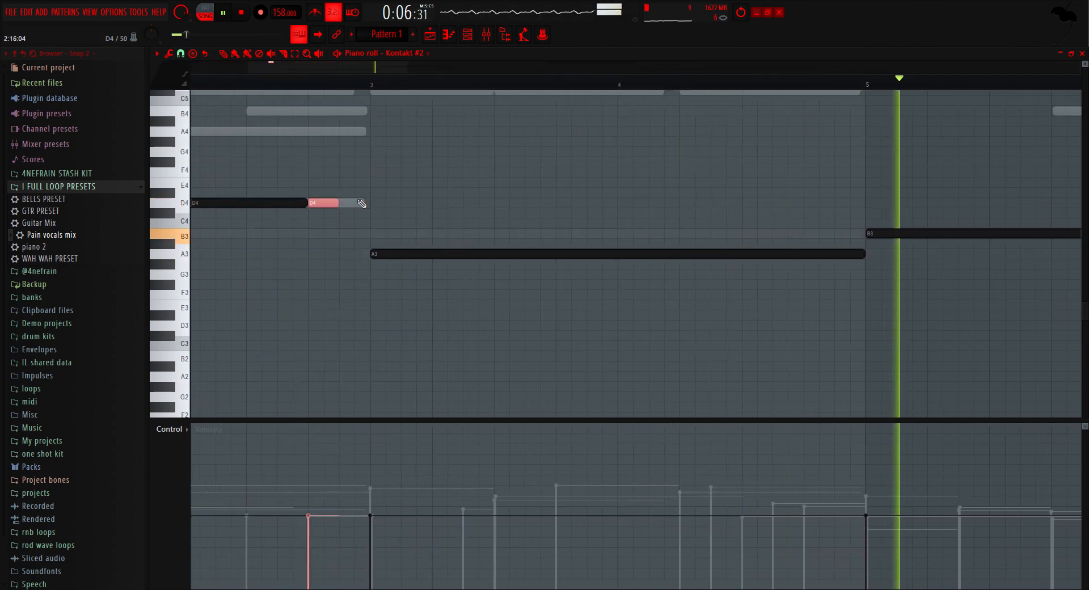
{"action": "key", "text": "ctrl+Down"}
{"action": "key", "text": "ctrl+b"}
{"action": "key", "text": "ctrl+Up"}
Step: Raise the velocity of all bass notes while playing them from the start
{"action": "key", "text": "space"}
{"action": "key", "text": "ctrl+a"}
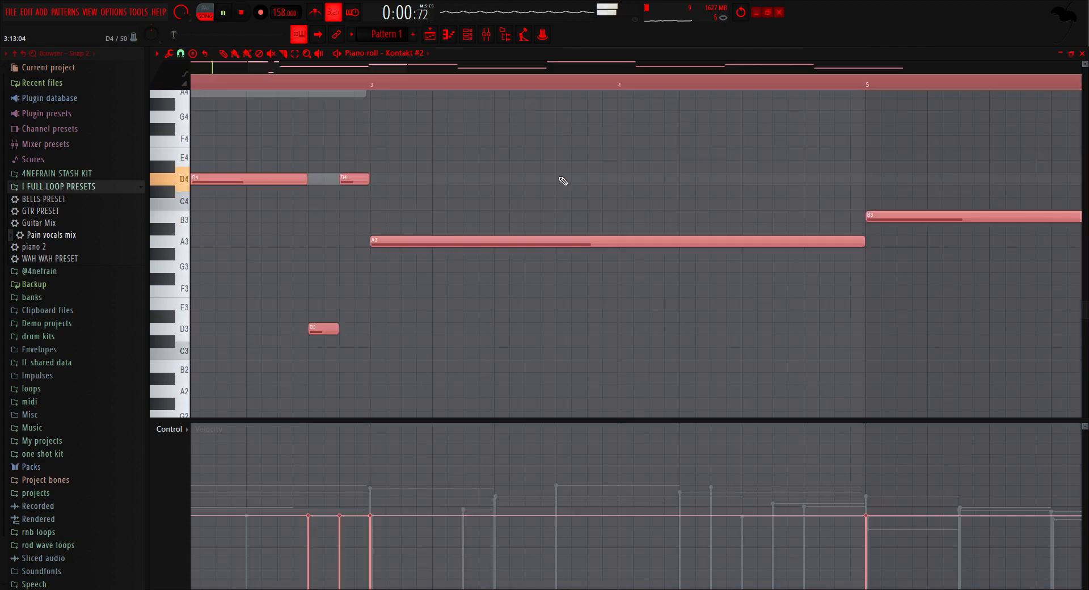
{"action": "scroll", "coordinate": [563, 183], "scroll_direction": "up", "scroll_amount": 1}
{"action": "left_click", "coordinate": [567, 168], "text": "ctrl"}
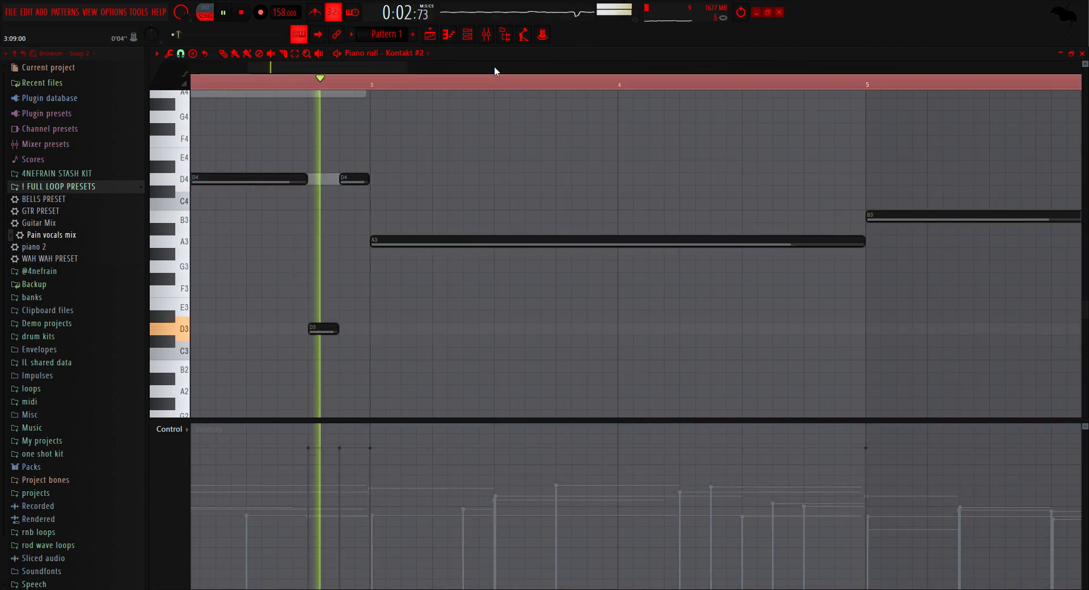
{"action": "left_click", "coordinate": [491, 82], "text": "ctrl"}
Step: Split the first B3 bass note at steps 13 and 15 of bar 6, and raise the middle piece to B4
{"action": "scroll", "coordinate": [395, 169], "scroll_direction": "down", "scroll_amount": 3}
{"action": "scroll", "coordinate": [454, 256], "scroll_direction": "up", "scroll_amount": 2}
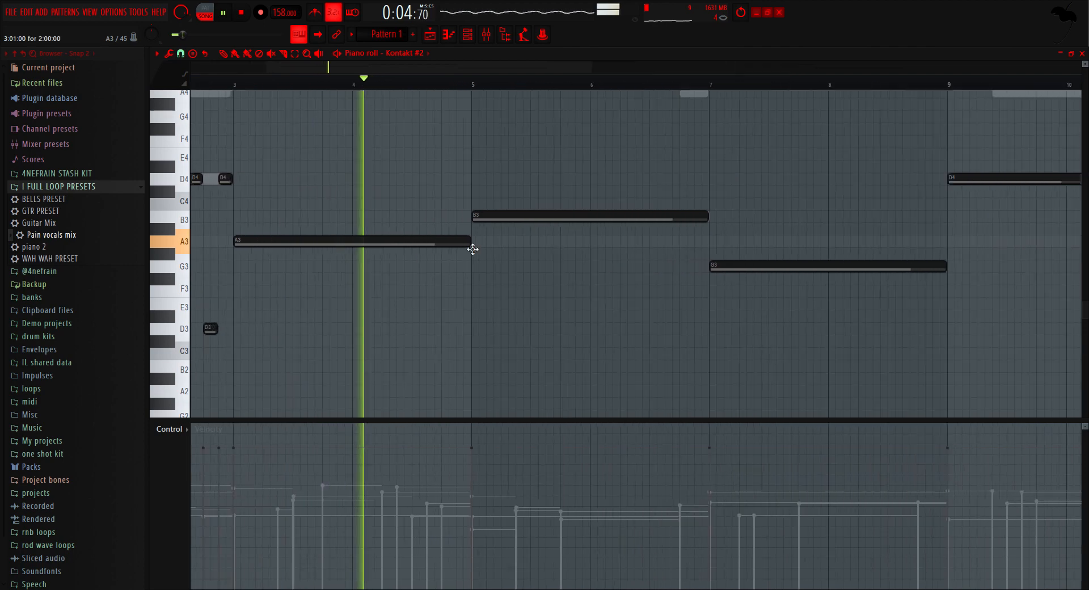
{"action": "mouse_move", "coordinate": [720, 219]}
{"action": "left_mouse_down"}
{"action": "mouse_move", "coordinate": [689, 221]}
{"action": "mouse_move", "coordinate": [734, 221]}
{"action": "left_mouse_up"}
{"action": "left_click", "coordinate": [689, 220]}
{"action": "key", "text": "shift+d"}
{"action": "scroll", "coordinate": [668, 233], "scroll_direction": "up", "scroll_amount": 2}
{"action": "key", "text": "ctrl+Up"}
{"action": "key", "text": "ctrl+b"}
{"action": "key", "text": "ctrl+Down"}
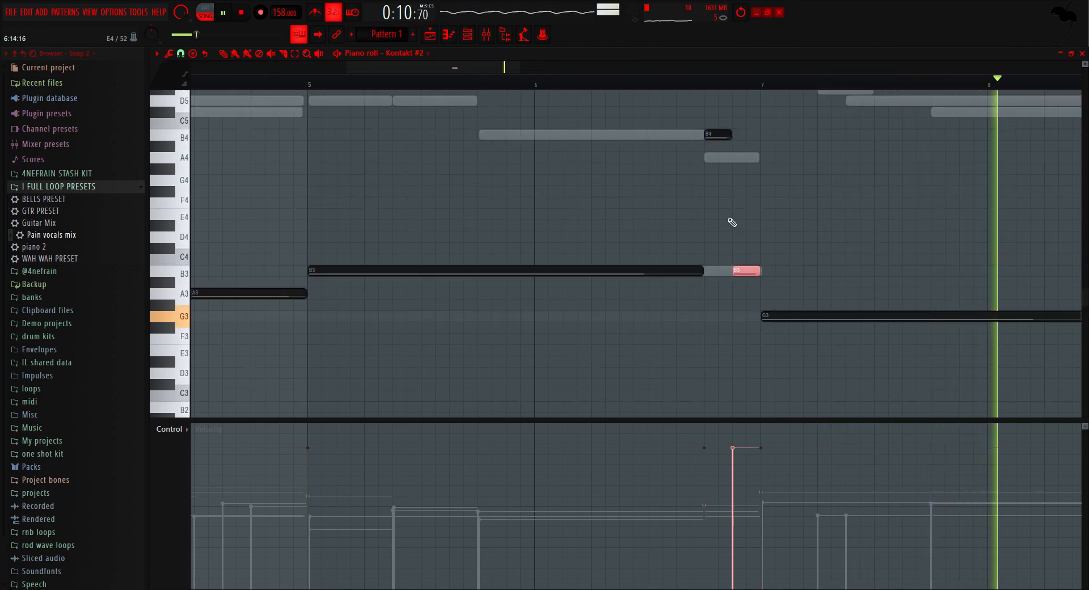
{"action": "key", "text": "ctrl+d"}
Step: Repeat the octave-jump variations of the D4 and B3 bass notes in bars 10 and 14
{"action": "scroll", "coordinate": [721, 221], "scroll_direction": "down", "scroll_amount": 2}
{"action": "scroll", "coordinate": [721, 220], "scroll_direction": "down", "scroll_amount": 5}
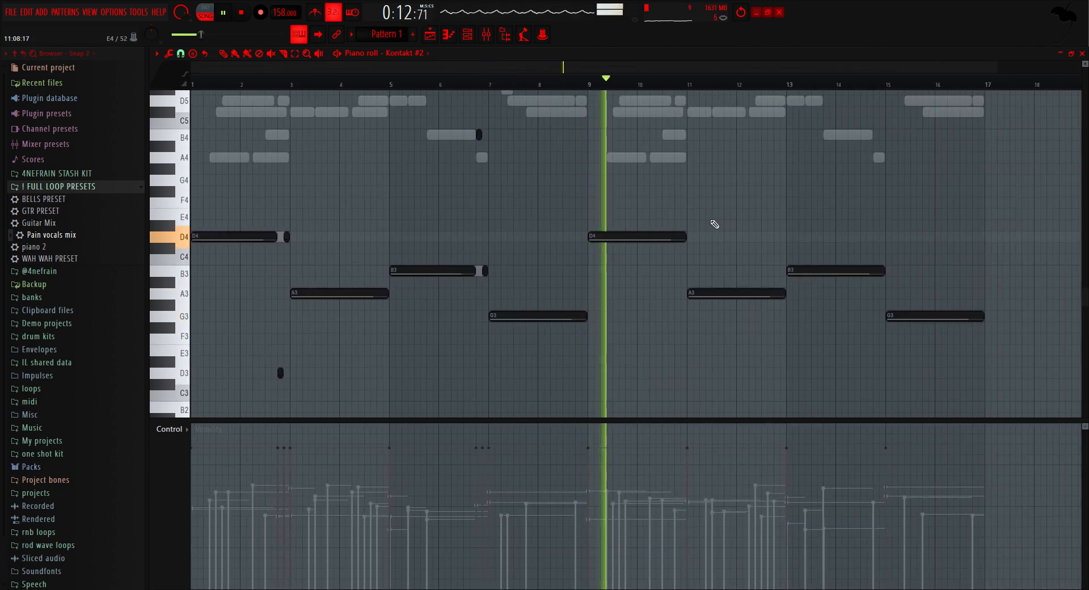
{"action": "left_click_drag", "start_coordinate": [691, 222], "coordinate": [847, 343]}
{"action": "left_click_drag", "start_coordinate": [936, 343], "coordinate": [661, 223]}
{"action": "left_click", "coordinate": [715, 202]}
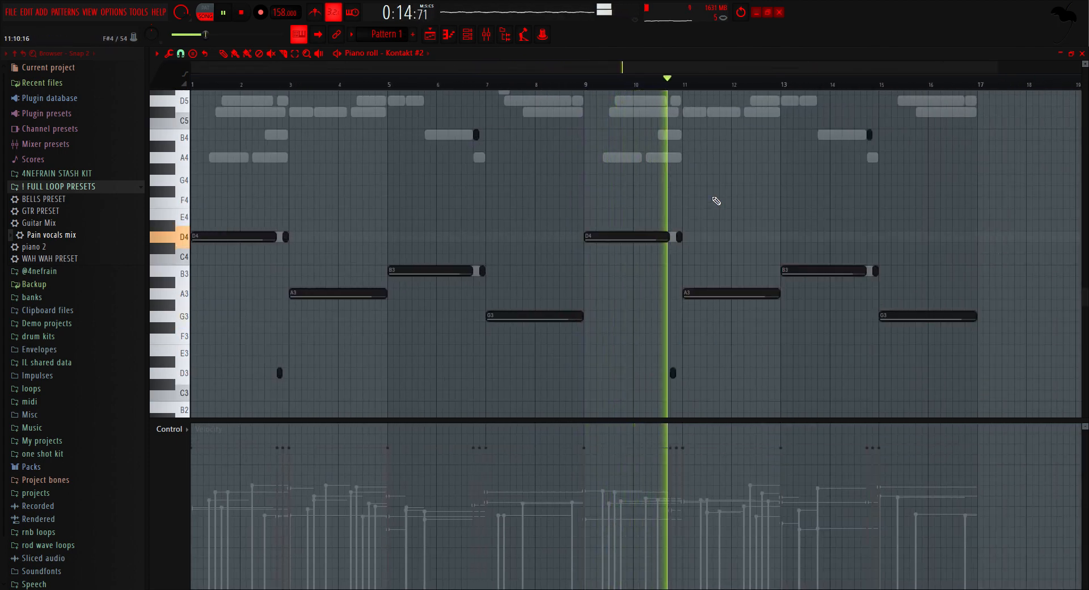
Step: Collapse the ! FULL LOOP PRESETS folder in the browser and route the Kontakt #2 bass channel to mixer track 3
{"action": "left_click", "coordinate": [491, 36]}
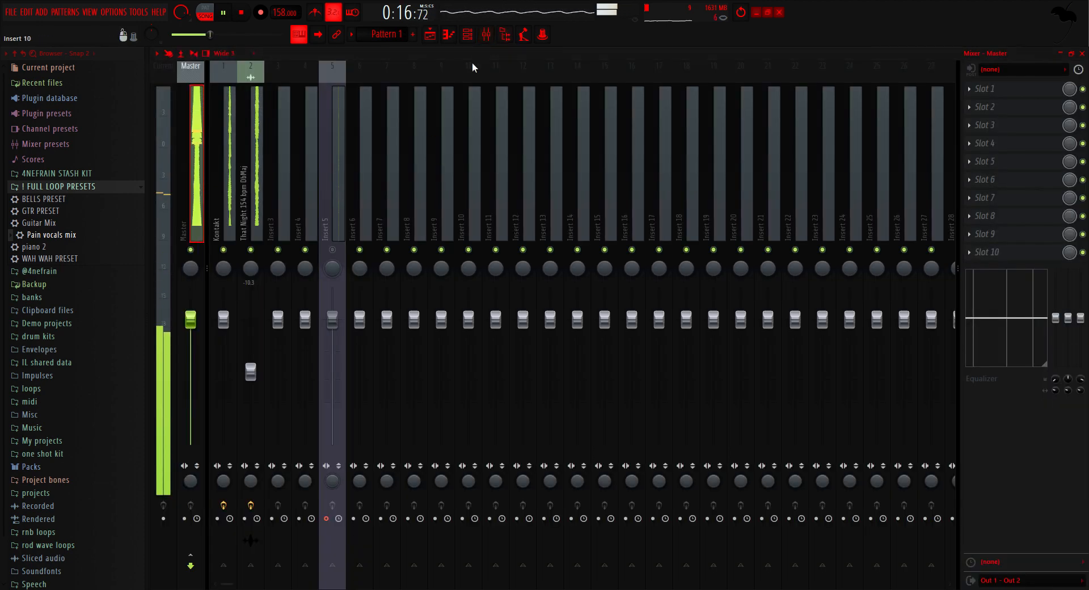
{"action": "left_click", "coordinate": [446, 37]}
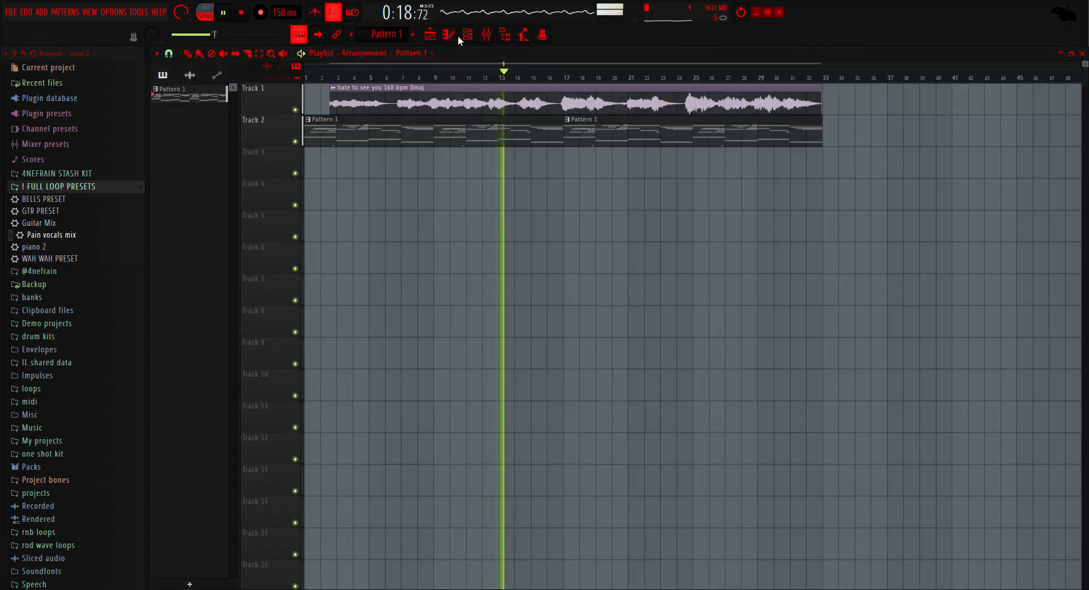
{"action": "left_click", "coordinate": [104, 187]}
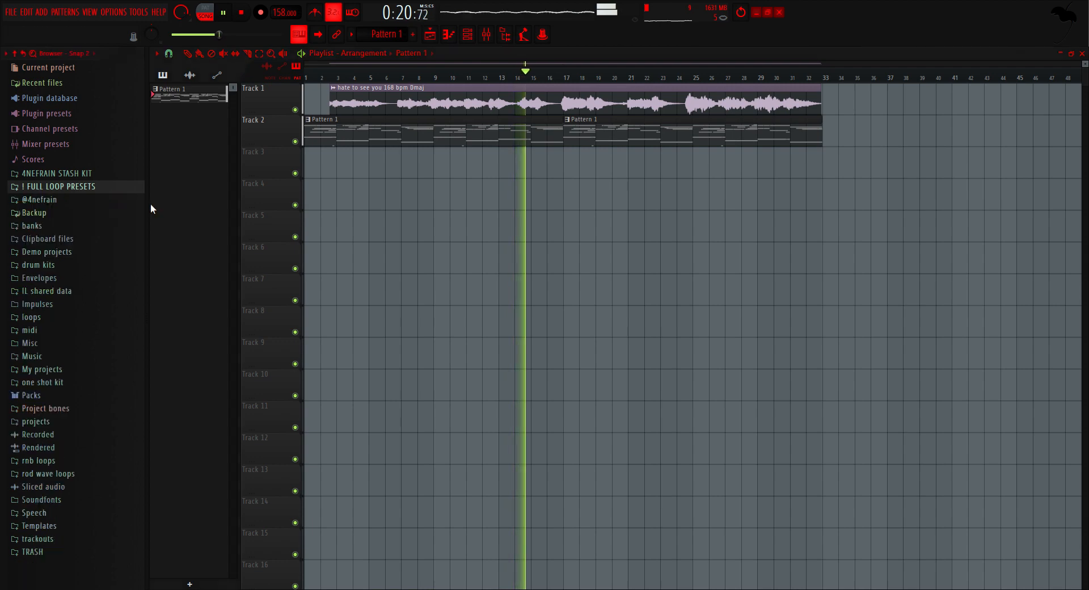
{"action": "left_click", "coordinate": [485, 35]}
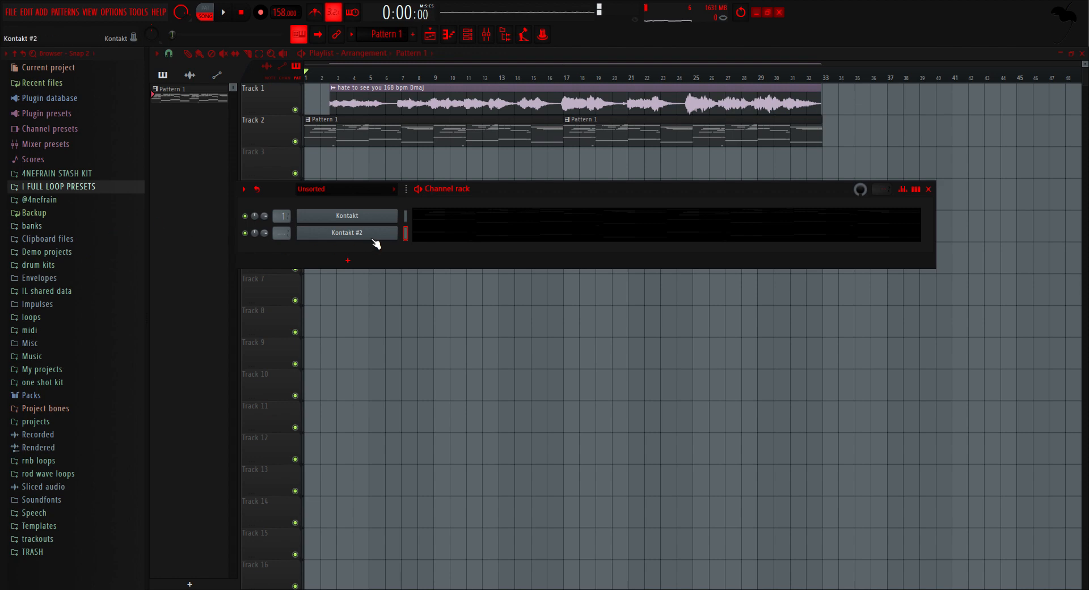
{"action": "key", "text": "ctrl+l"}
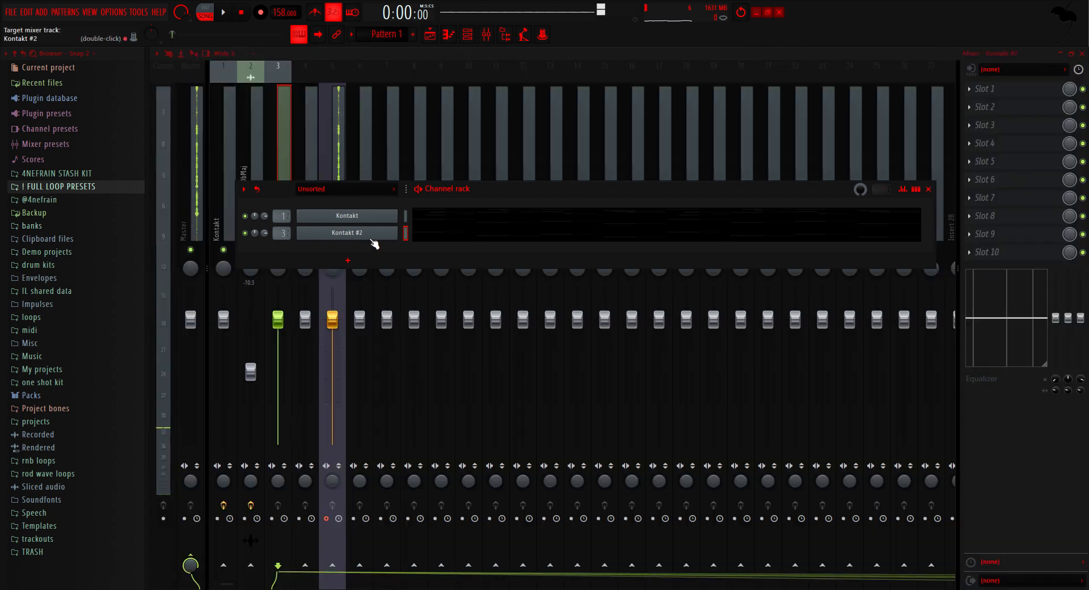
Step: Add an Xpand!2 channel to the project and load its +03 Atmo Mark preset
{"action": "key", "text": "F6"}
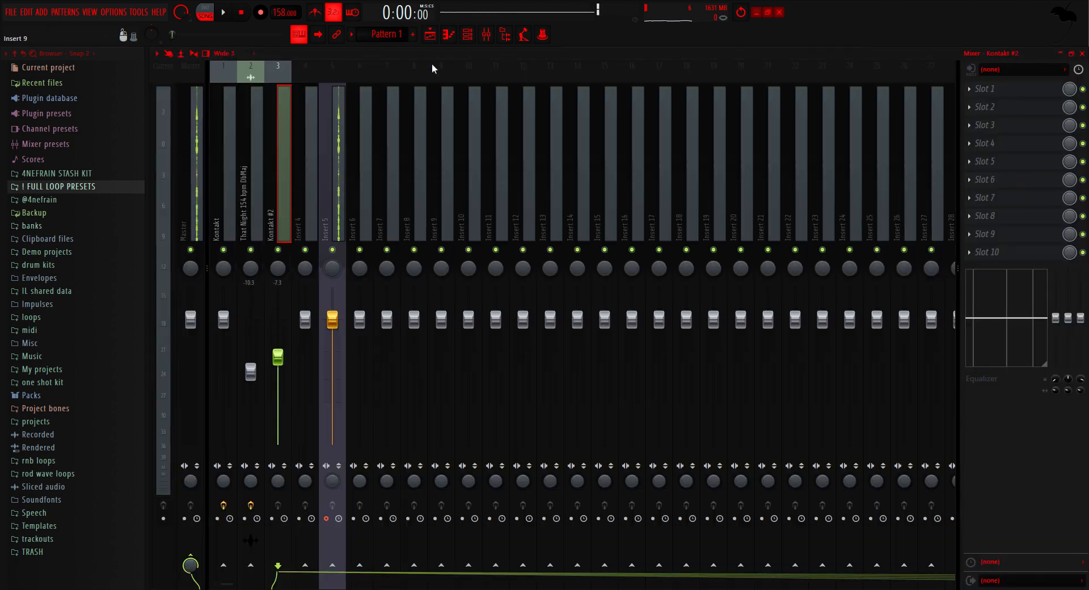
{"action": "left_click", "coordinate": [431, 35]}
{"action": "left_click", "coordinate": [470, 35]}
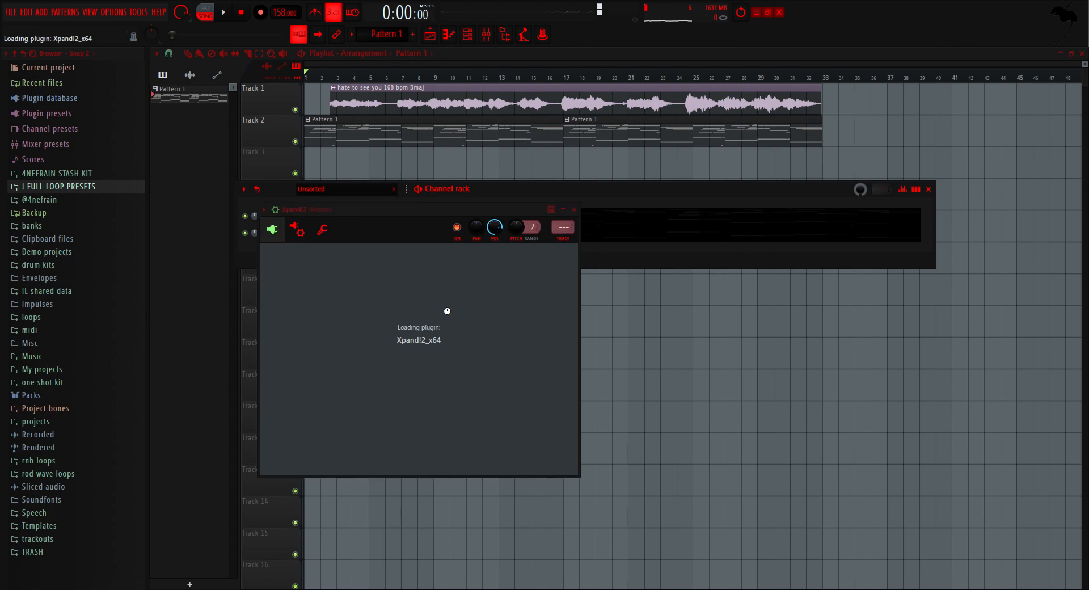
{"action": "left_click_drag", "start_coordinate": [548, 206], "coordinate": [565, 122]}
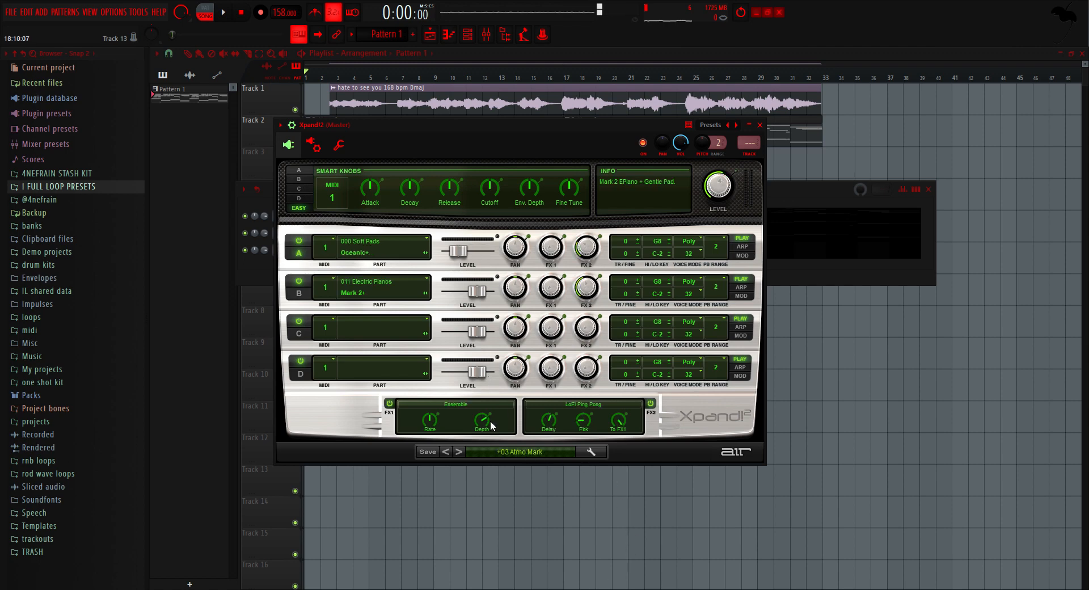
{"action": "left_click", "coordinate": [777, 278]}
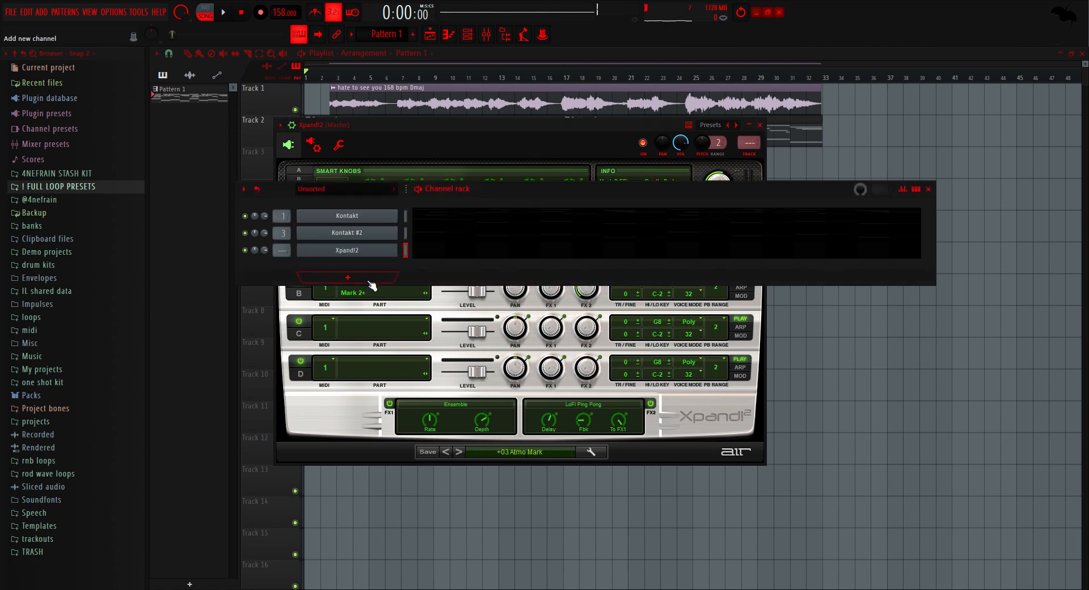
Step: Copy the Kontakt piano notes into the Xpand!2 channel and thin bars 1–2 to one sustained F#5 over D4
{"action": "left_click", "coordinate": [379, 249]}
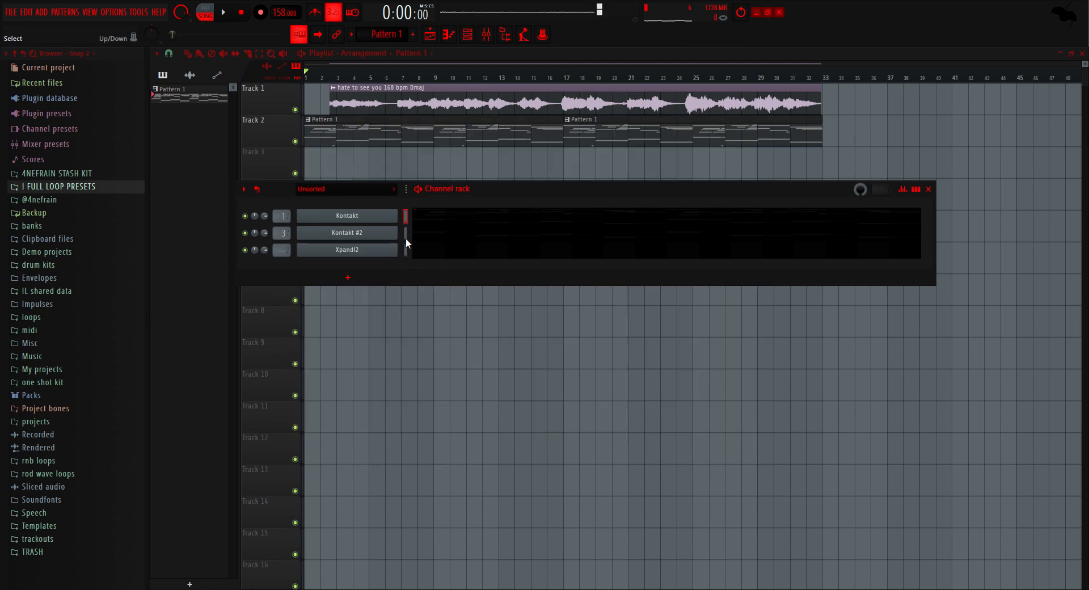
{"action": "left_click", "coordinate": [428, 252]}
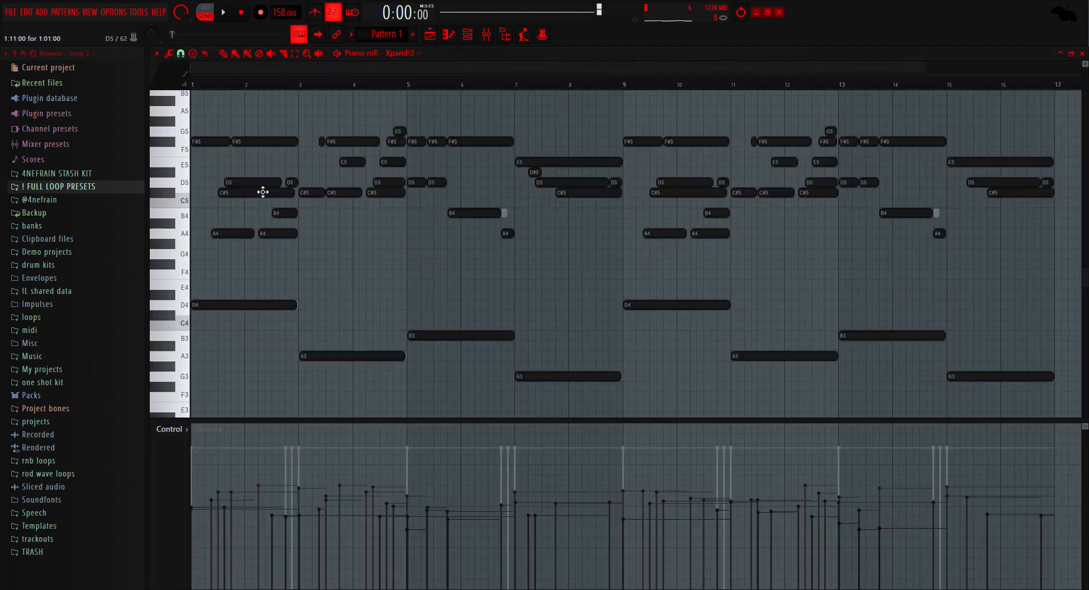
{"action": "scroll", "coordinate": [182, 210], "scroll_direction": "up", "scroll_amount": 4}
{"action": "right_click", "coordinate": [301, 184]}
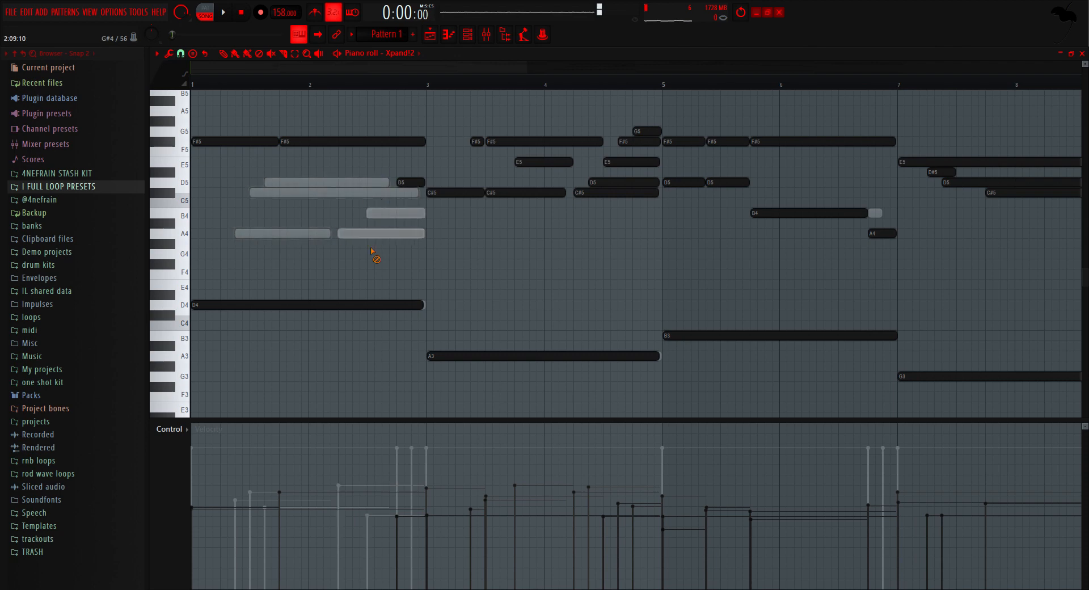
{"action": "right_click", "coordinate": [409, 182]}
{"action": "right_click", "coordinate": [317, 144]}
{"action": "left_click_drag", "start_coordinate": [279, 150], "coordinate": [422, 172]}
{"action": "scroll", "coordinate": [510, 233], "scroll_direction": "up", "scroll_amount": 1}
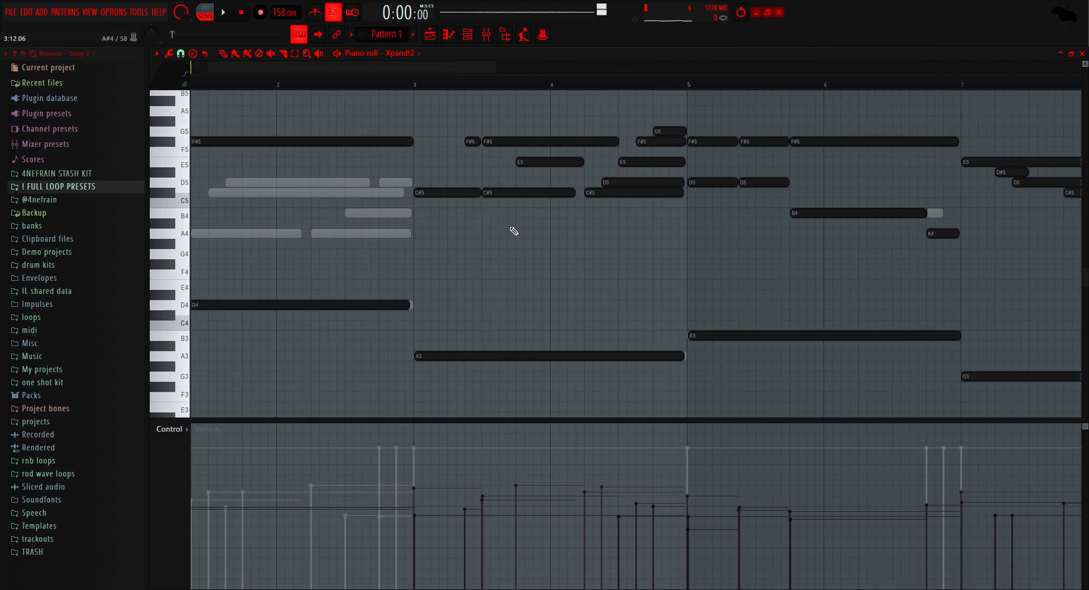
Step: Replace the staggered chord notes in bars 3–4 of Xpand!2 with one sustained C#5 over A3
{"action": "left_click_drag", "start_coordinate": [479, 129], "coordinate": [554, 220]}
{"action": "key", "text": "Delete"}
{"action": "key", "text": "Delete"}
{"action": "right_click", "coordinate": [423, 196]}
{"action": "left_click", "coordinate": [421, 196]}
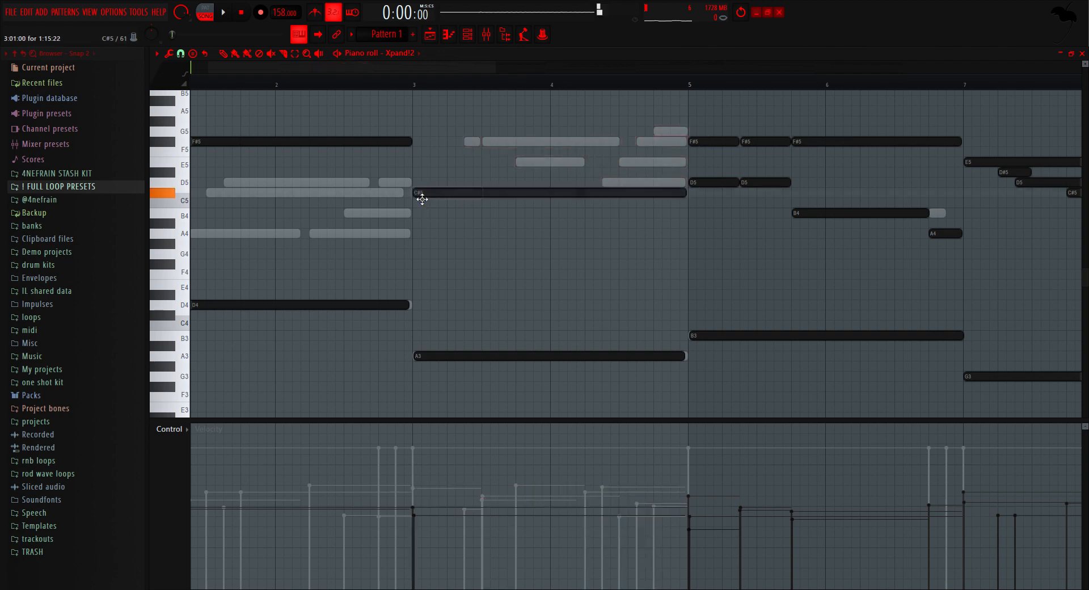
Step: Simplify bars 5–8 to sustained F#5 and D5 over B3 and E5 over G3, and repeat the simplified chords in bars 9–16
{"action": "scroll", "coordinate": [516, 204], "scroll_direction": "down", "scroll_amount": 2}
{"action": "scroll", "coordinate": [559, 216], "scroll_direction": "right", "scroll_amount": 3}
{"action": "scroll", "coordinate": [550, 215], "scroll_direction": "up", "scroll_amount": 2}
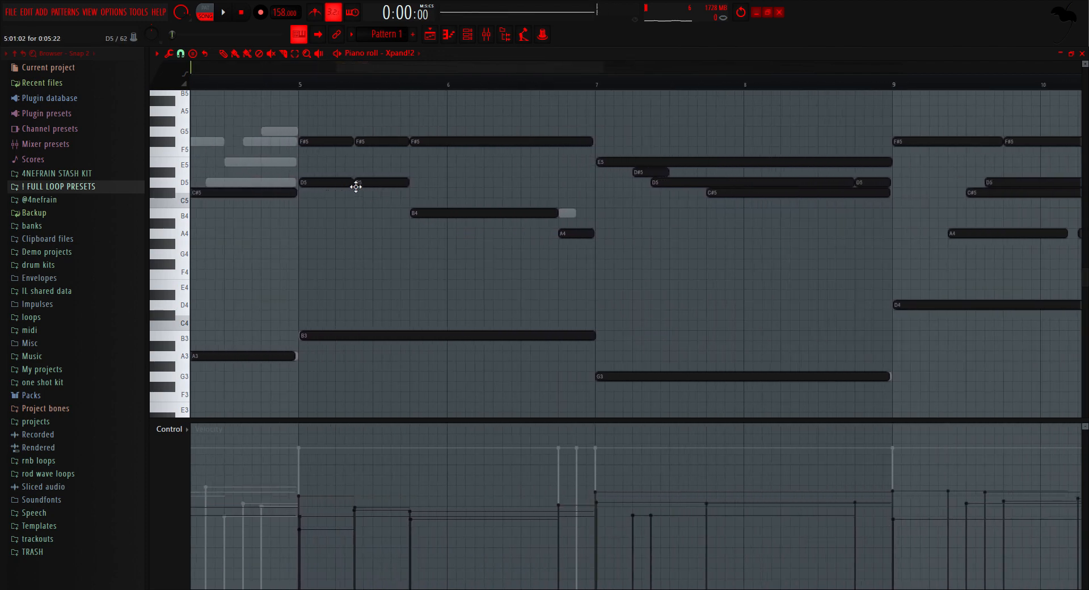
{"action": "right_click", "coordinate": [391, 183]}
{"action": "right_click", "coordinate": [400, 143]}
{"action": "right_click", "coordinate": [419, 143]}
{"action": "right_click", "coordinate": [510, 213]}
{"action": "right_click", "coordinate": [570, 233]}
{"action": "right_click", "coordinate": [332, 183]}
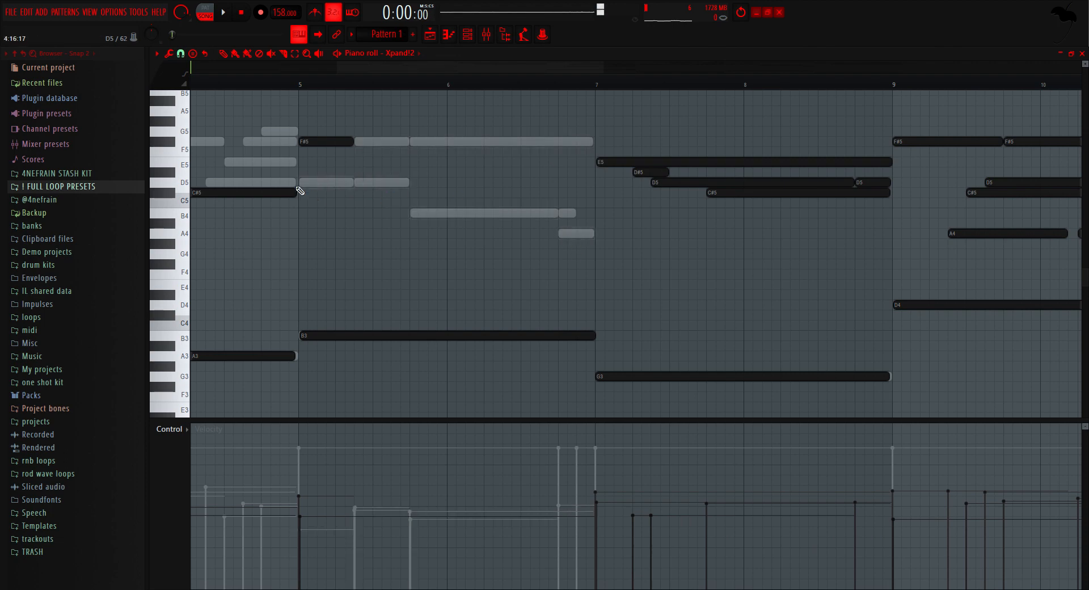
{"action": "left_click", "coordinate": [300, 185]}
{"action": "right_click", "coordinate": [307, 144]}
{"action": "left_click", "coordinate": [306, 145]}
{"action": "scroll", "coordinate": [697, 305], "scroll_direction": "down", "scroll_amount": 1}
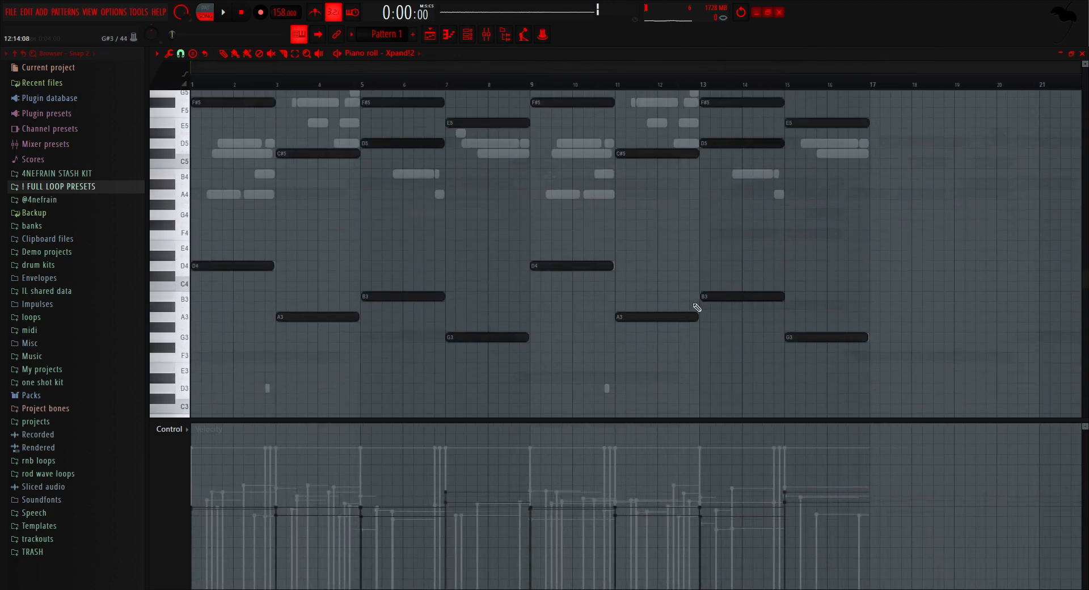
Step: Transpose all Xpand!2 notes up one octave
{"action": "scroll", "coordinate": [694, 305], "scroll_direction": "up", "scroll_amount": 1}
{"action": "scroll", "coordinate": [643, 409], "scroll_direction": "down", "scroll_amount": 2}
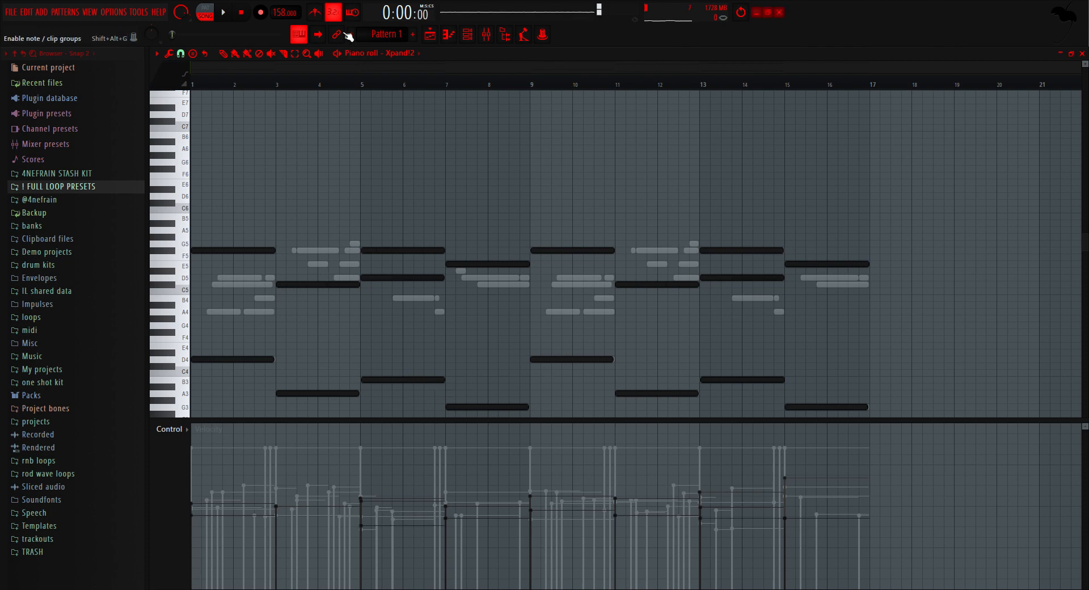
{"action": "key", "text": "ctrl+Up"}
{"action": "scroll", "coordinate": [348, 36], "scroll_direction": "up", "scroll_amount": 1}
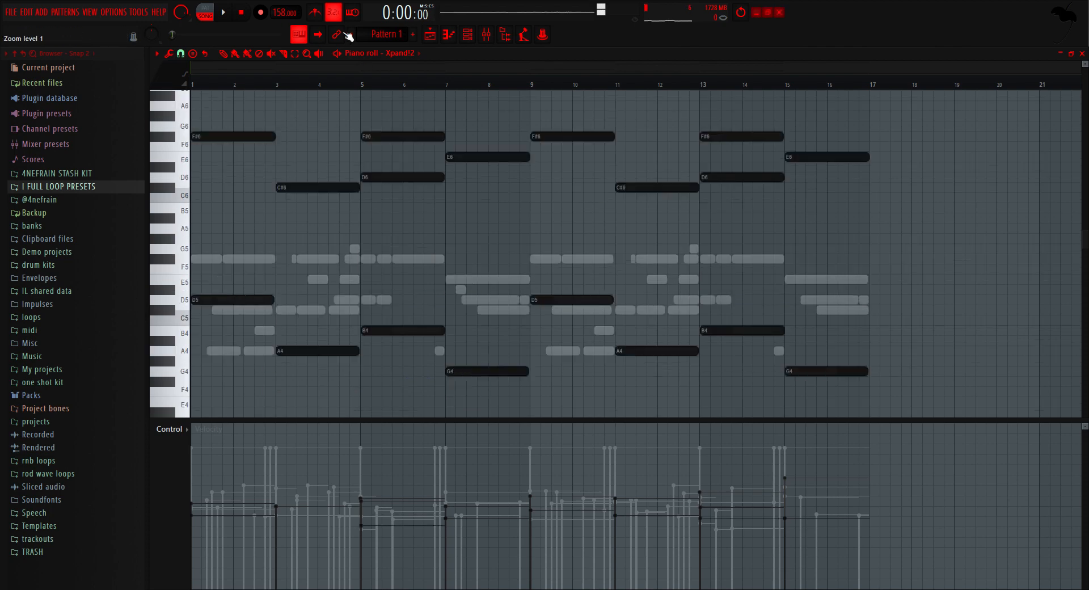
{"action": "scroll", "coordinate": [199, 167], "scroll_direction": "up", "scroll_amount": 4}
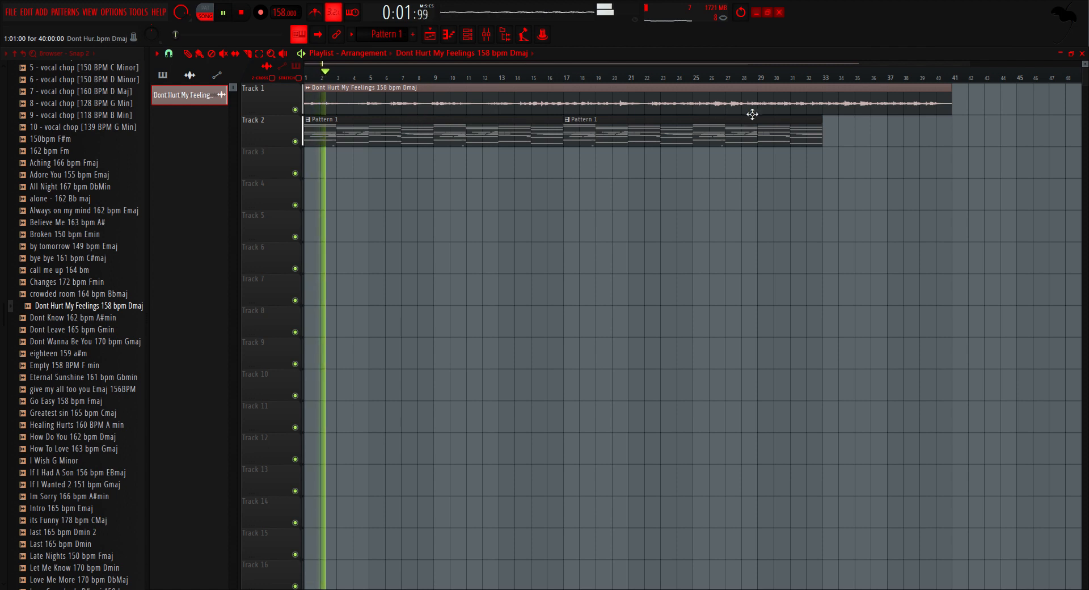
Step: Extend Track 2 with another copy of Pattern 1 at bar 33 to cover the end of the vocal
{"action": "left_click", "coordinate": [738, 136], "text": "ctrl"}
{"action": "key", "text": "ctrl+b"}
{"action": "right_click", "coordinate": [728, 210]}
{"action": "scroll", "coordinate": [717, 204], "scroll_direction": "down", "scroll_amount": 2}
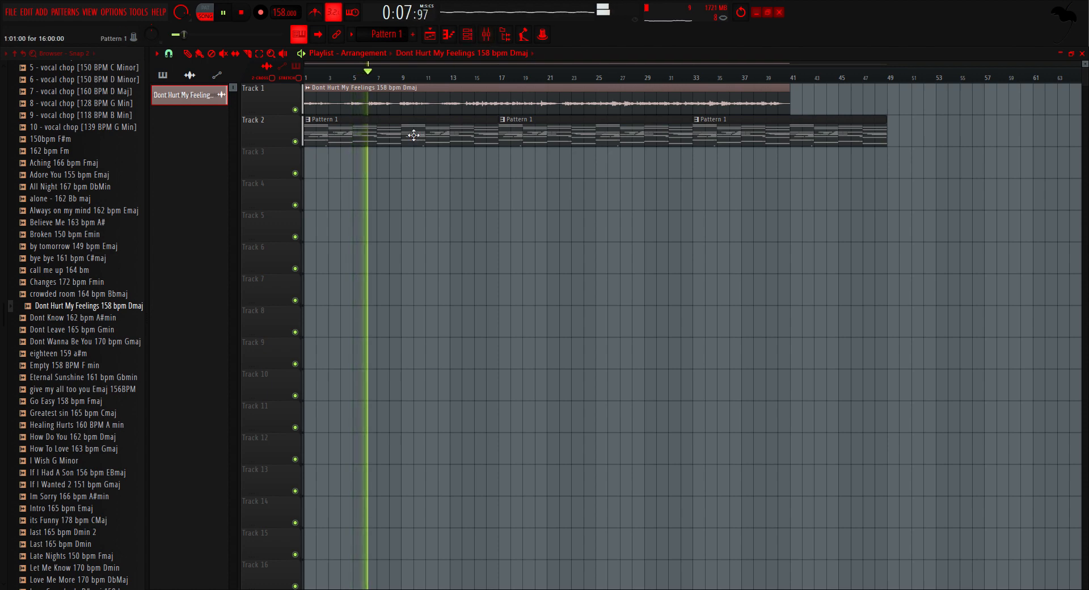
Step: Check the Dont Hurt My Feelings sample's mixer routing, raise mixer track 2 to -4.1 dB, and restart playback
{"action": "scroll", "coordinate": [447, 97], "scroll_direction": "up", "scroll_amount": 2}
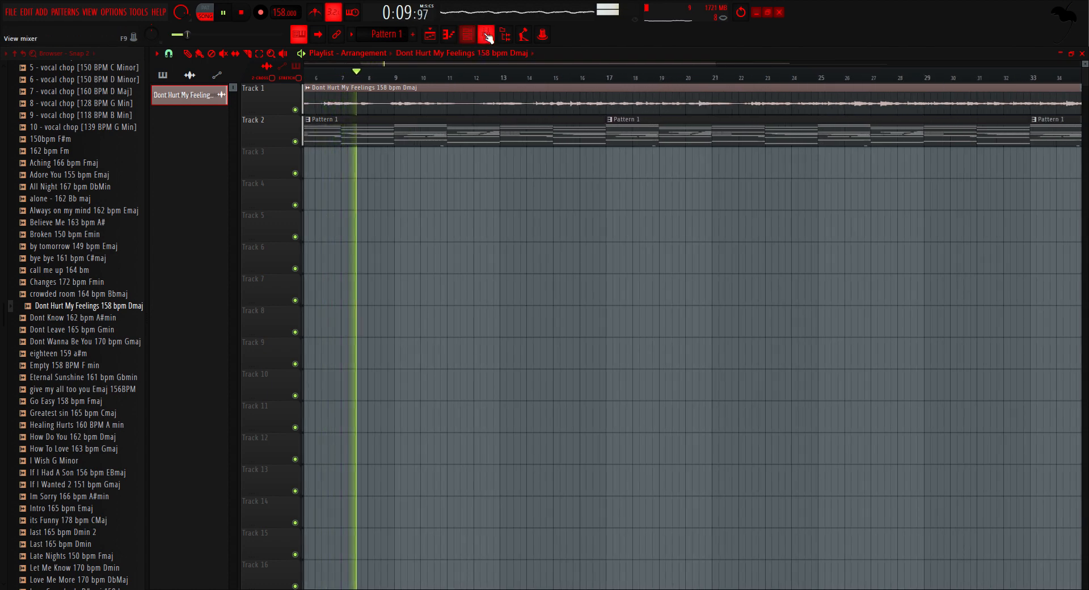
{"action": "double_click", "coordinate": [428, 104]}
{"action": "scroll", "coordinate": [456, 126], "scroll_direction": "up", "scroll_amount": 2}
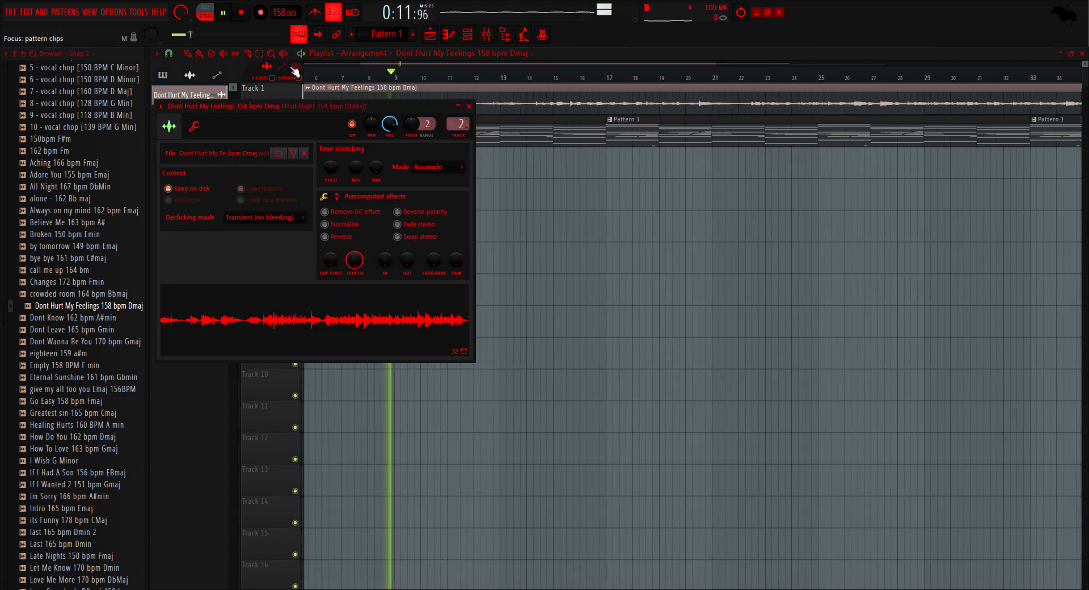
{"action": "left_click", "coordinate": [224, 15]}
{"action": "left_click", "coordinate": [469, 106]}
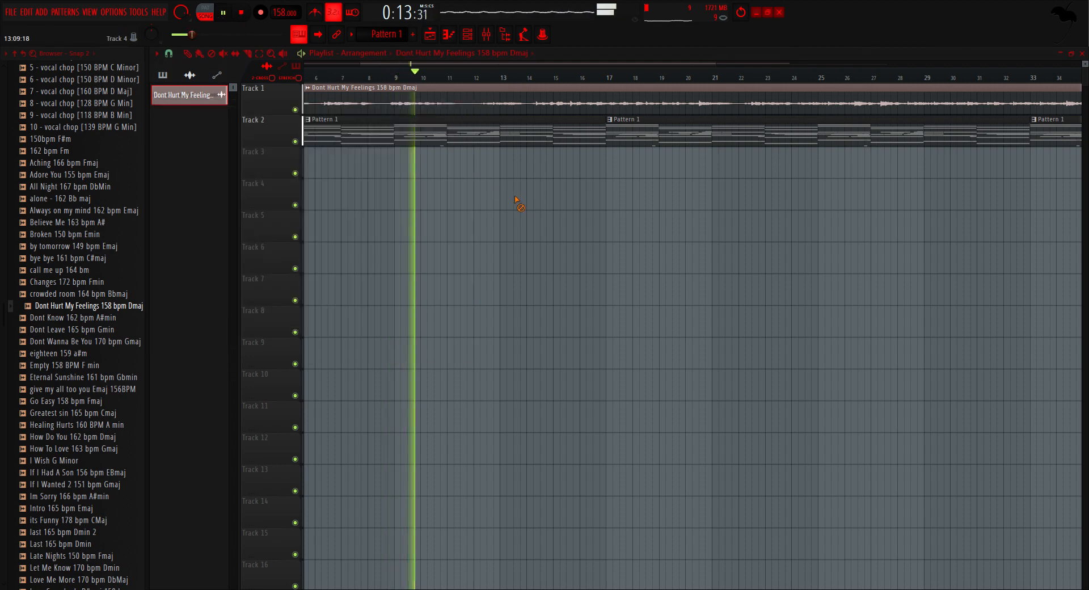
{"action": "left_click", "coordinate": [486, 34]}
{"action": "left_click_drag", "start_coordinate": [251, 369], "coordinate": [278, 357]}
{"action": "key", "text": "space"}
{"action": "key", "text": "space"}
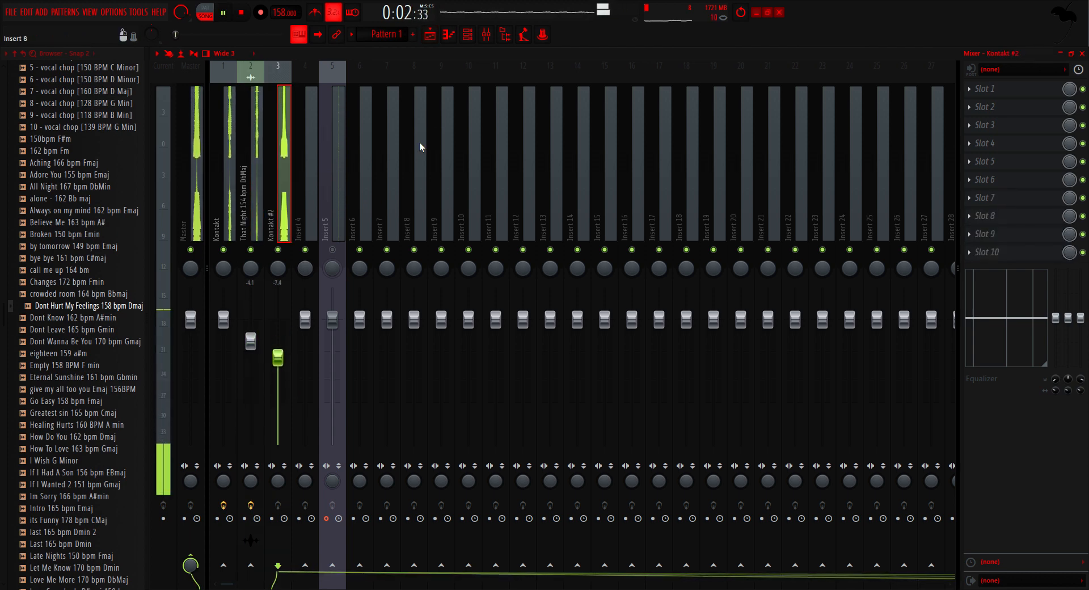
Step: Show the Unsorted channels and route the Xpand!2 channel to mixer track 4
{"action": "left_click", "coordinate": [467, 34]}
{"action": "scroll", "coordinate": [363, 201], "scroll_direction": "down", "scroll_amount": 3}
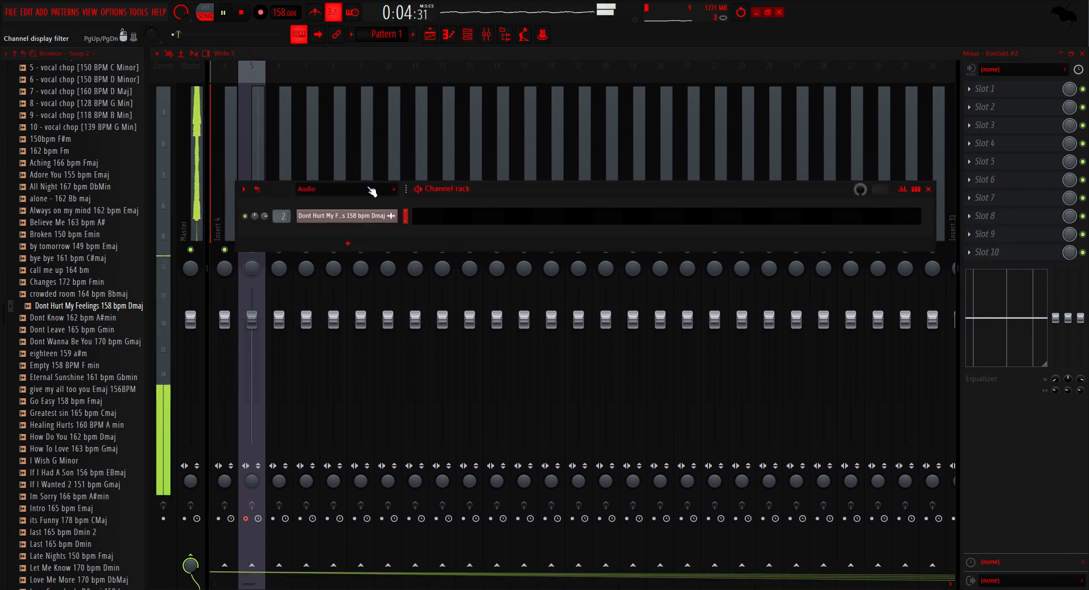
{"action": "scroll", "coordinate": [369, 189], "scroll_direction": "down", "scroll_amount": 1}
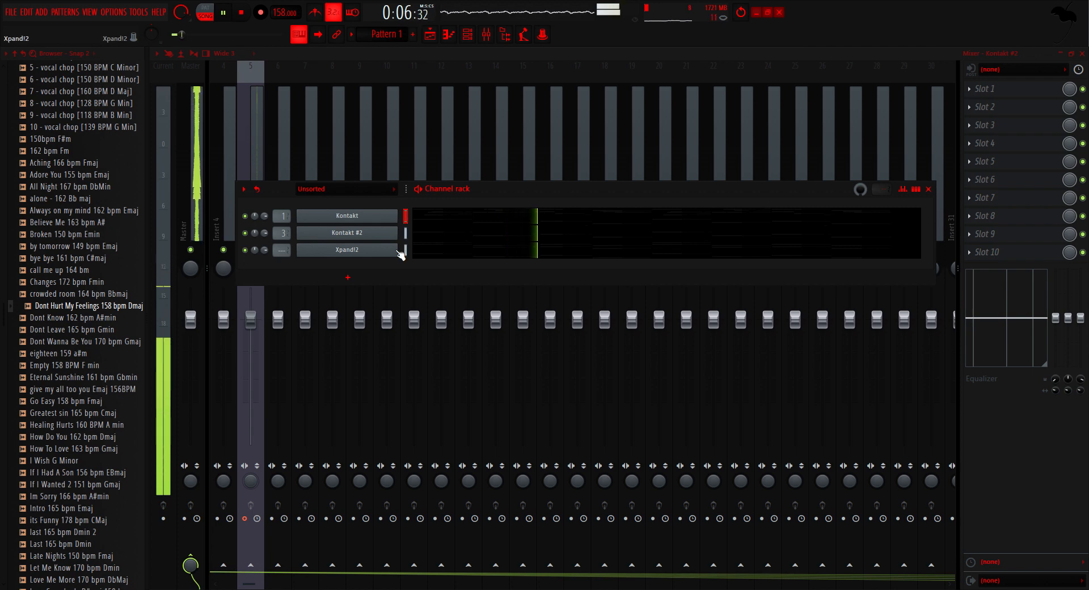
{"action": "left_click", "coordinate": [406, 250]}
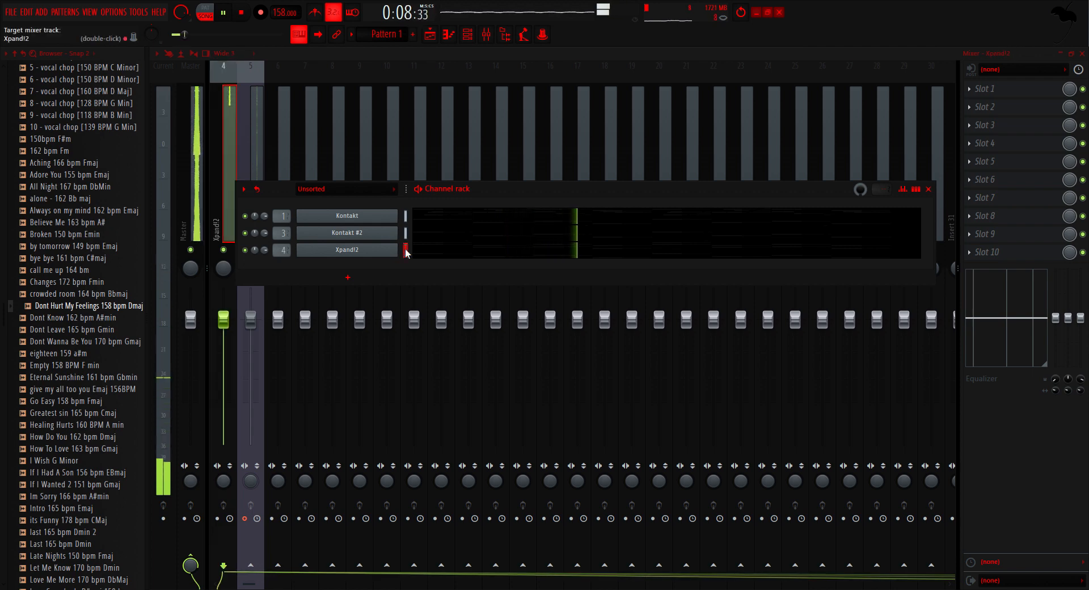
Step: Move the record-armed mixer insert with the In 1 input to track 25
{"action": "left_click", "coordinate": [281, 146]}
{"action": "left_click_drag", "start_coordinate": [259, 199], "coordinate": [795, 198]}
{"action": "scroll", "coordinate": [737, 190], "scroll_direction": "up", "scroll_amount": 3}
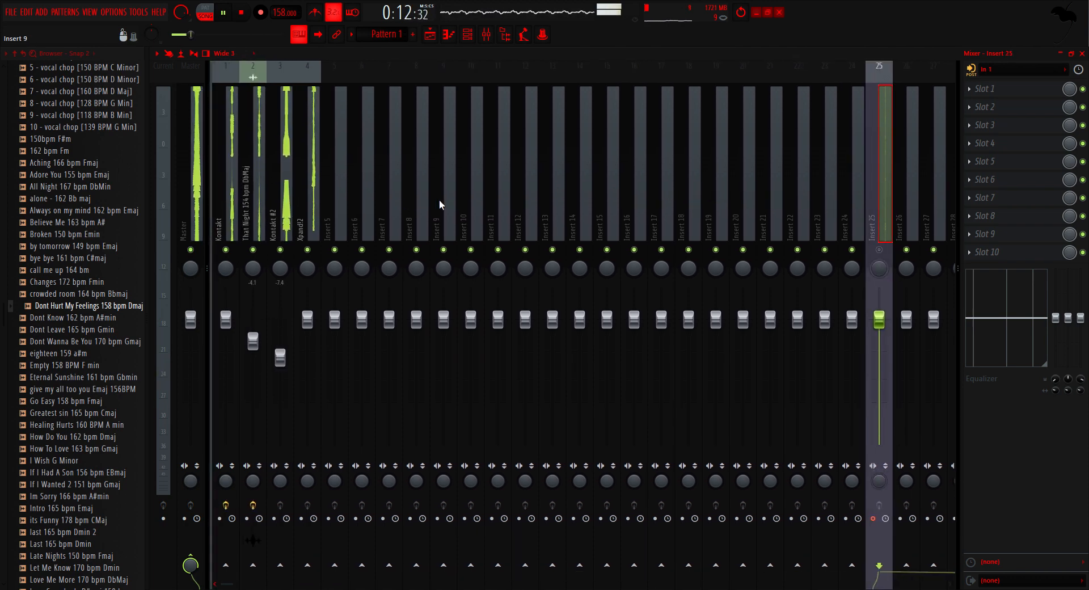
Step: Apply the piano 2 preset from ! FULL LOOP PRESETS to the Xpand!2 mixer track and move that track to position 2
{"action": "scroll", "coordinate": [39, 149], "scroll_direction": "up", "scroll_amount": 10}
{"action": "scroll", "coordinate": [51, 255], "scroll_direction": "up", "scroll_amount": 4}
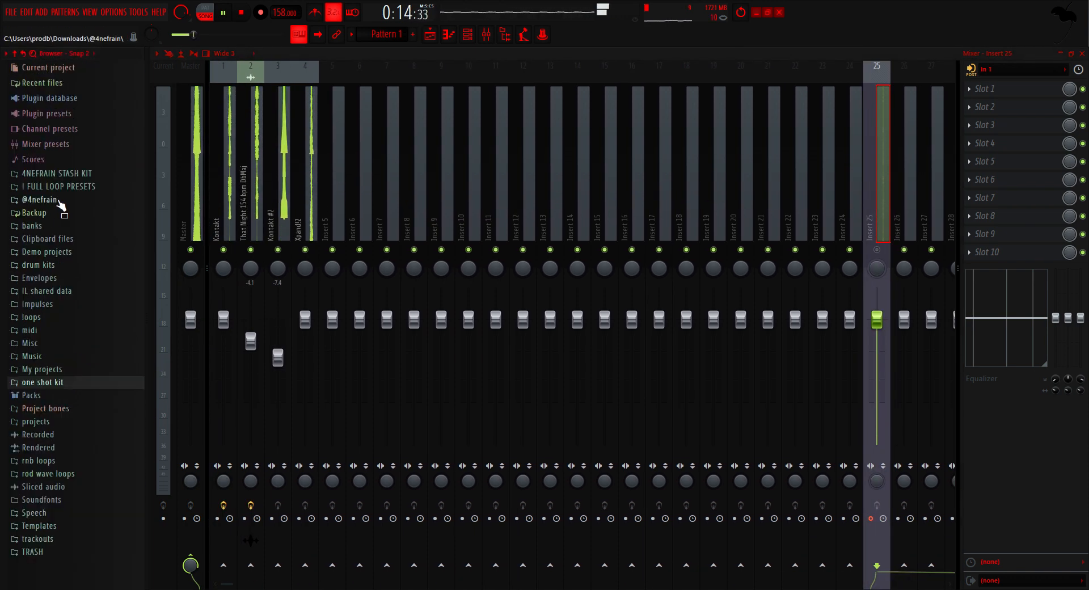
{"action": "left_click", "coordinate": [79, 188]}
{"action": "left_click_drag", "start_coordinate": [35, 247], "coordinate": [312, 227]}
{"action": "key", "text": "alt+Left"}
{"action": "key", "text": "alt+Left"}
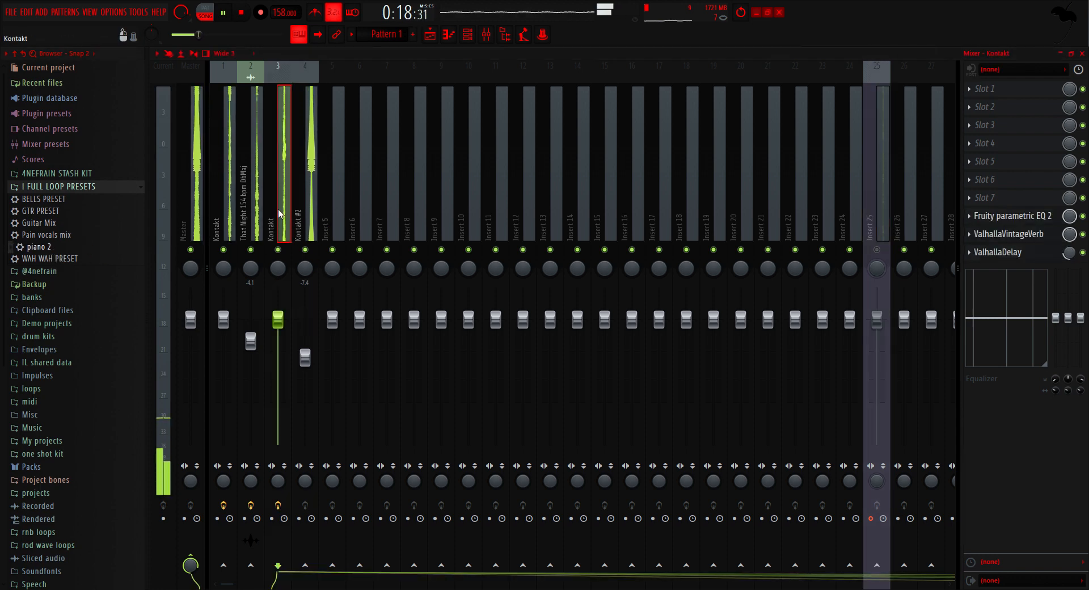
Step: Lower the level of the Xpand!2 track in mixer position 2
{"action": "left_click_drag", "start_coordinate": [247, 320], "coordinate": [230, 329]}
{"action": "left_click_drag", "start_coordinate": [251, 333], "coordinate": [253, 350]}
{"action": "left_click", "coordinate": [468, 34]}
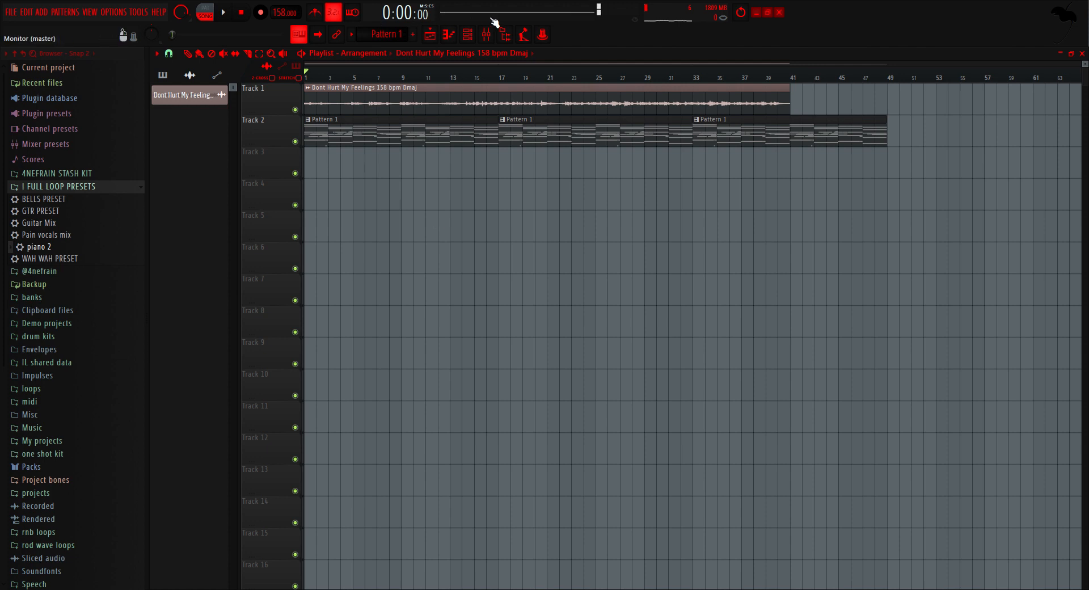
Step: Switch the playlist focus and its clip picker from audio to pattern clips
{"action": "left_click", "coordinate": [467, 34]}
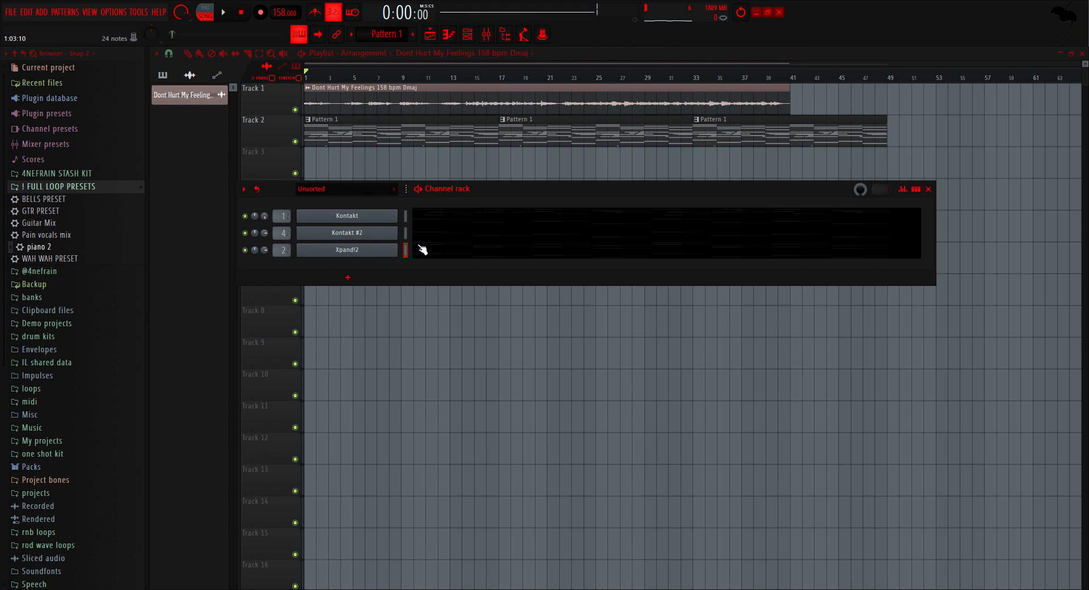
{"action": "key", "text": "F6"}
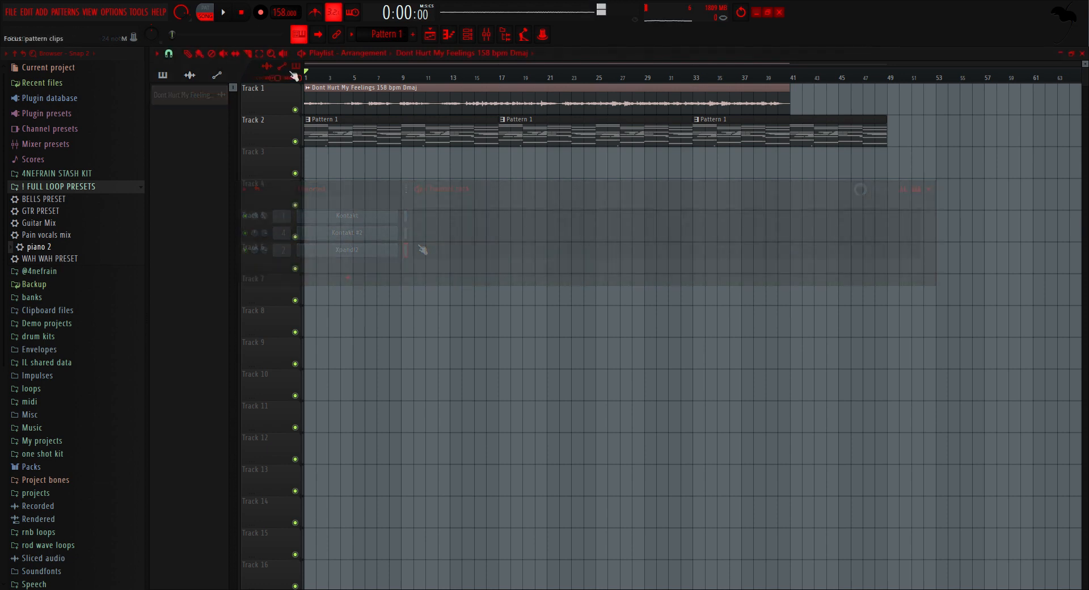
{"action": "left_click", "coordinate": [292, 79]}
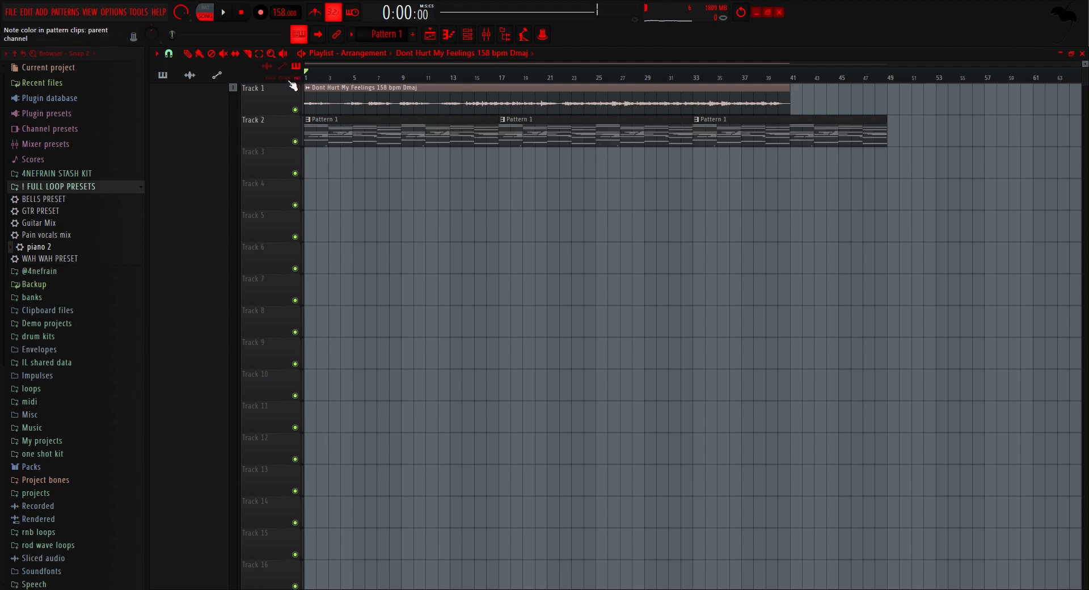
{"action": "left_click", "coordinate": [163, 74]}
Step: Examine the Kontakt and Xpand!2 note endings around bar 17 of Pattern 1, and return to the playlist
{"action": "left_click", "coordinate": [467, 35]}
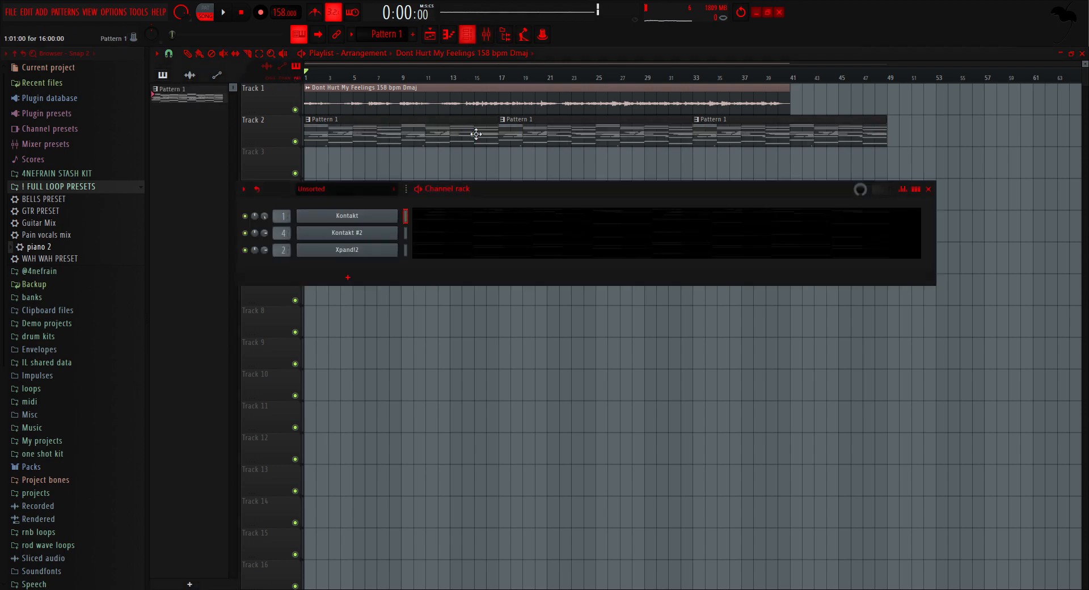
{"action": "left_click", "coordinate": [906, 224]}
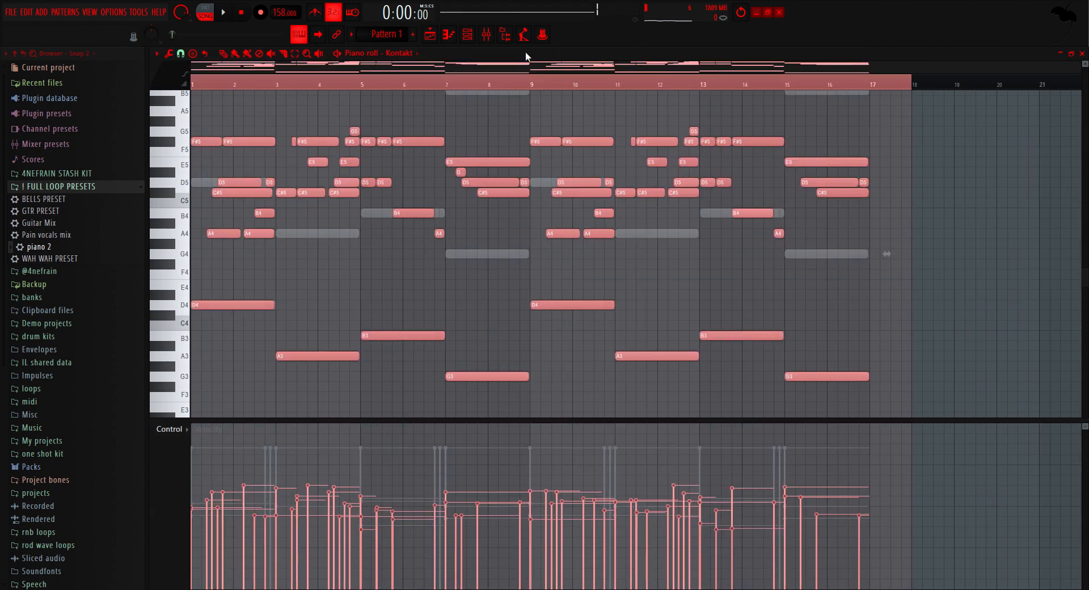
{"action": "left_click", "coordinate": [424, 118]}
{"action": "scroll", "coordinate": [907, 272], "scroll_direction": "up", "scroll_amount": 5}
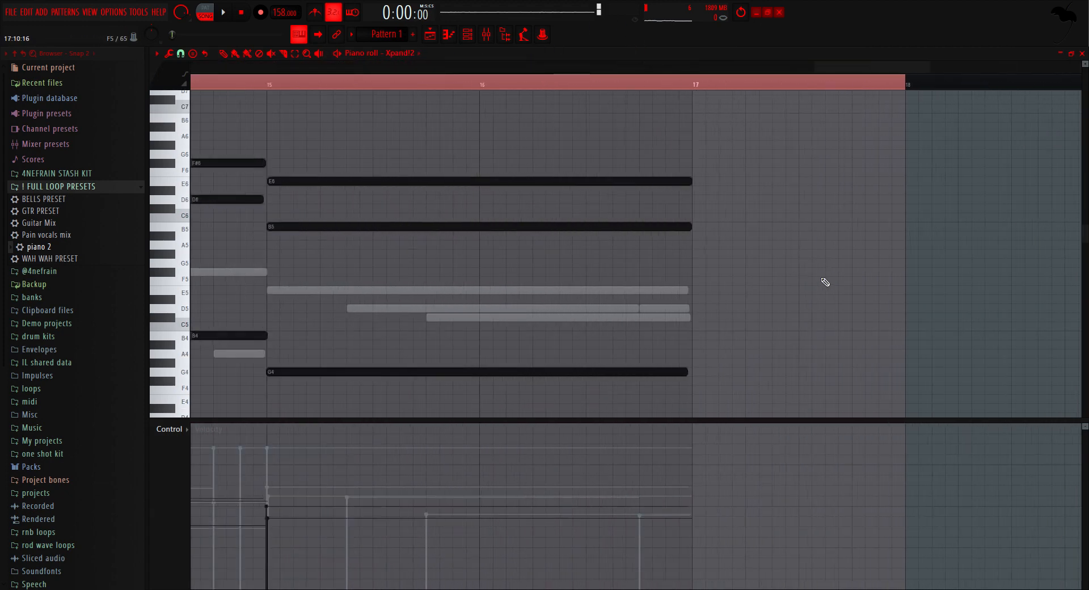
{"action": "scroll", "coordinate": [479, 170], "scroll_direction": "up", "scroll_amount": 3}
{"action": "scroll", "coordinate": [852, 235], "scroll_direction": "up", "scroll_amount": 3}
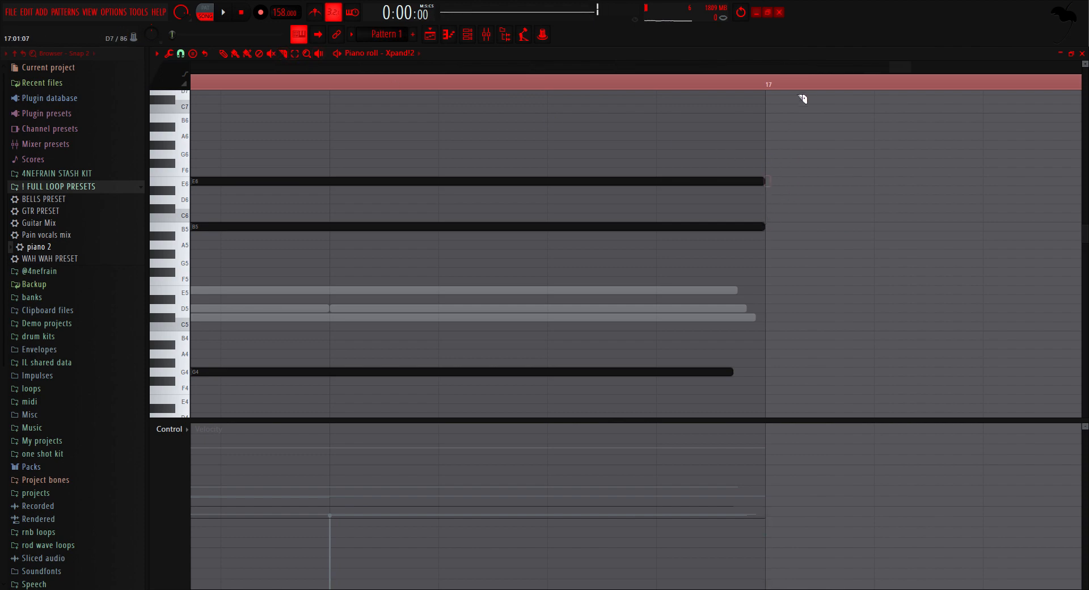
{"action": "scroll", "coordinate": [578, 121], "scroll_direction": "down", "scroll_amount": 3}
{"action": "left_click", "coordinate": [430, 34]}
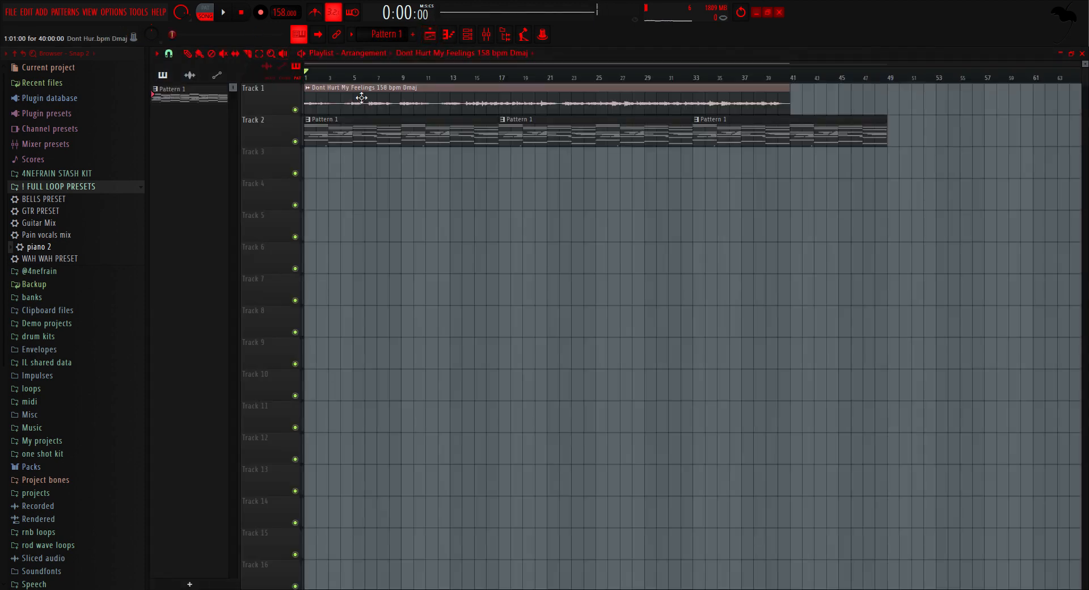
Step: Place a C#5 note on the last beat of bar 1 in the Ambient Noise piano roll
{"action": "left_click", "coordinate": [468, 35]}
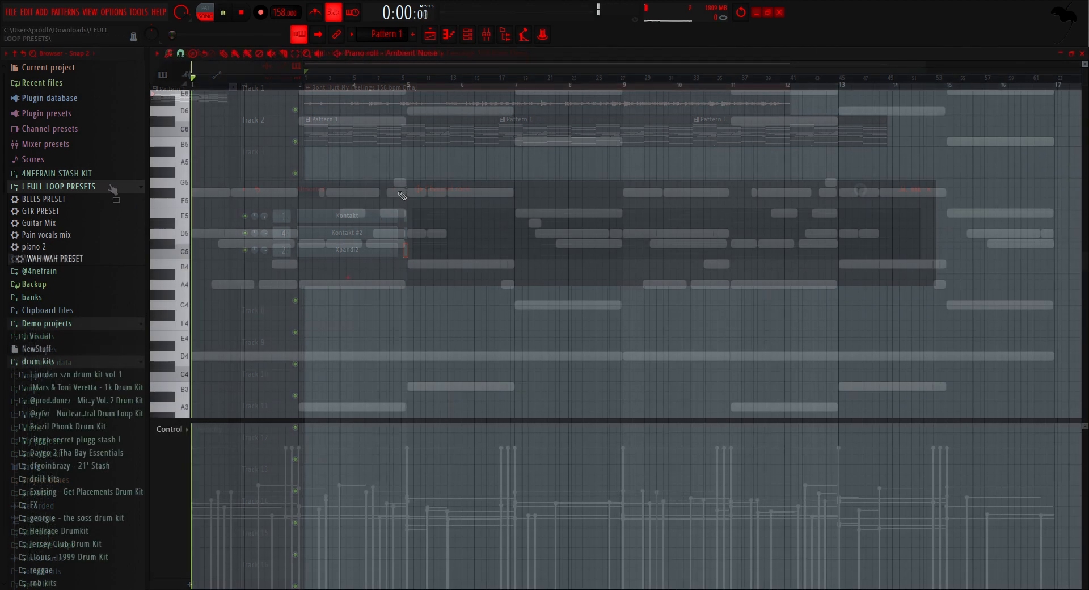
{"action": "scroll", "coordinate": [225, 287], "scroll_direction": "up", "scroll_amount": 2, "text": "ctrl"}
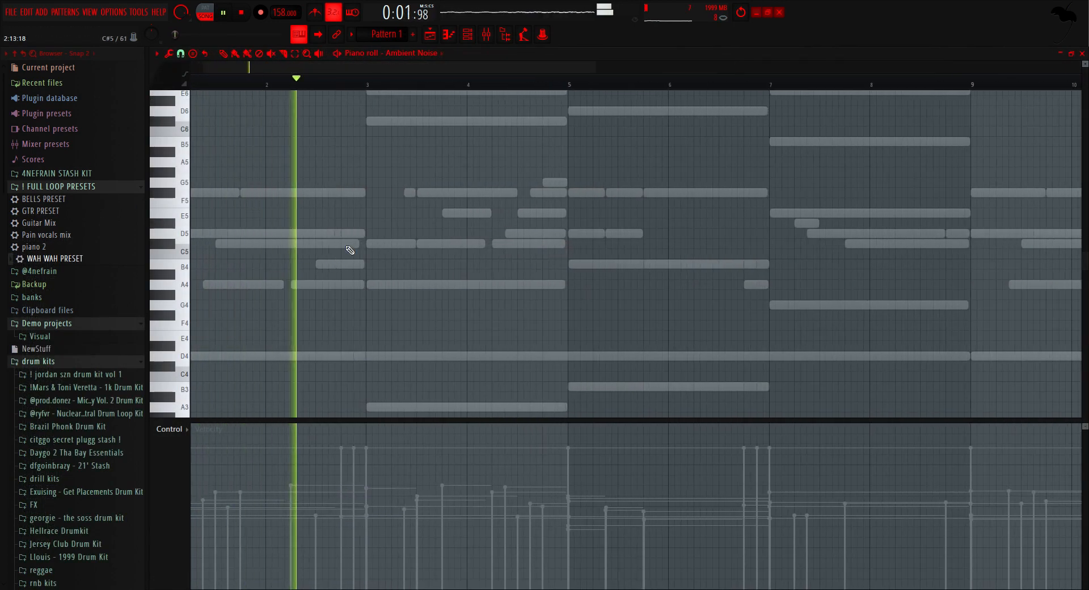
{"action": "key", "text": "space"}
{"action": "left_click", "coordinate": [248, 243]}
{"action": "key", "text": "space"}
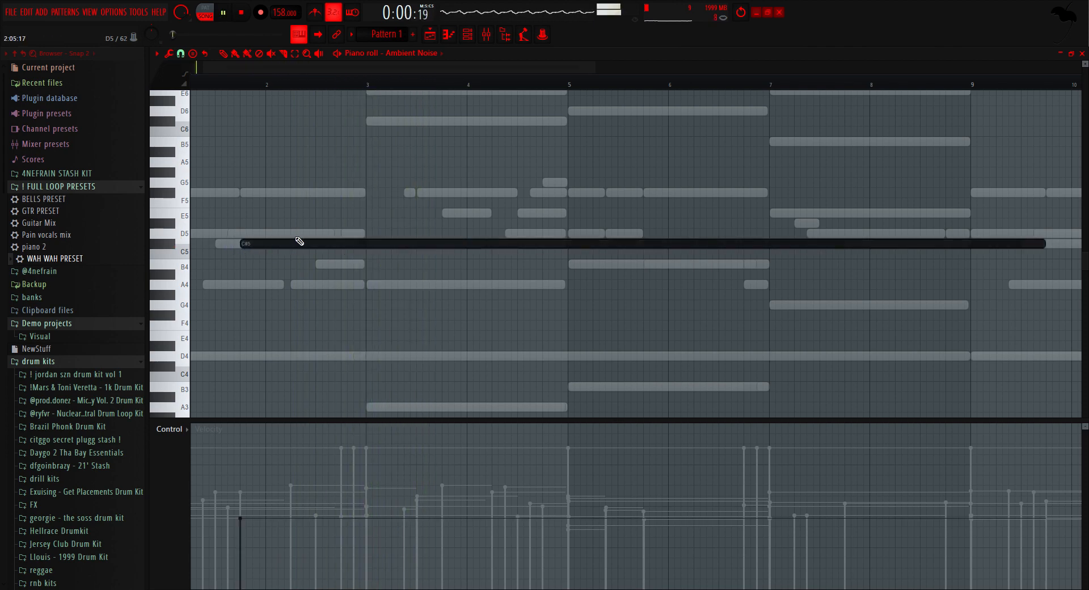
{"action": "scroll", "coordinate": [737, 267], "scroll_direction": "down", "scroll_amount": 3, "text": "ctrl"}
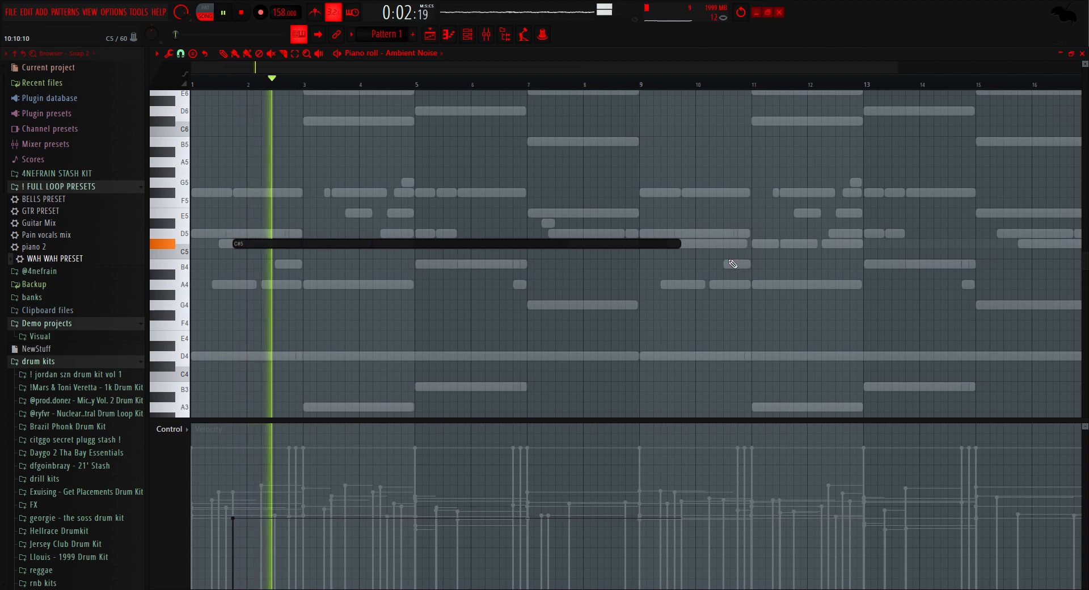
Step: Repeat the C#5 note eight bars later and resize the two notes to end at bars 5 and 13
{"action": "scroll", "coordinate": [743, 264], "scroll_direction": "down", "scroll_amount": 2, "text": "ctrl"}
{"action": "key", "text": "ctrl+b"}
{"action": "key", "text": "ctrl+d"}
{"action": "key", "text": "shift+d"}
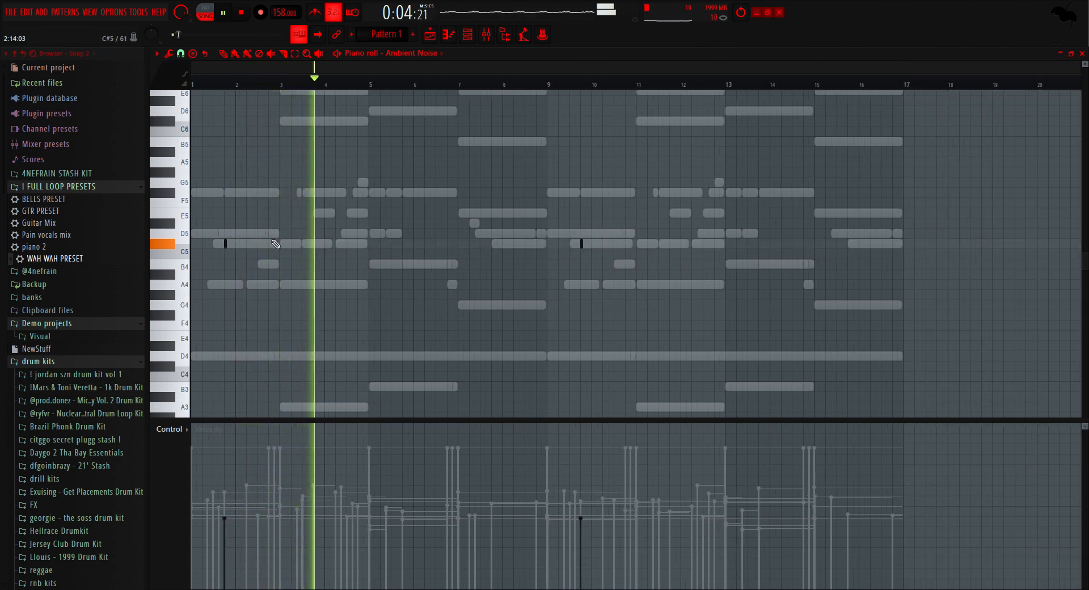
{"action": "key", "text": "ctrl+a"}
{"action": "left_click_drag", "start_coordinate": [226, 245], "coordinate": [376, 260]}
{"action": "key", "text": "ctrl+d"}
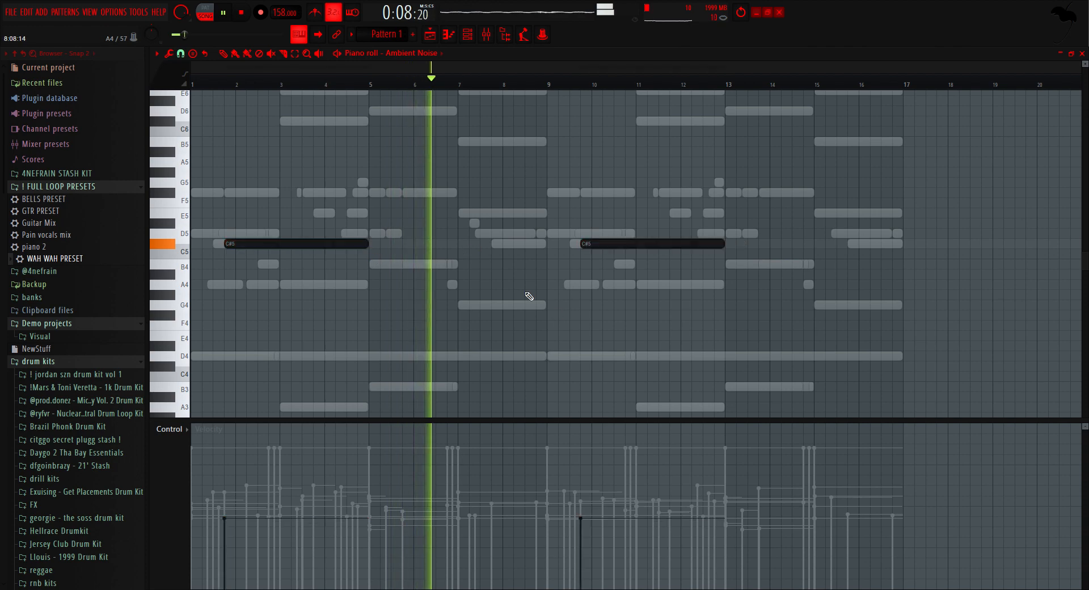
Step: Raise the velocity of both C#5 notes in the Ambient Noise piano roll
{"action": "key", "text": "ctrl+a"}
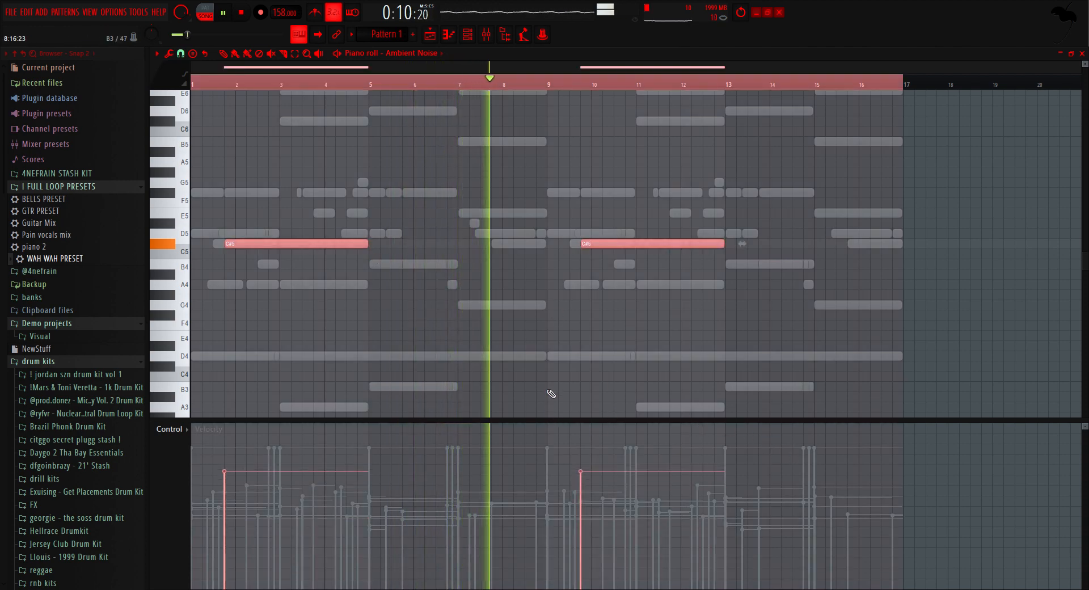
{"action": "key", "text": "ctrl+d"}
{"action": "key", "text": "ctrl+d"}
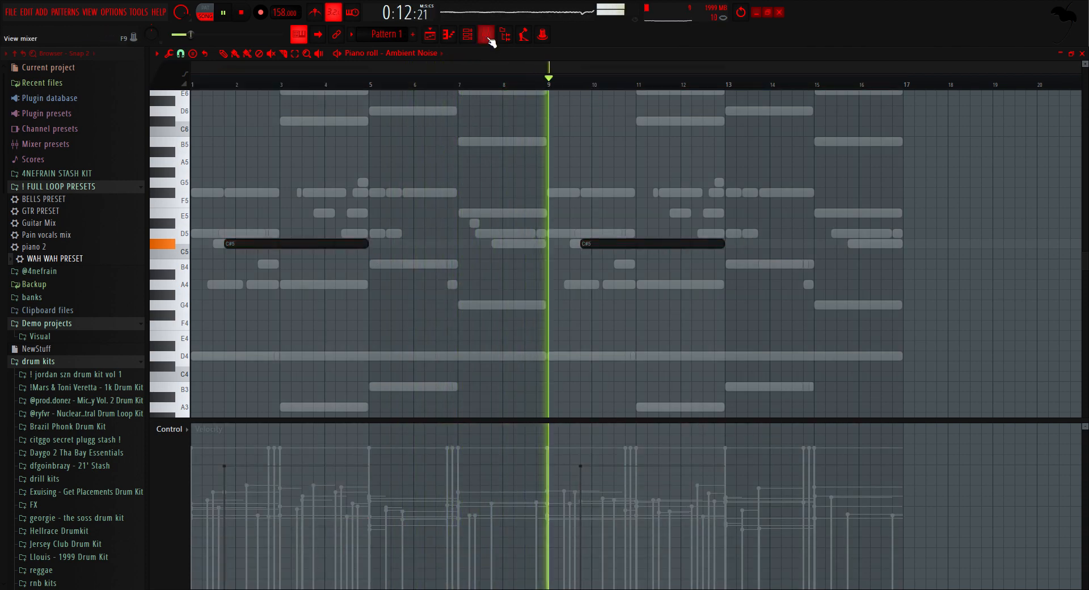
{"action": "left_click", "coordinate": [468, 35]}
{"action": "left_click", "coordinate": [439, 289]}
{"action": "left_click", "coordinate": [436, 289]}
{"action": "key", "text": "ctrl+a"}
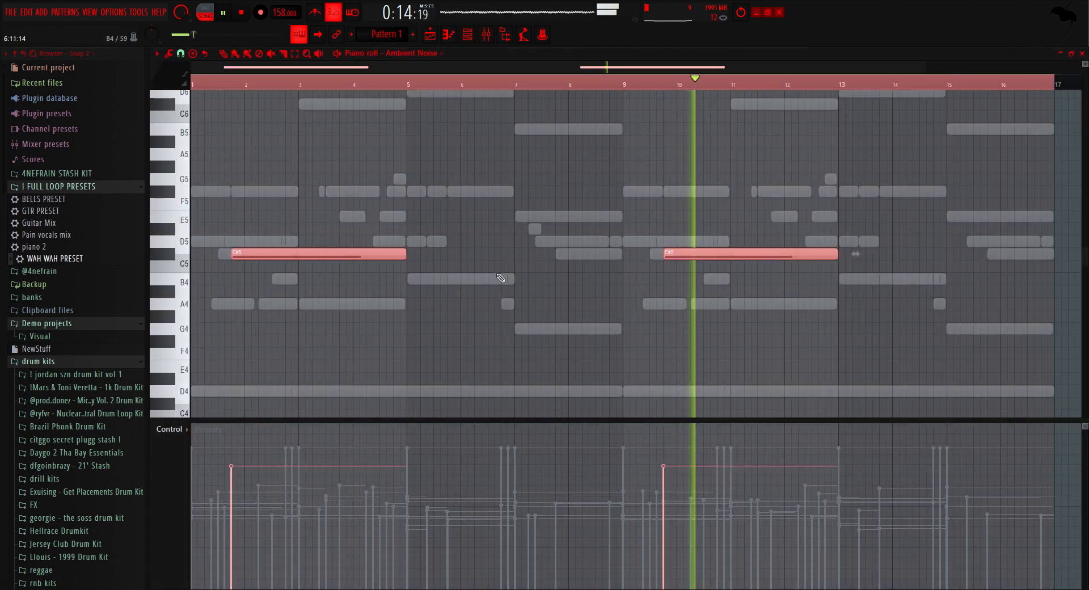
{"action": "key", "text": "ctrl+d"}
{"action": "key", "text": "ctrl+d"}
Step: Lower the Wah - Good track in mixer position 6 to about -14.2 dB and collapse the expanded browser folders
{"action": "left_click", "coordinate": [486, 35]}
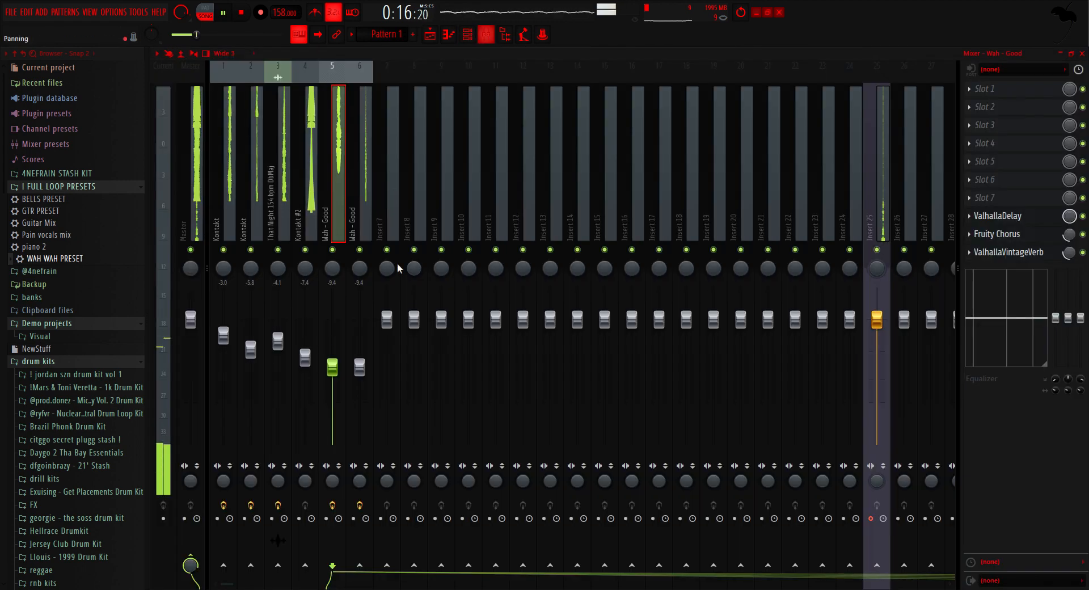
{"action": "left_click_drag", "start_coordinate": [363, 371], "coordinate": [366, 390]}
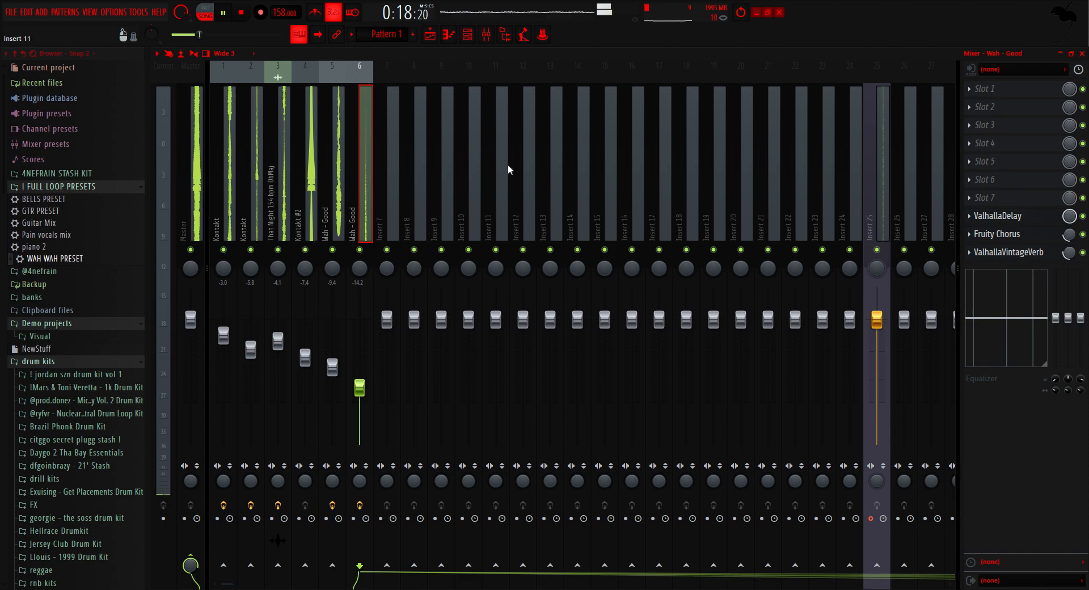
{"action": "left_click", "coordinate": [448, 36]}
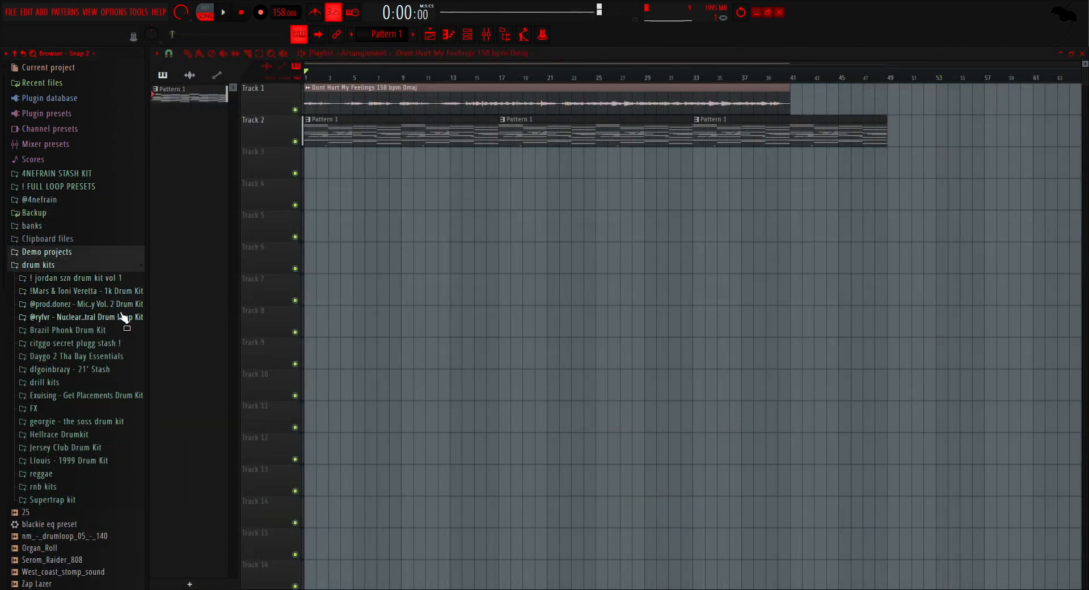
{"action": "left_click", "coordinate": [134, 265]}
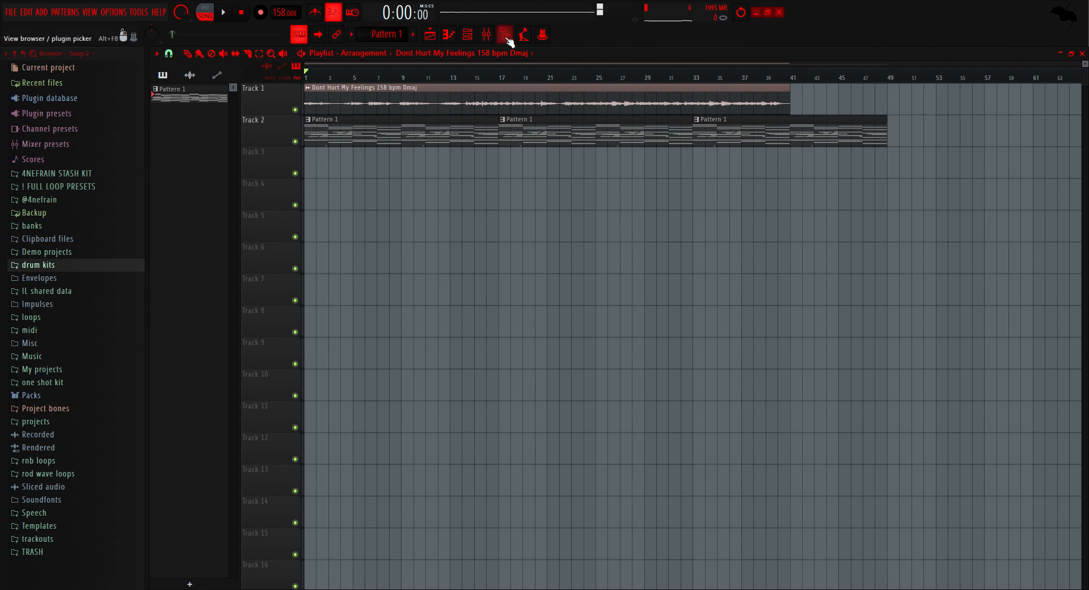
Step: Add an Ample Guitar M II Lite channel, close its plugin window and route it to mixer track 7
{"action": "left_click", "coordinate": [467, 34]}
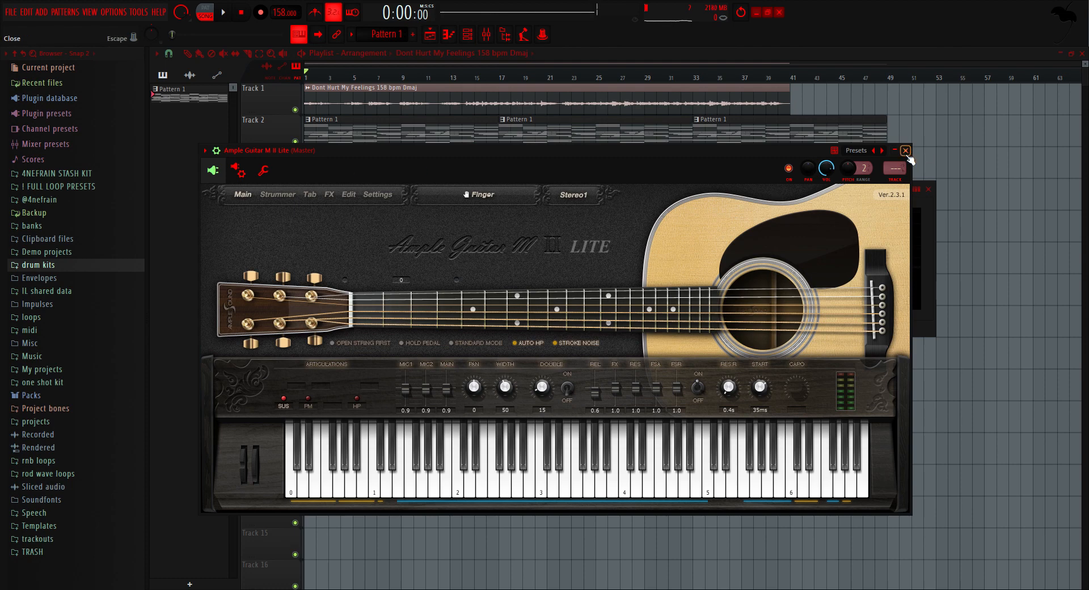
{"action": "left_click", "coordinate": [906, 151]}
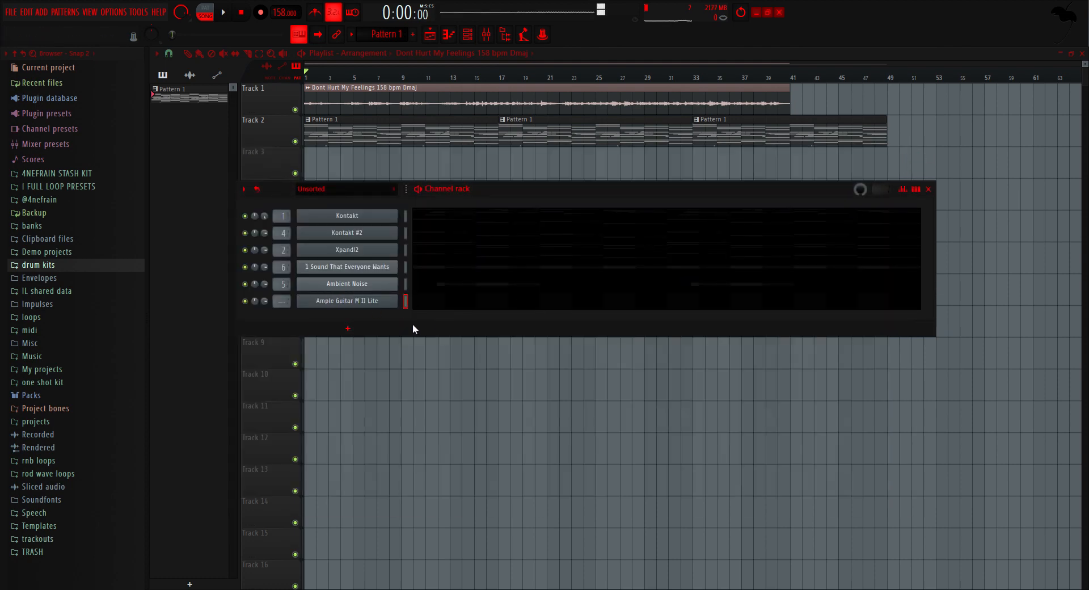
{"action": "key", "text": "ctrl+l"}
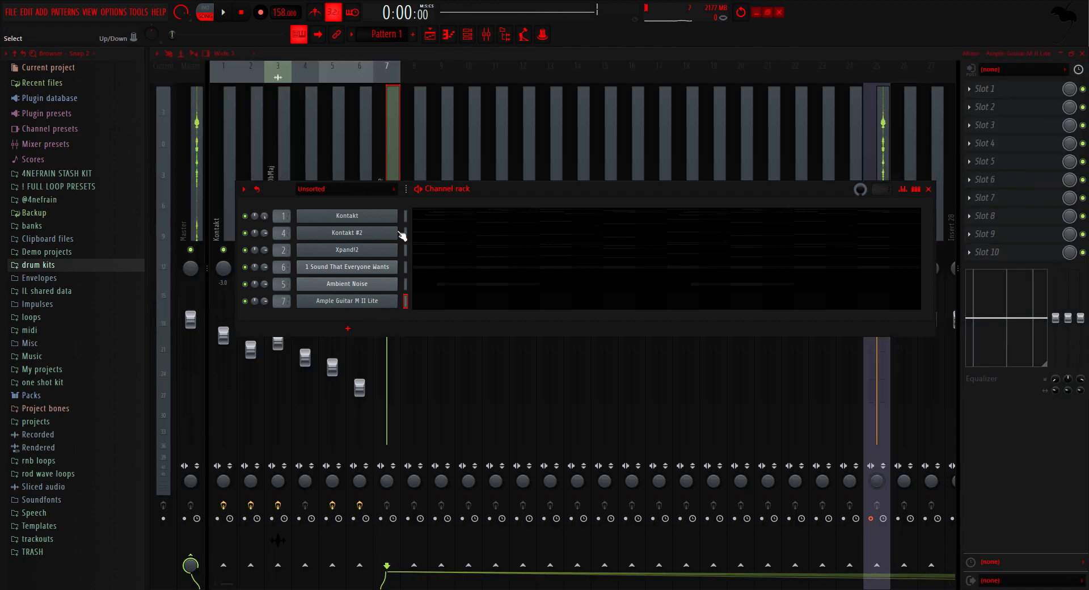
Step: Apply the Guitar Mix preset from ! FULL LOOP PRESETS to the Ample Guitar M II Lite mixer track
{"action": "left_click", "coordinate": [385, 146]}
{"action": "left_click", "coordinate": [60, 187]}
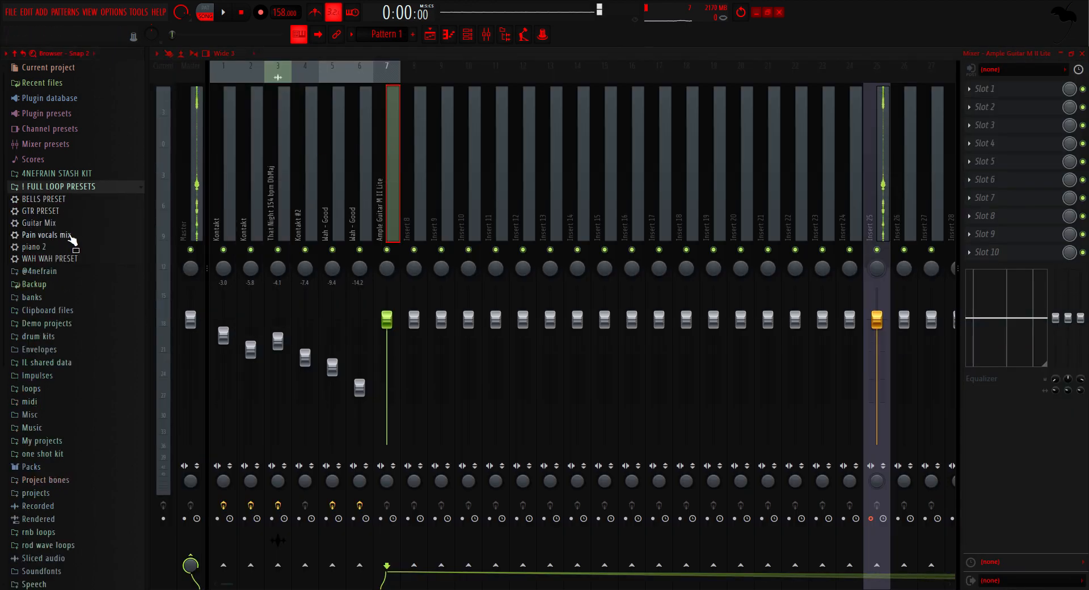
{"action": "left_click_drag", "start_coordinate": [77, 221], "coordinate": [391, 233]}
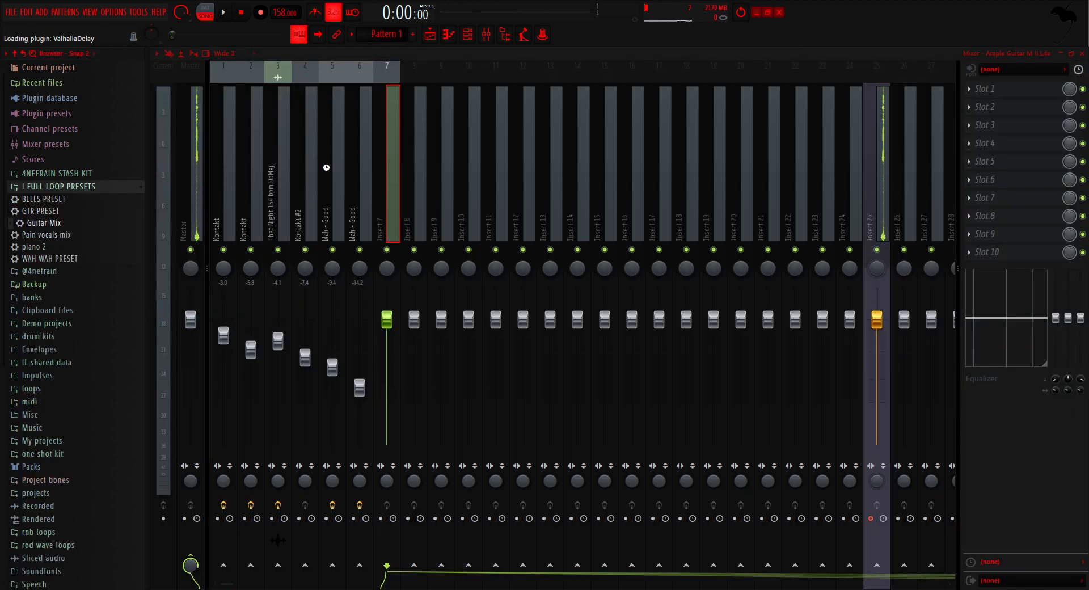
Step: Collapse the ! FULL LOOP PRESETS folder and move the Ample Guitar M II Lite channel directly below Xpand!2
{"action": "left_click", "coordinate": [126, 190]}
{"action": "left_click", "coordinate": [468, 34]}
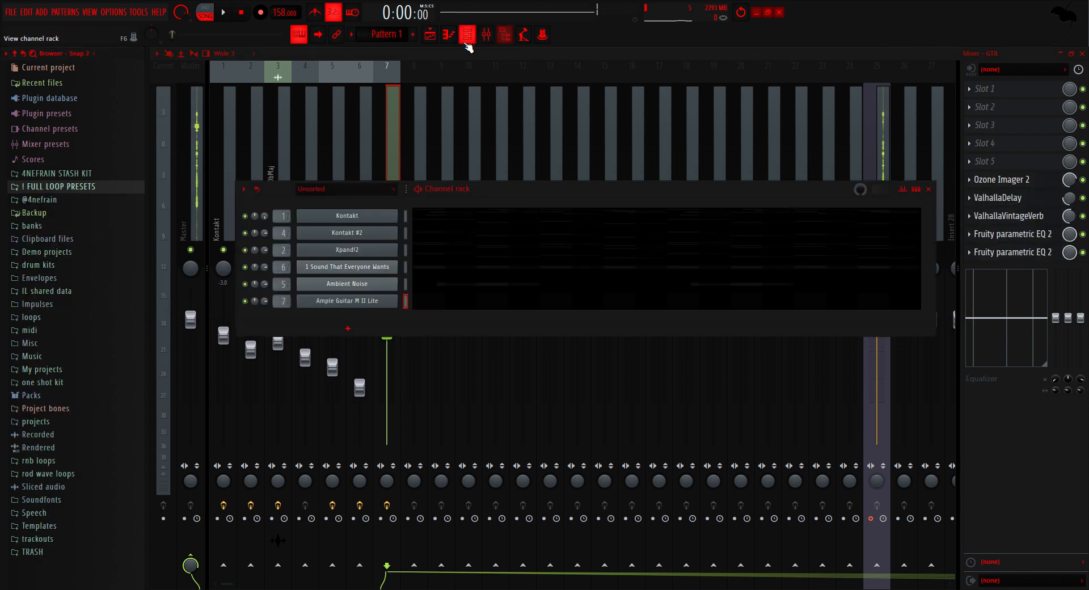
{"action": "left_click_drag", "start_coordinate": [376, 302], "coordinate": [388, 272]}
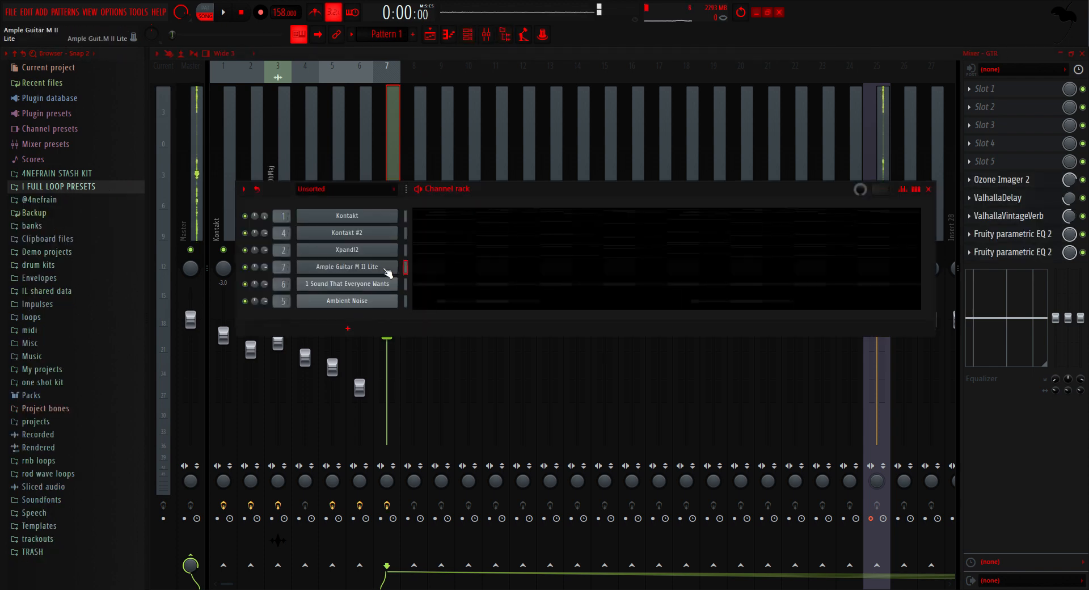
Step: Place two-bar D4, A3, B3 and G3 root notes at bars 1, 3, 5 and 7 in the Ample Guitar M II Lite piano roll
{"action": "left_click", "coordinate": [426, 272]}
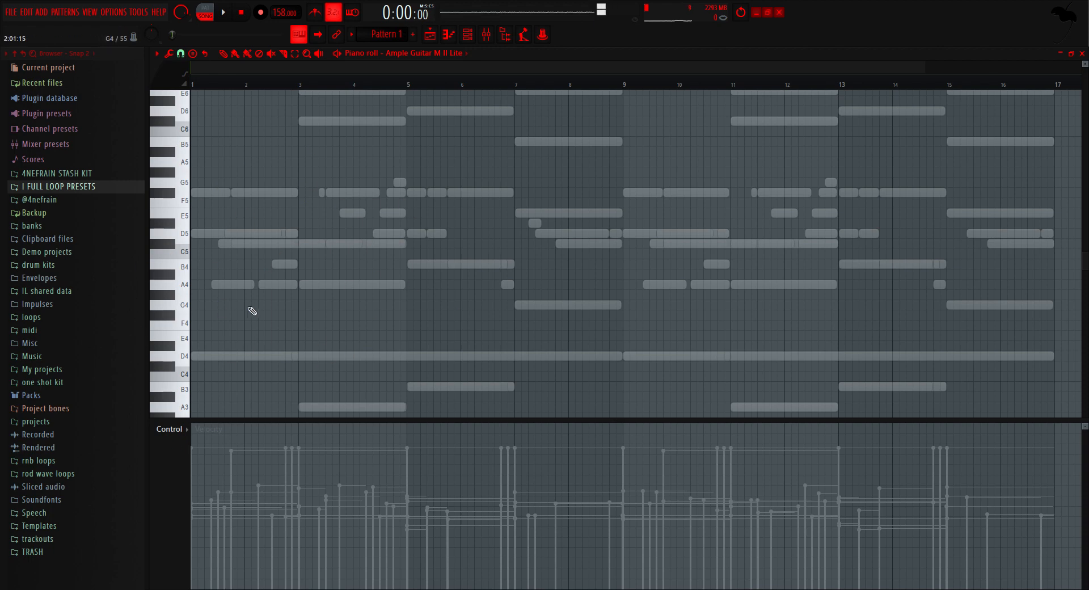
{"action": "left_click", "coordinate": [215, 360]}
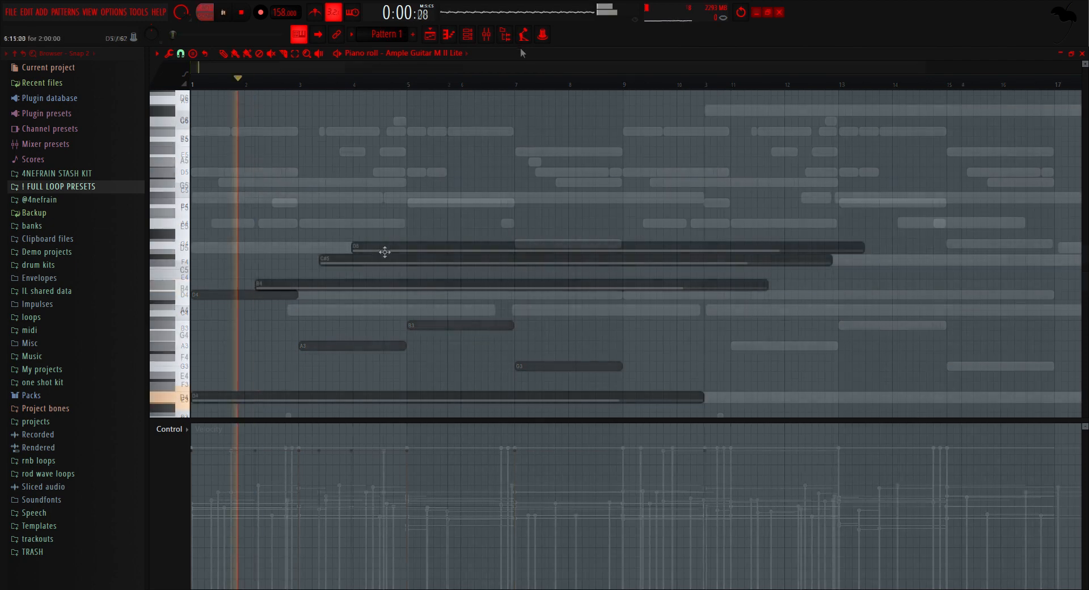
{"action": "key", "text": "space"}
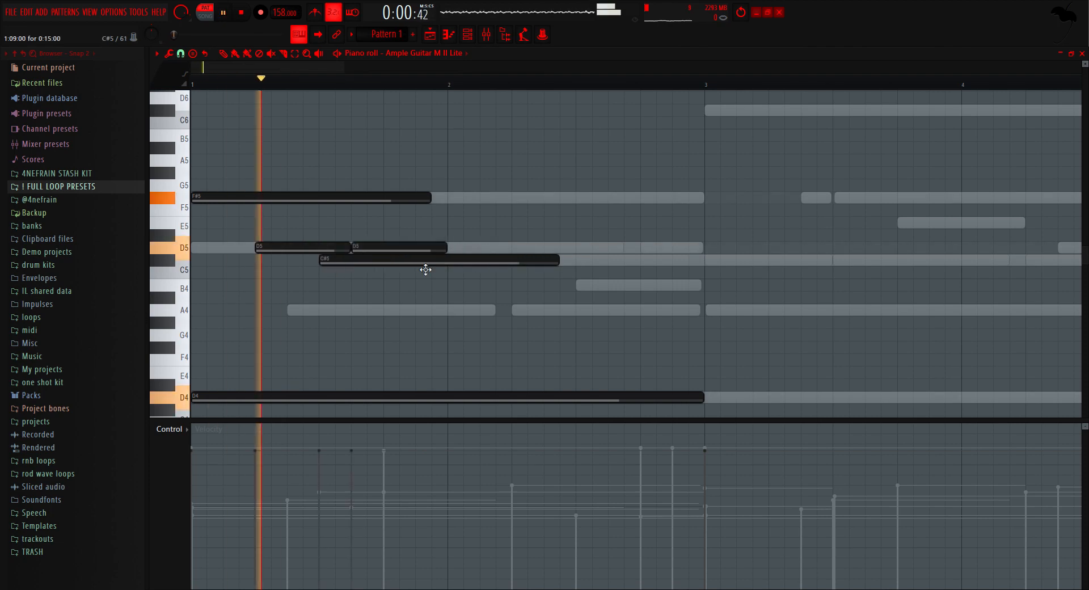
Step: Shape the bar 1 guitar melody with short D5 and C#5 notes and a D5 held until bar 3
{"action": "key", "text": "space"}
{"action": "left_click_drag", "start_coordinate": [349, 248], "coordinate": [317, 247]}
{"action": "key", "text": "space"}
{"action": "key", "text": "space"}
{"action": "left_click_drag", "start_coordinate": [557, 260], "coordinate": [382, 261]}
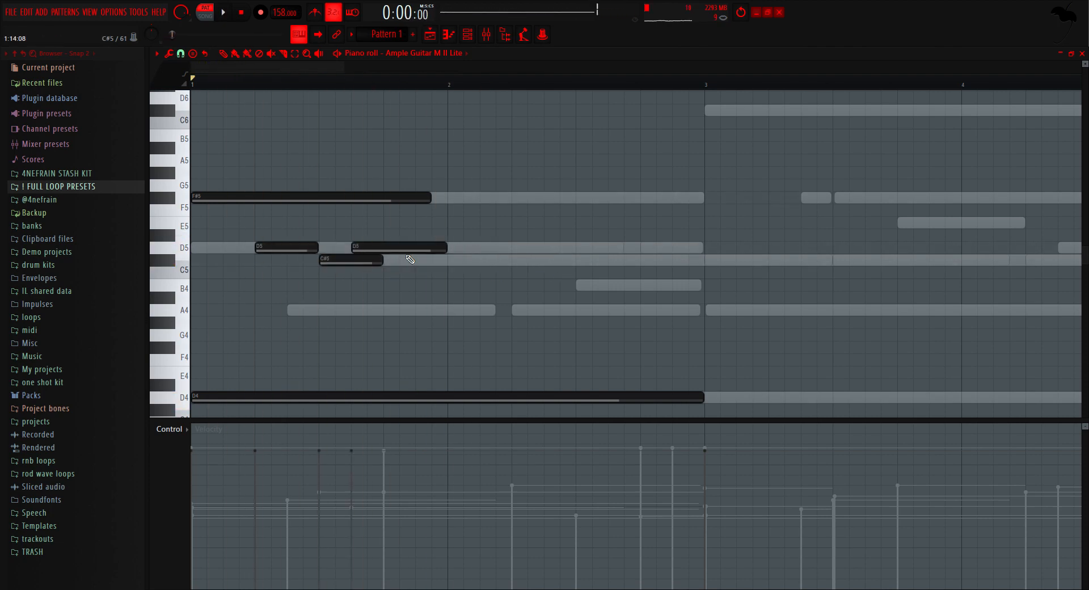
{"action": "left_click_drag", "start_coordinate": [445, 248], "coordinate": [702, 247]}
Step: Extend the opening F#5 to the middle of bar 2, and add F#5 and B4 notes from there to bar 3
{"action": "right_click", "coordinate": [408, 200]}
{"action": "left_click", "coordinate": [198, 197]}
{"action": "left_click_drag", "start_coordinate": [597, 202], "coordinate": [703, 198]}
{"action": "left_click", "coordinate": [578, 286]}
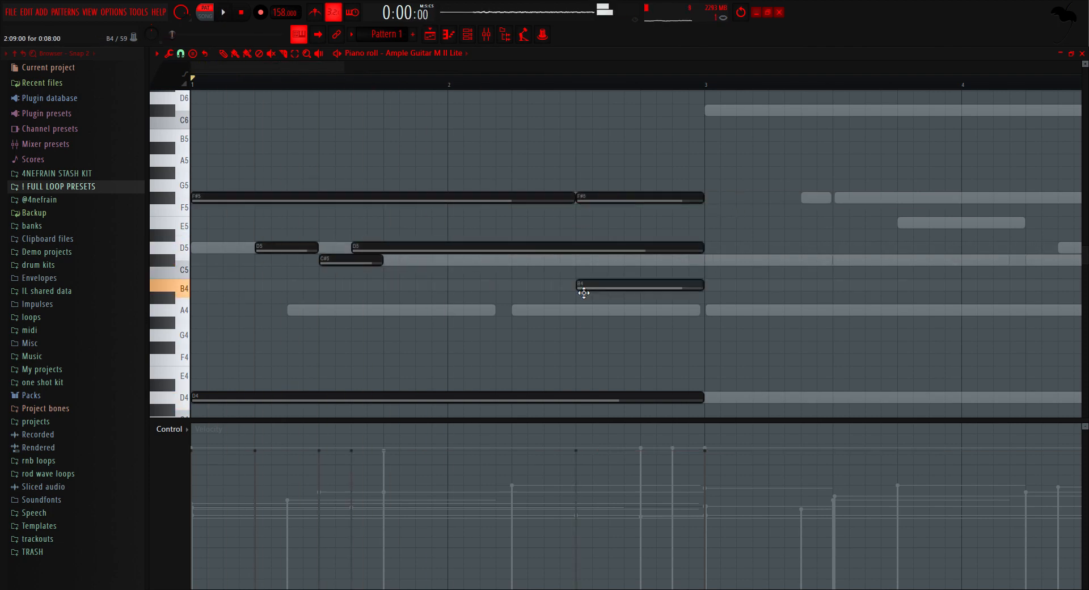
{"action": "left_click", "coordinate": [622, 197]}
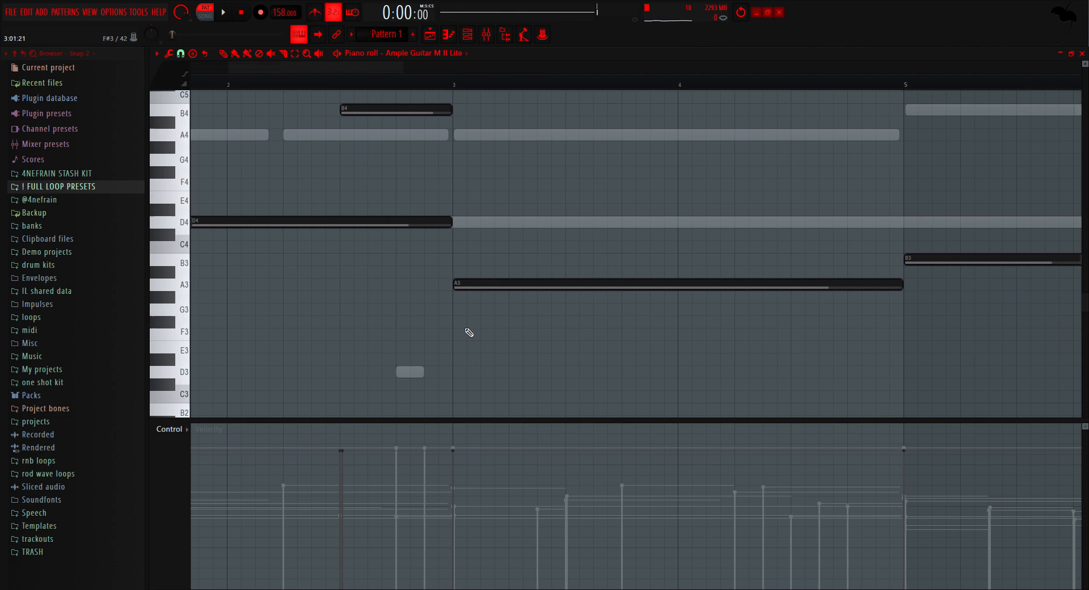
Step: Add the bar 3 guitar notes: C#5 held to bar 4, A4 and F#5 mid-bar, E5 on the last beat and D5 at bar 4
{"action": "scroll", "coordinate": [466, 330], "scroll_direction": "up", "scroll_amount": 3}
{"action": "left_click", "coordinate": [461, 235]}
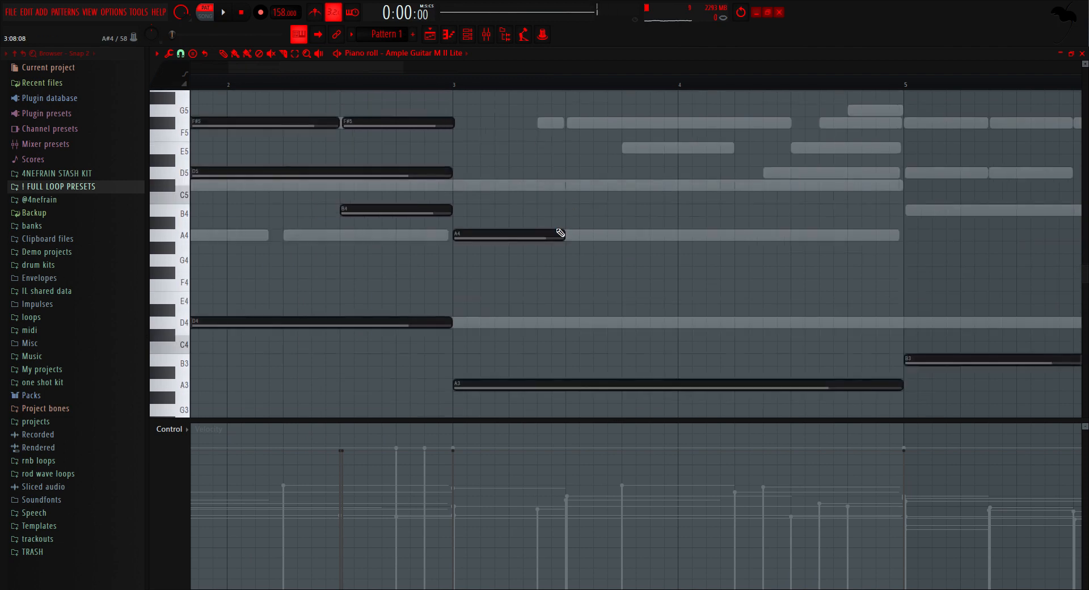
{"action": "left_click_drag", "start_coordinate": [559, 234], "coordinate": [560, 185]}
{"action": "left_click_drag", "start_coordinate": [563, 186], "coordinate": [674, 191]}
{"action": "left_click", "coordinate": [569, 237]}
{"action": "left_click", "coordinate": [572, 123]}
{"action": "left_click", "coordinate": [630, 152]}
{"action": "left_click", "coordinate": [680, 174]}
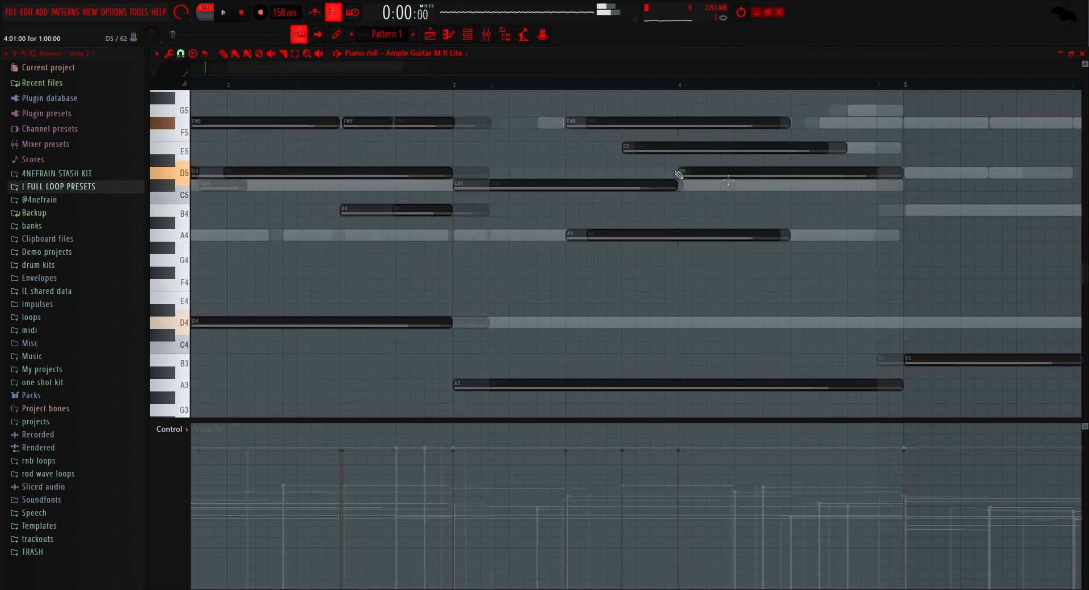
Step: Shorten the F#5 and E5 melody notes in the second half of bar 3 to one beat each
{"action": "key", "text": "space"}
{"action": "scroll", "coordinate": [719, 163], "scroll_direction": "down", "scroll_amount": 2}
{"action": "left_click_drag", "start_coordinate": [673, 106], "coordinate": [664, 156]}
{"action": "left_click_drag", "start_coordinate": [731, 123], "coordinate": [616, 124]}
{"action": "right_click", "coordinate": [653, 117]}
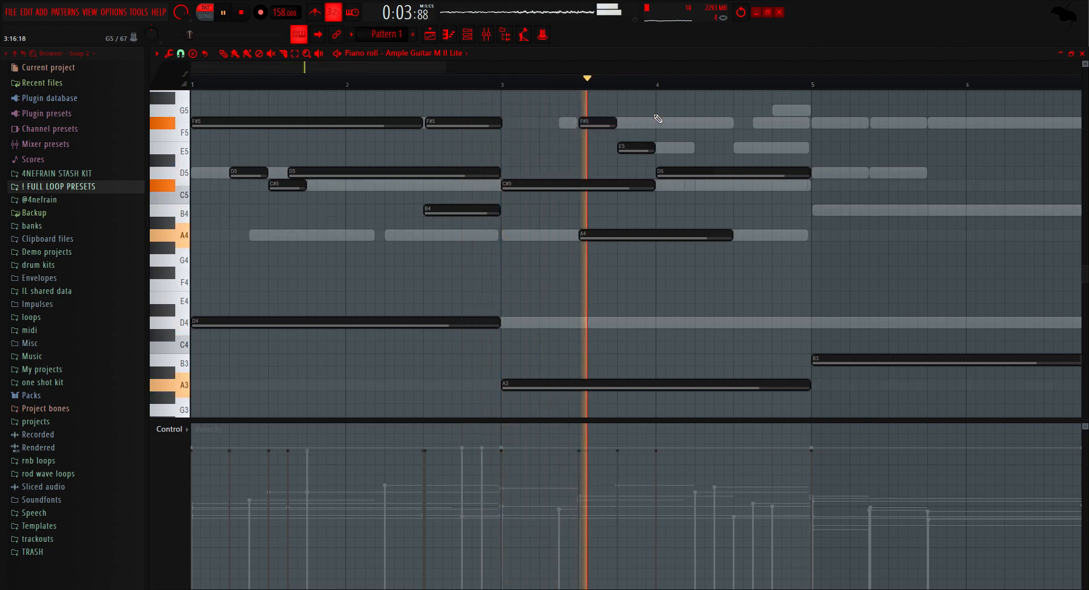
Step: Move the bar 4 D5 note an eighth note earlier, shorten the bar 3 C#5 to end where E5 starts, and play it back
{"action": "key", "text": "space"}
{"action": "scroll", "coordinate": [674, 176], "scroll_direction": "up", "scroll_amount": 2}
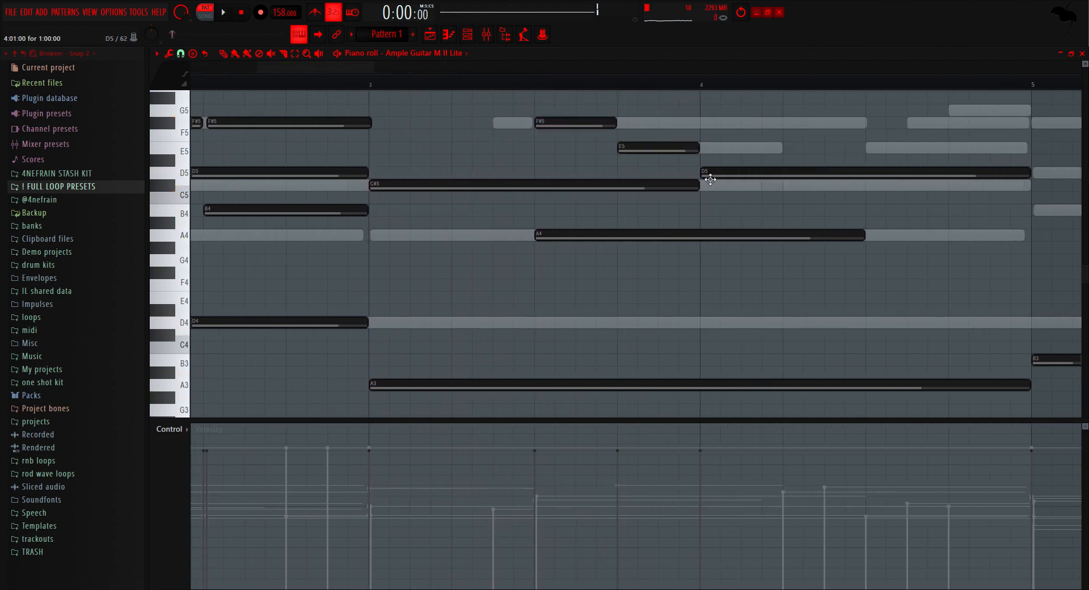
{"action": "left_click_drag", "start_coordinate": [725, 177], "coordinate": [618, 208]}
{"action": "key", "text": "space"}
{"action": "scroll", "coordinate": [617, 207], "scroll_direction": "down", "scroll_amount": 2}
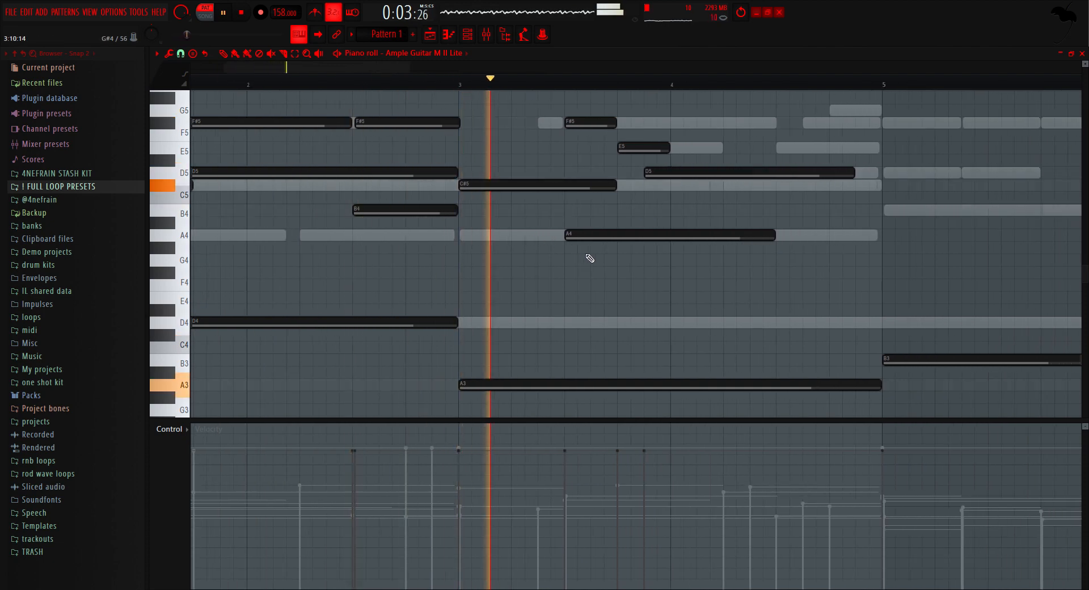
{"action": "key", "text": "space"}
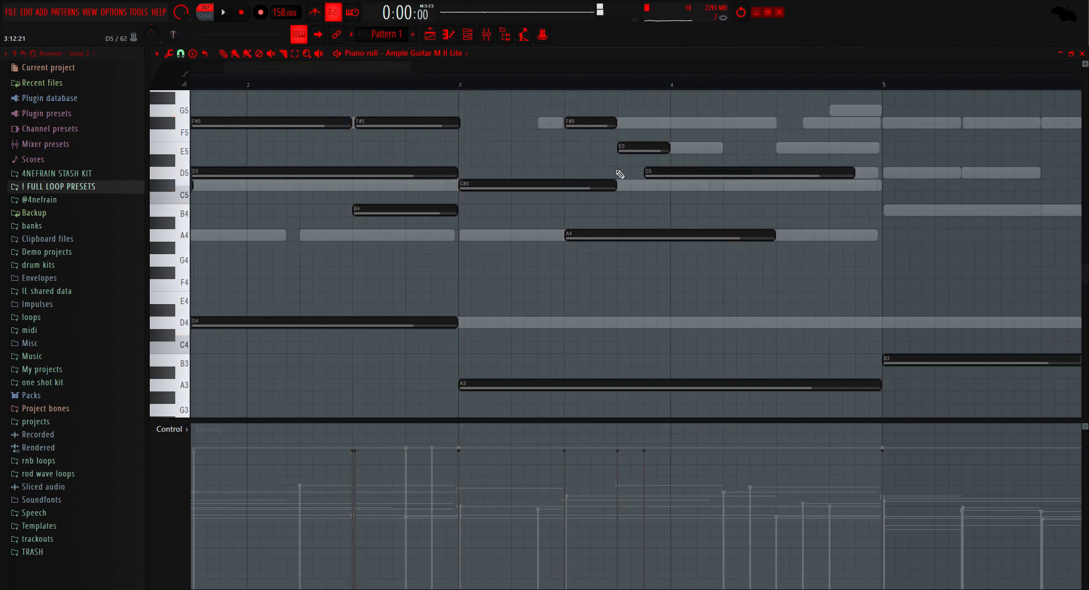
{"action": "scroll", "coordinate": [471, 154], "scroll_direction": "down", "scroll_amount": 3}
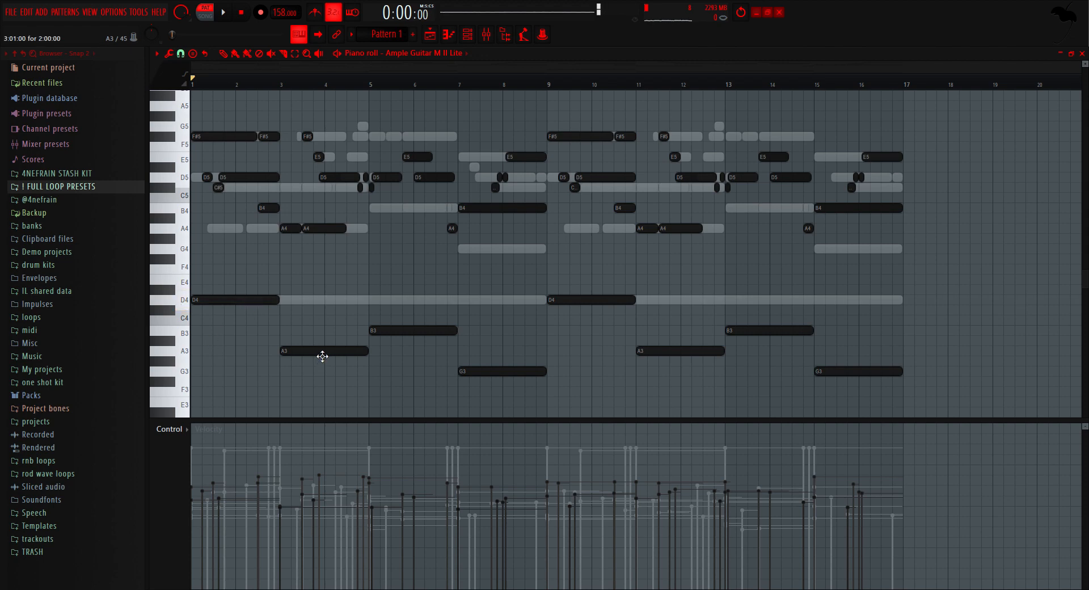
Step: Move the short A4 note at the start of bar 3 up to C#5
{"action": "scroll", "coordinate": [249, 238], "scroll_direction": "up", "scroll_amount": 4}
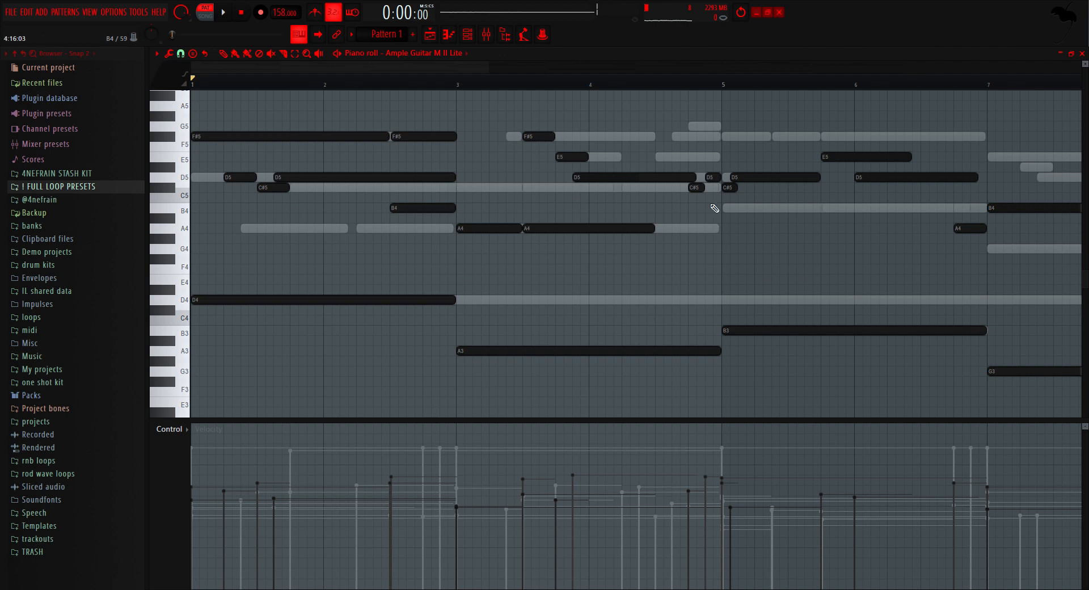
{"action": "left_click", "coordinate": [222, 146]}
{"action": "left_click_drag", "start_coordinate": [481, 229], "coordinate": [482, 187]}
{"action": "scroll", "coordinate": [576, 204], "scroll_direction": "up", "scroll_amount": 3}
{"action": "left_click", "coordinate": [485, 197]}
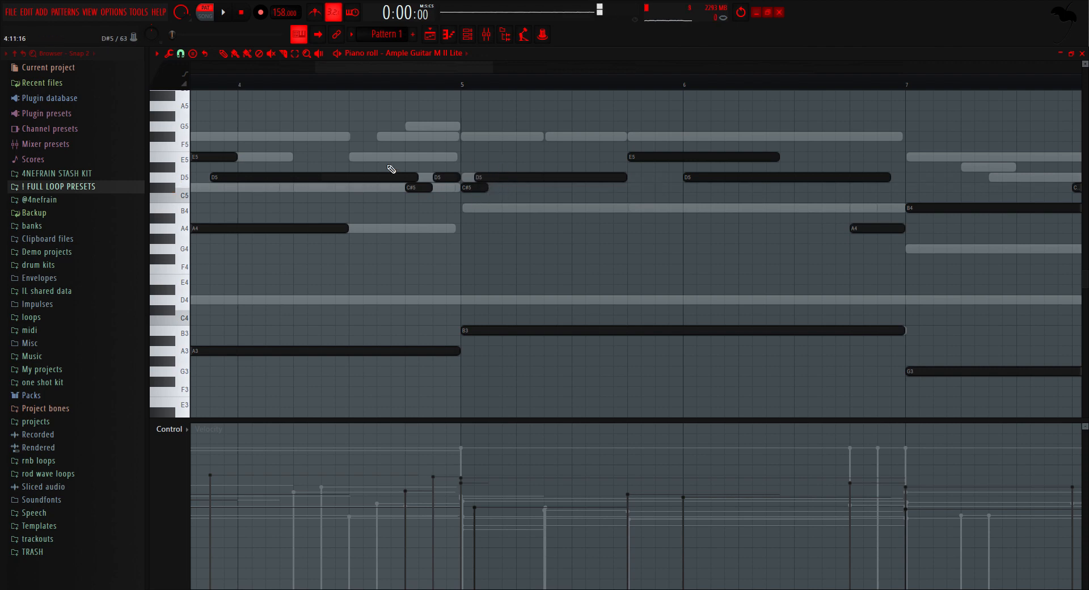
Step: Play the guitar part from bar 5 and move the long A4 note at bar 7 up to B4
{"action": "left_click", "coordinate": [465, 86]}
{"action": "key", "text": "space"}
{"action": "key", "text": "space"}
{"action": "scroll", "coordinate": [652, 238], "scroll_direction": "down", "scroll_amount": 5}
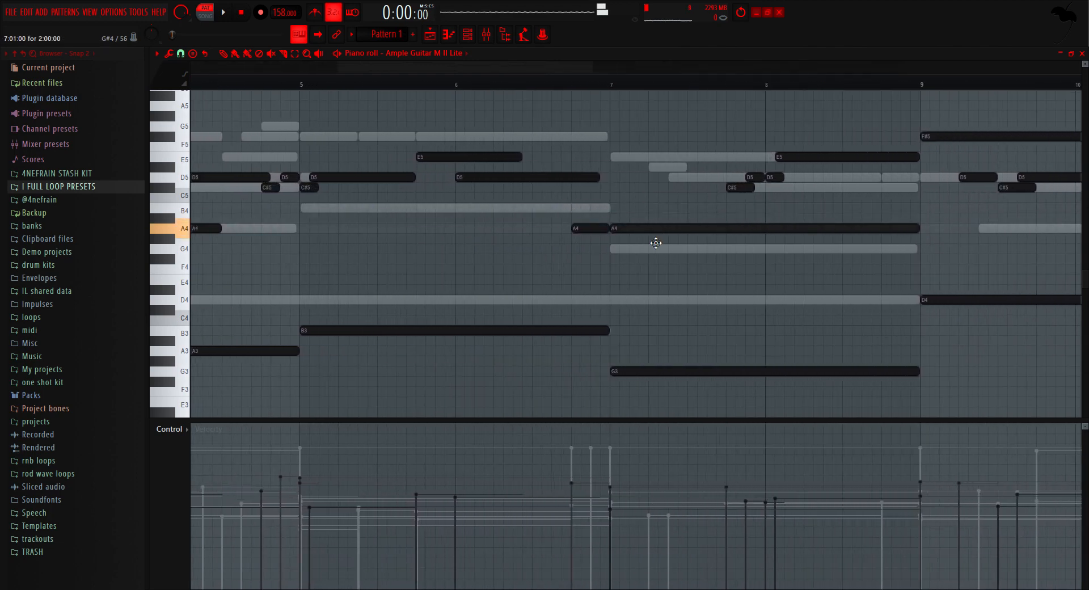
{"action": "left_click_drag", "start_coordinate": [655, 243], "coordinate": [661, 211]}
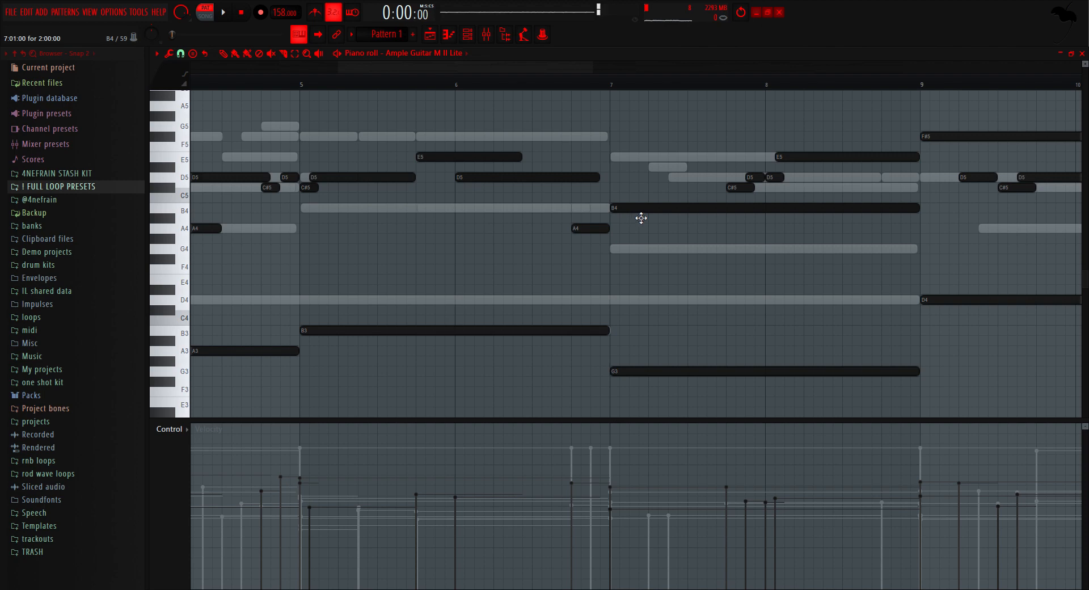
Step: Review the acoustic guitar notes against the other layers and play the part from bar 1
{"action": "scroll", "coordinate": [590, 241], "scroll_direction": "down", "scroll_amount": 5}
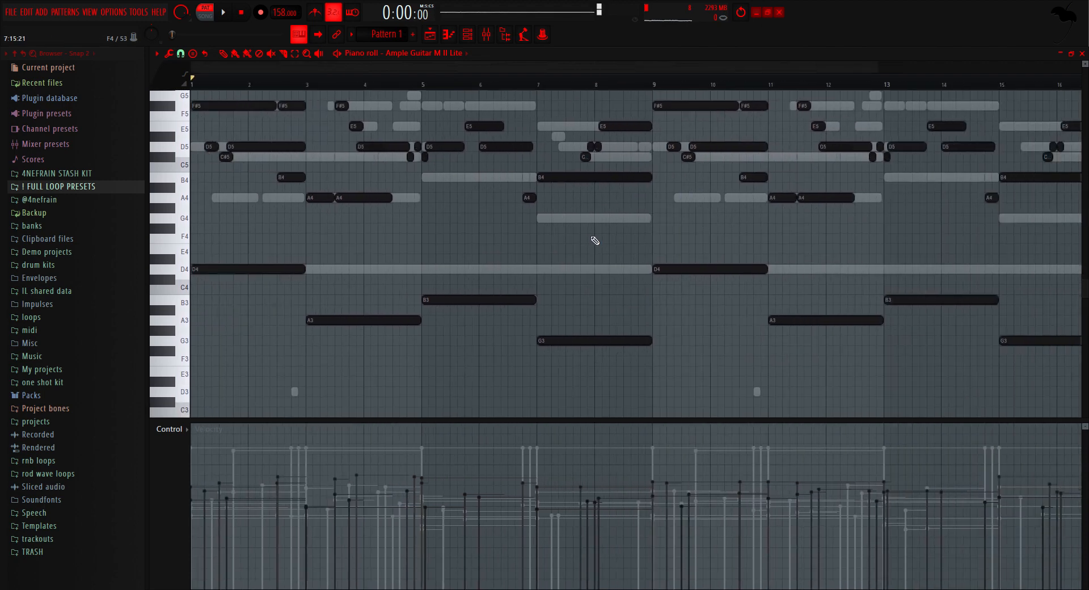
{"action": "scroll", "coordinate": [600, 239], "scroll_direction": "up", "scroll_amount": 5}
{"action": "scroll", "coordinate": [257, 187], "scroll_direction": "up", "scroll_amount": 2}
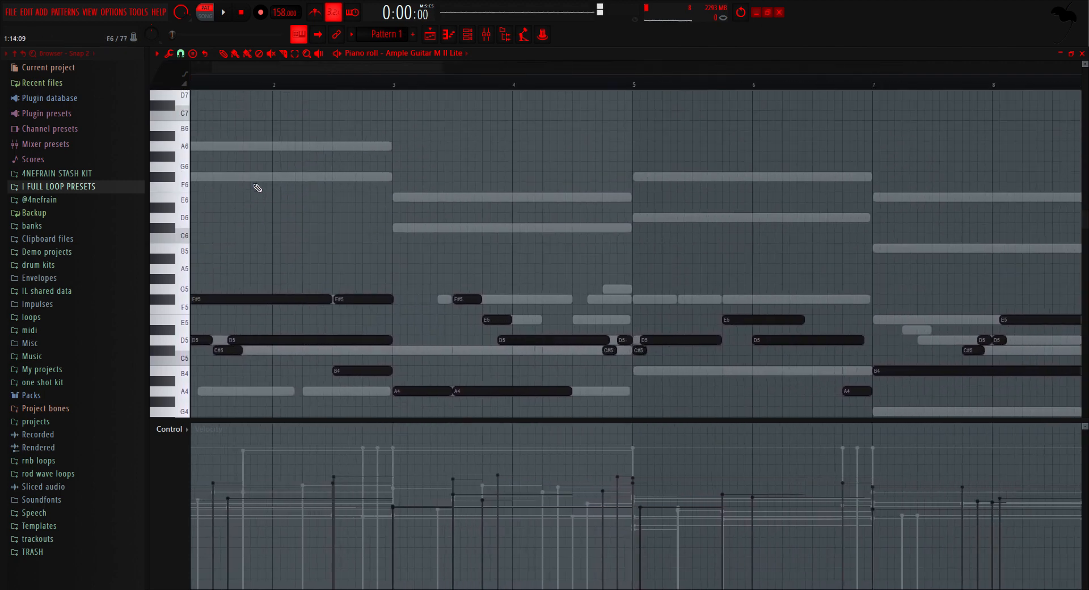
{"action": "scroll", "coordinate": [257, 188], "scroll_direction": "up", "scroll_amount": 3}
{"action": "left_click_drag", "start_coordinate": [381, 83], "coordinate": [293, 85]}
{"action": "left_click_drag", "start_coordinate": [362, 66], "coordinate": [317, 68]}
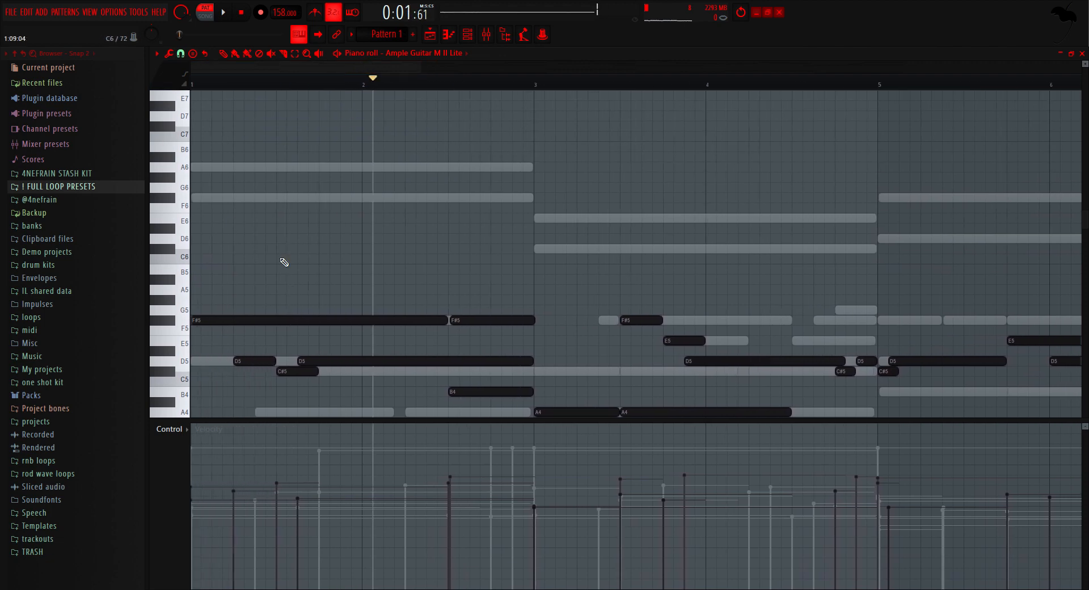
{"action": "scroll", "coordinate": [284, 262], "scroll_direction": "down", "scroll_amount": 4}
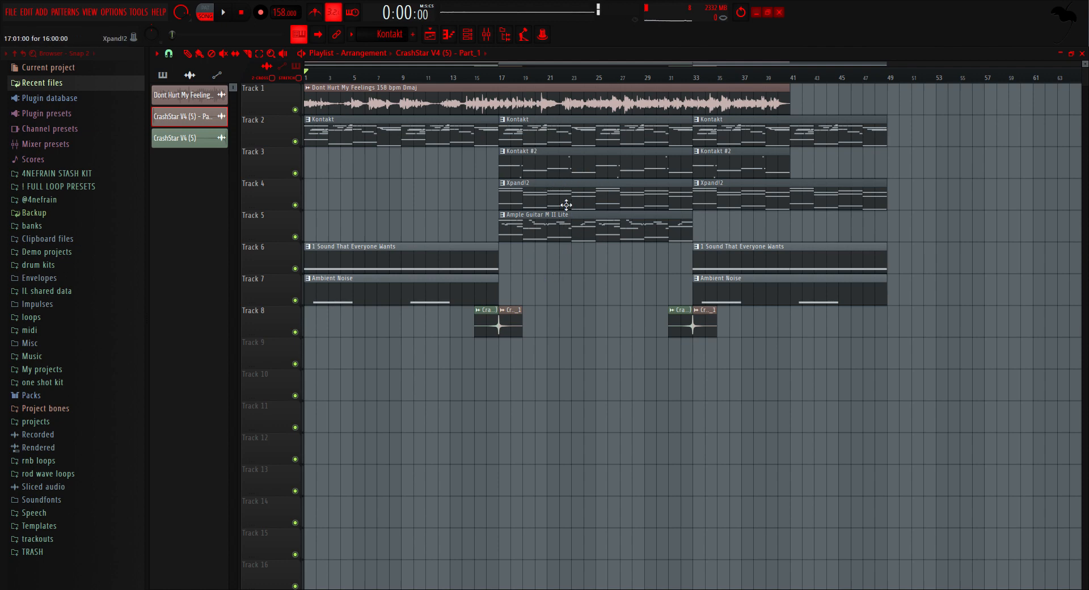
Step: Examine the playlist's intro and the crash transition at bar 17, comparing the vocal sample with the instrument layers
{"action": "left_click_drag", "start_coordinate": [560, 189], "coordinate": [585, 184]}
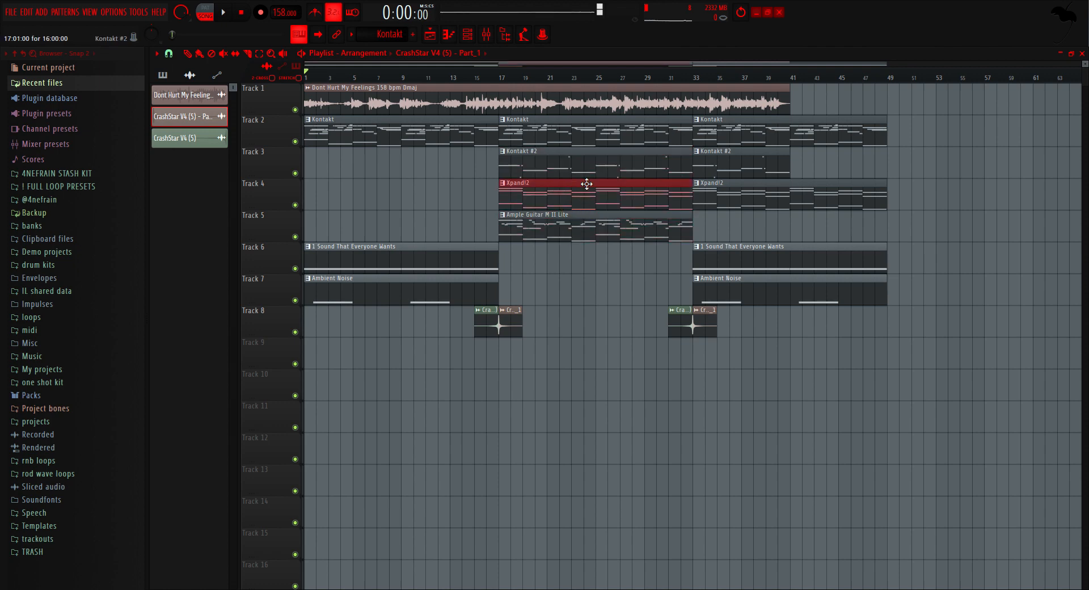
{"action": "left_click_drag", "start_coordinate": [471, 112], "coordinate": [296, 96]}
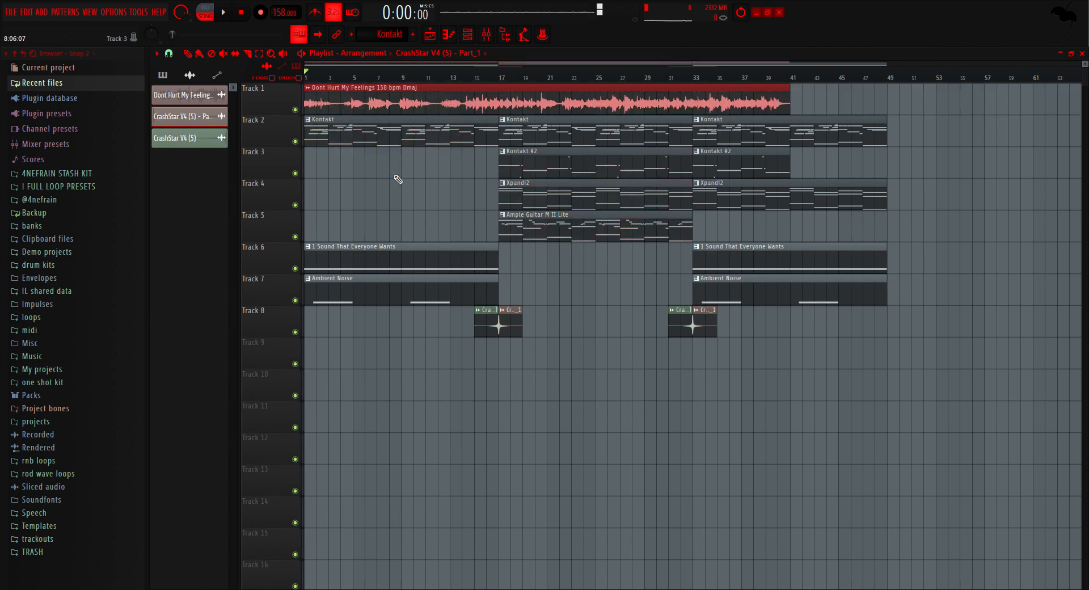
{"action": "left_click", "coordinate": [398, 177], "text": "ctrl"}
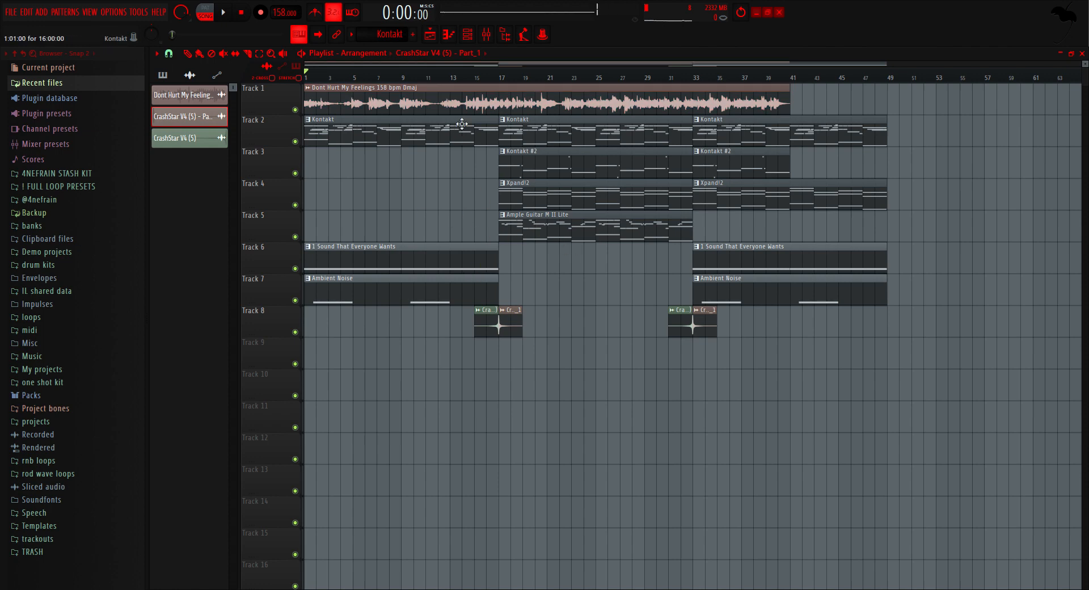
{"action": "scroll", "coordinate": [442, 111], "scroll_direction": "up", "scroll_amount": 5}
{"action": "left_click_drag", "start_coordinate": [434, 112], "coordinate": [1069, 120]}
{"action": "scroll", "coordinate": [398, 116], "scroll_direction": "up", "scroll_amount": 1}
{"action": "scroll", "coordinate": [398, 115], "scroll_direction": "up", "scroll_amount": 5}
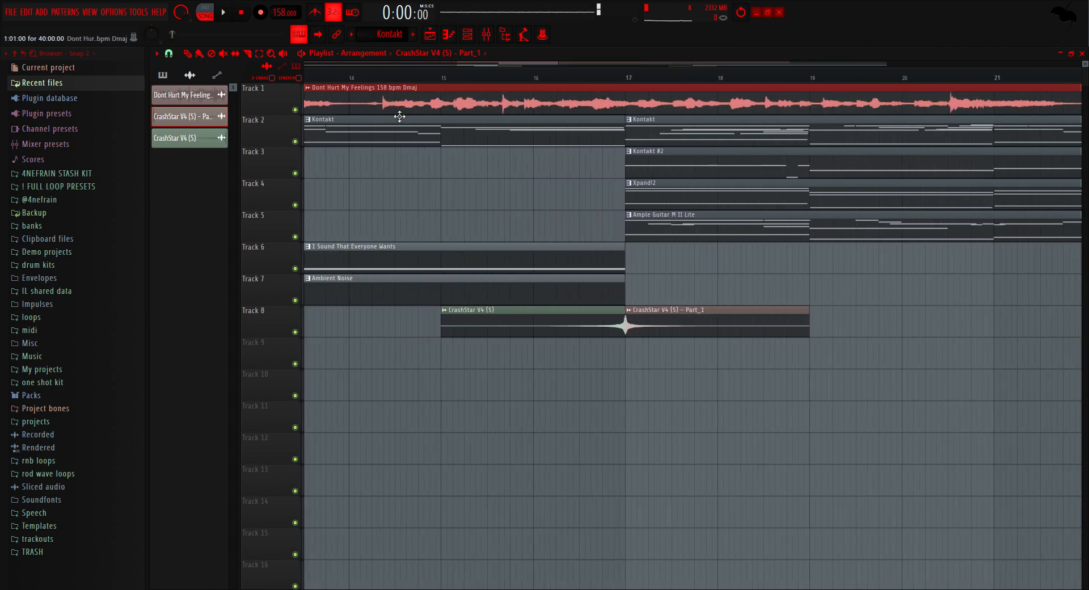
{"action": "scroll", "coordinate": [408, 213], "scroll_direction": "down", "scroll_amount": 1}
{"action": "left_click", "coordinate": [465, 210], "text": "ctrl"}
{"action": "scroll", "coordinate": [468, 210], "scroll_direction": "down", "scroll_amount": 4}
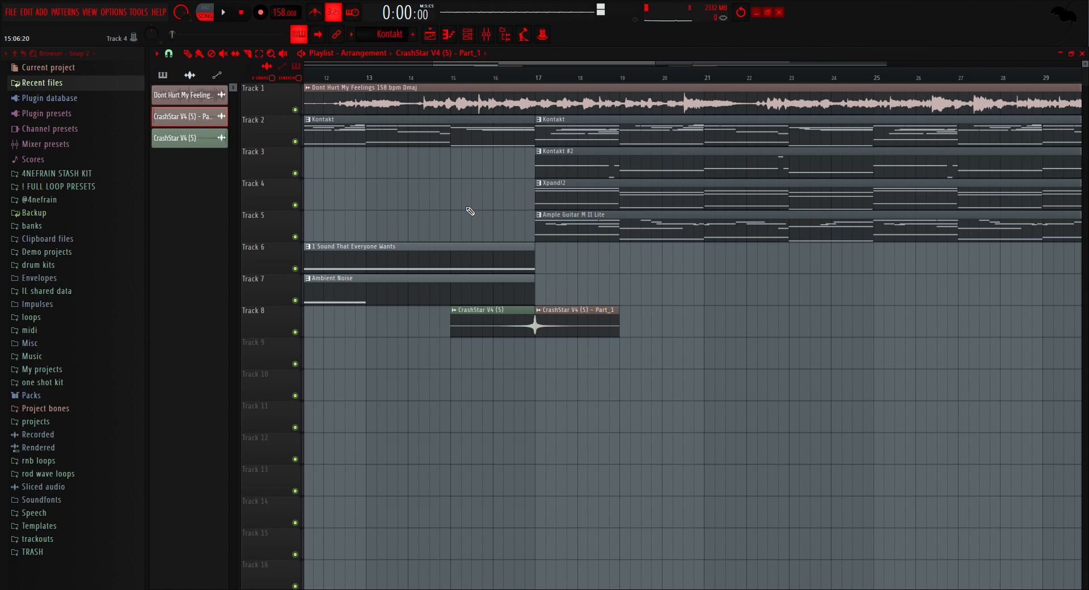
{"action": "scroll", "coordinate": [472, 209], "scroll_direction": "down", "scroll_amount": 5}
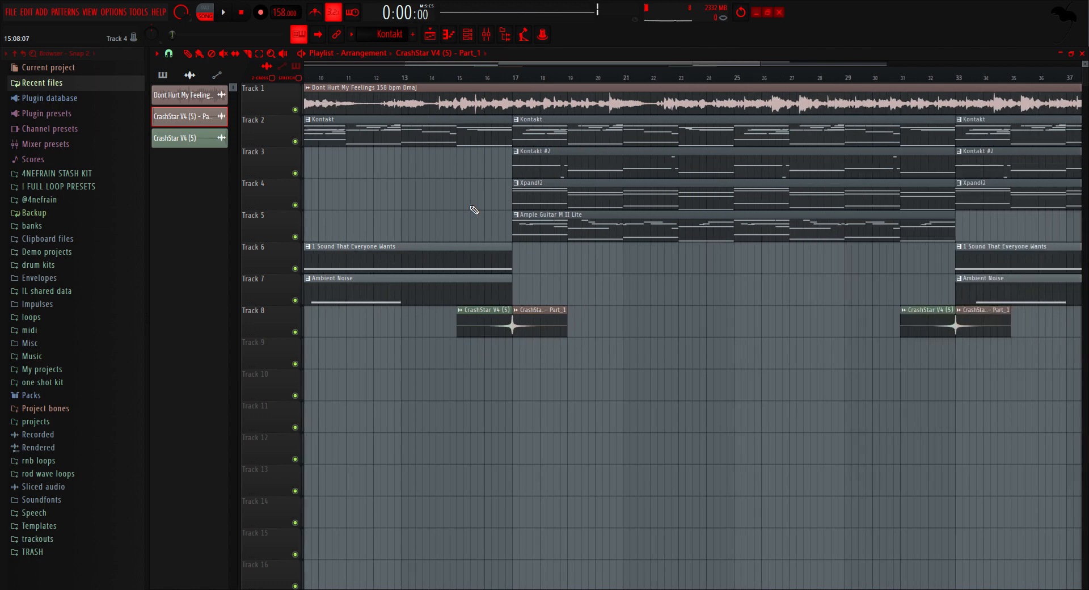
Step: Examine the outro section from bar 33, checking the vocal's ending against the Kontakt, Xpand!2, texture and Ambient Noise clips
{"action": "scroll", "coordinate": [772, 134], "scroll_direction": "up", "scroll_amount": 4}
{"action": "scroll", "coordinate": [590, 103], "scroll_direction": "up", "scroll_amount": 3}
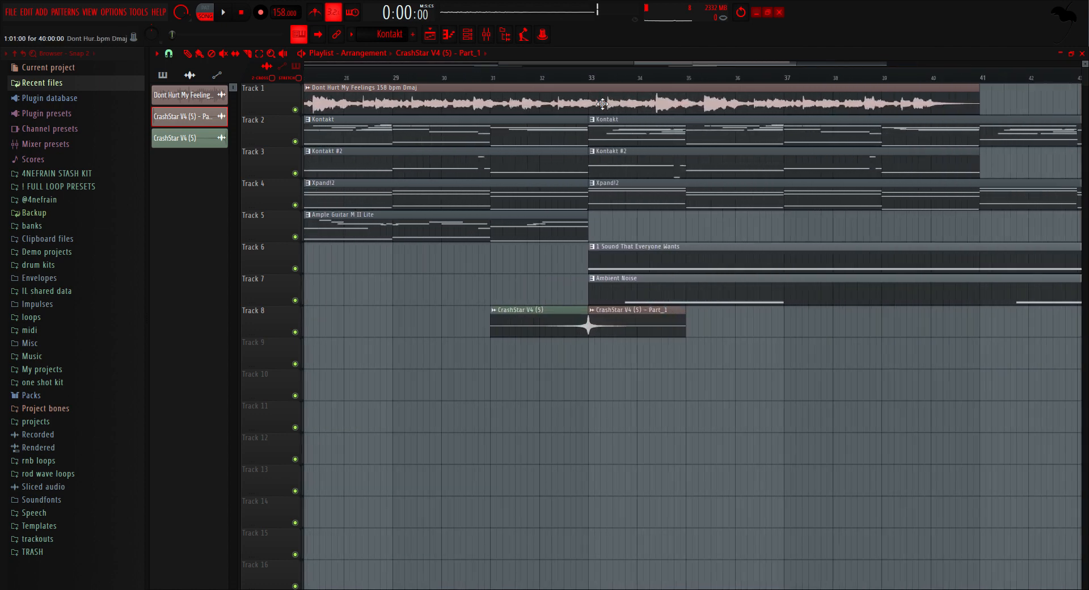
{"action": "left_click", "coordinate": [991, 108]}
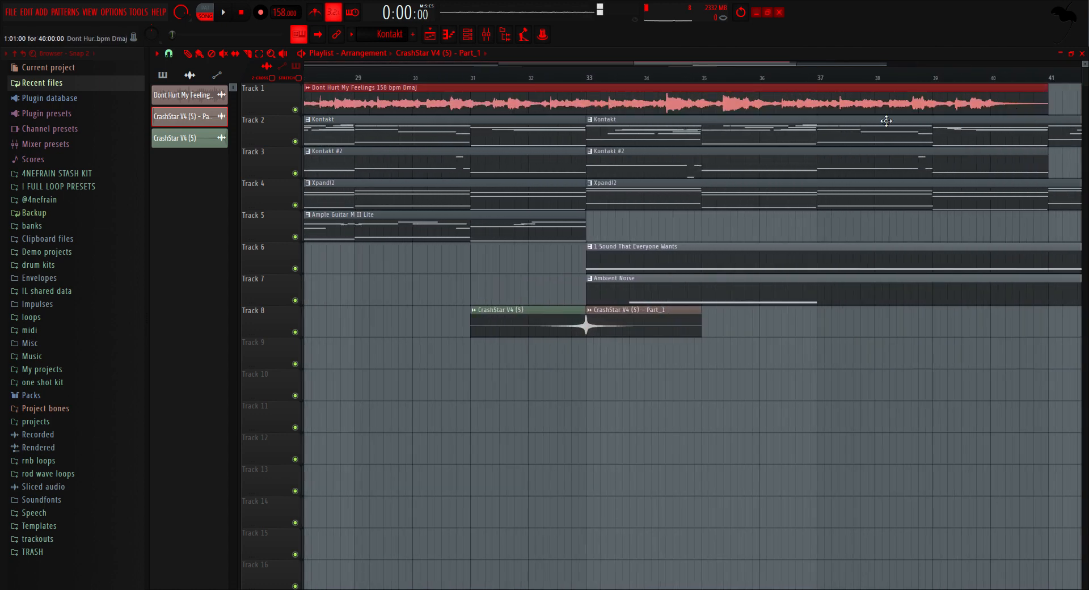
{"action": "scroll", "coordinate": [552, 184], "scroll_direction": "down", "scroll_amount": 3}
{"action": "scroll", "coordinate": [552, 183], "scroll_direction": "up", "scroll_amount": 2}
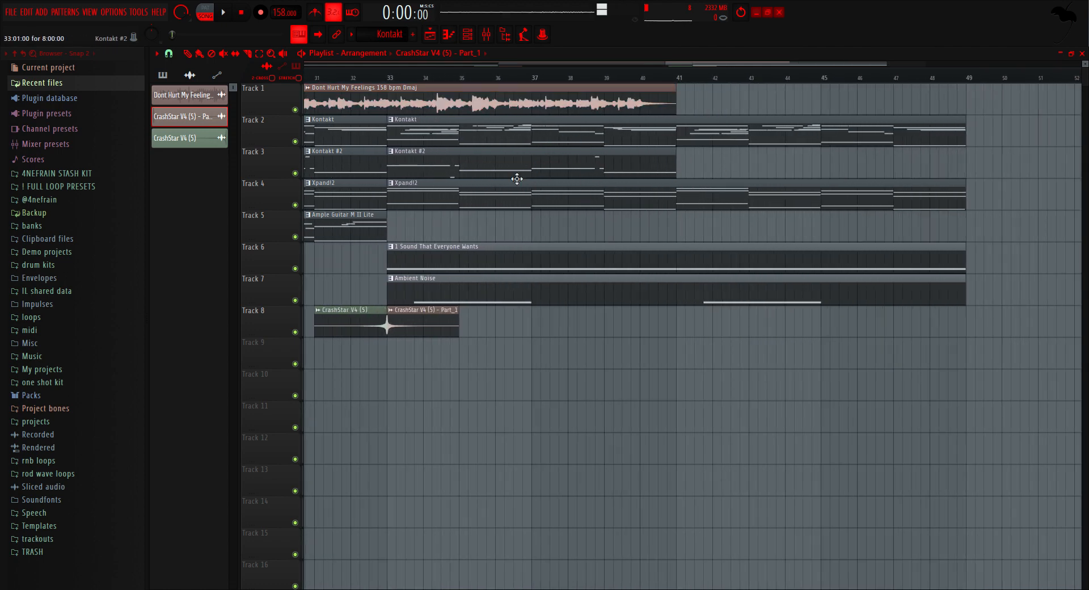
{"action": "left_click", "coordinate": [372, 234], "text": "ctrl"}
{"action": "left_click", "coordinate": [495, 227]}
{"action": "left_click", "coordinate": [616, 102], "text": "ctrl"}
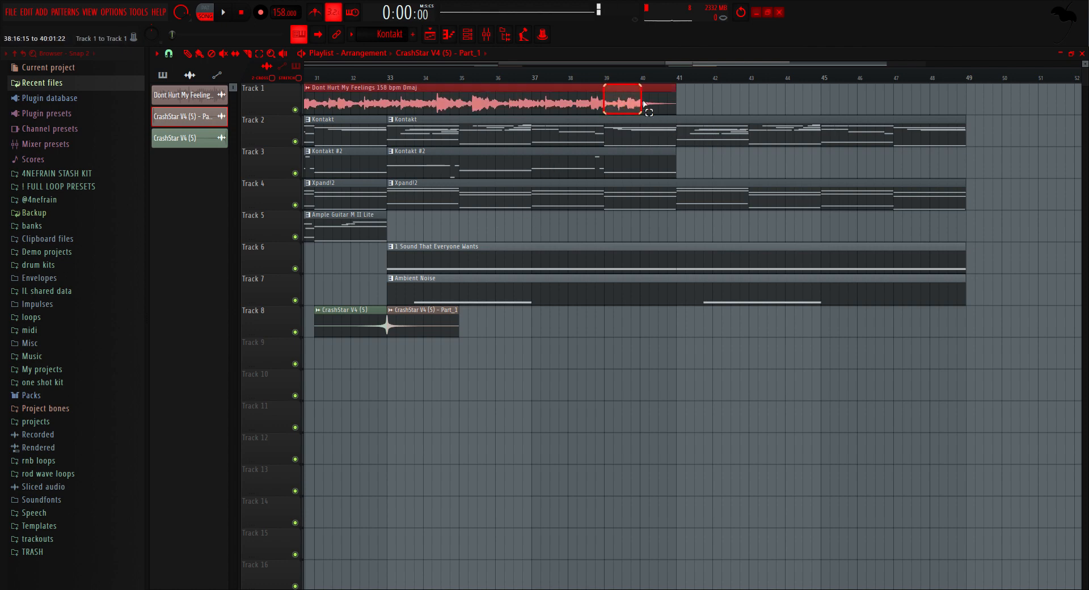
{"action": "left_click_drag", "start_coordinate": [725, 141], "coordinate": [788, 227]}
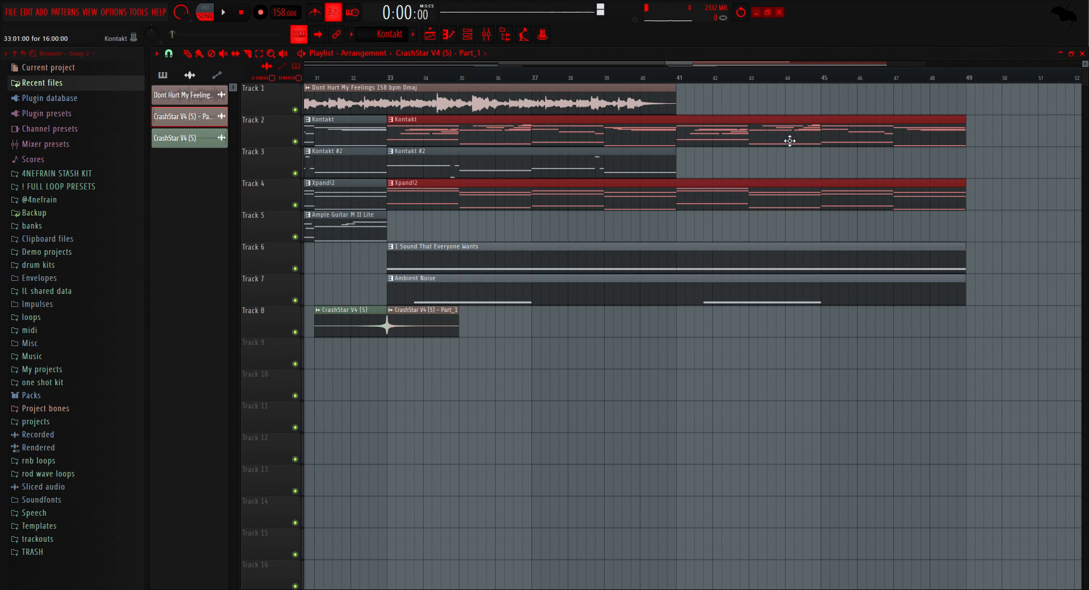
{"action": "left_click_drag", "start_coordinate": [789, 141], "coordinate": [779, 287]}
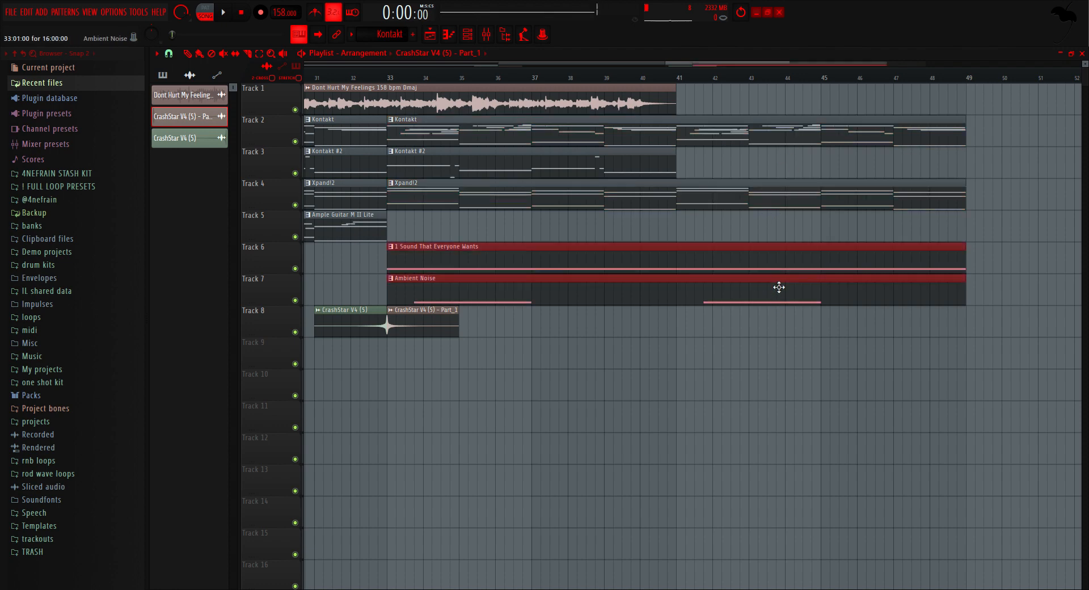
{"action": "left_click", "coordinate": [659, 363], "text": "ctrl"}
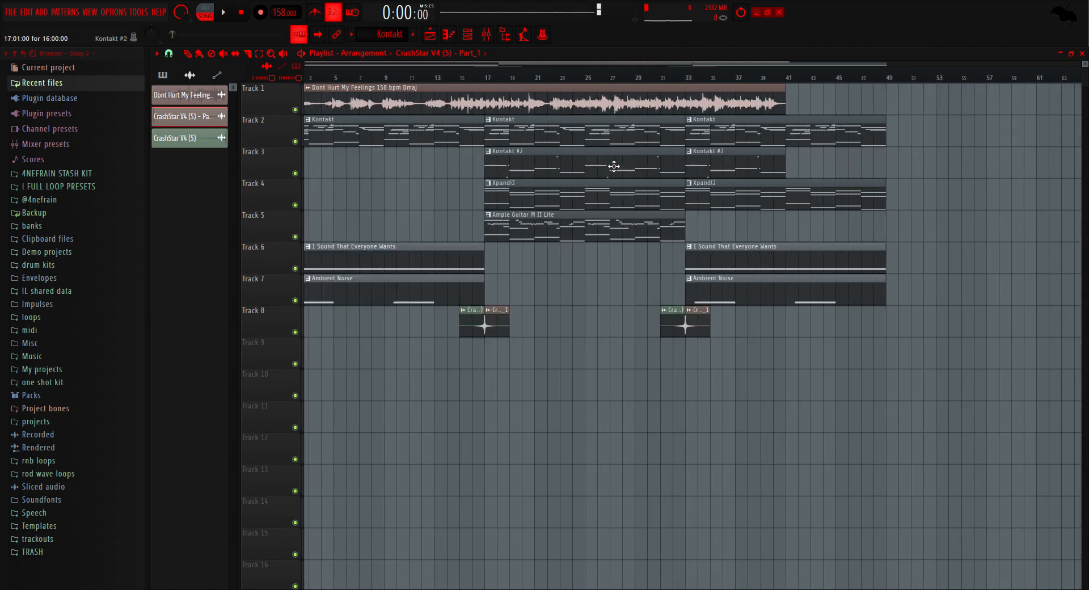
{"action": "scroll", "coordinate": [612, 165], "scroll_direction": "down", "scroll_amount": 3}
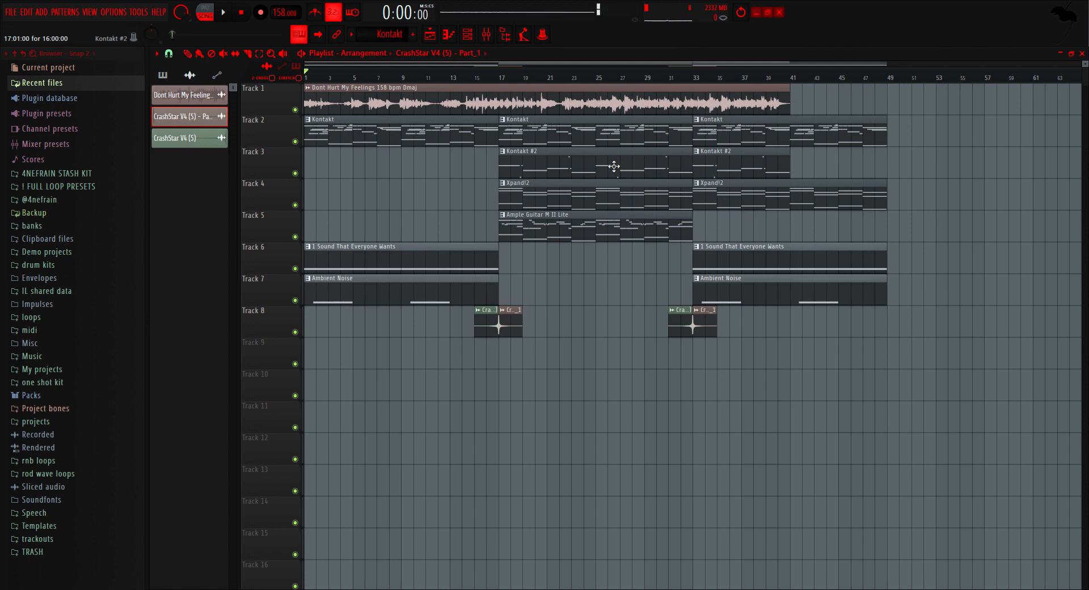